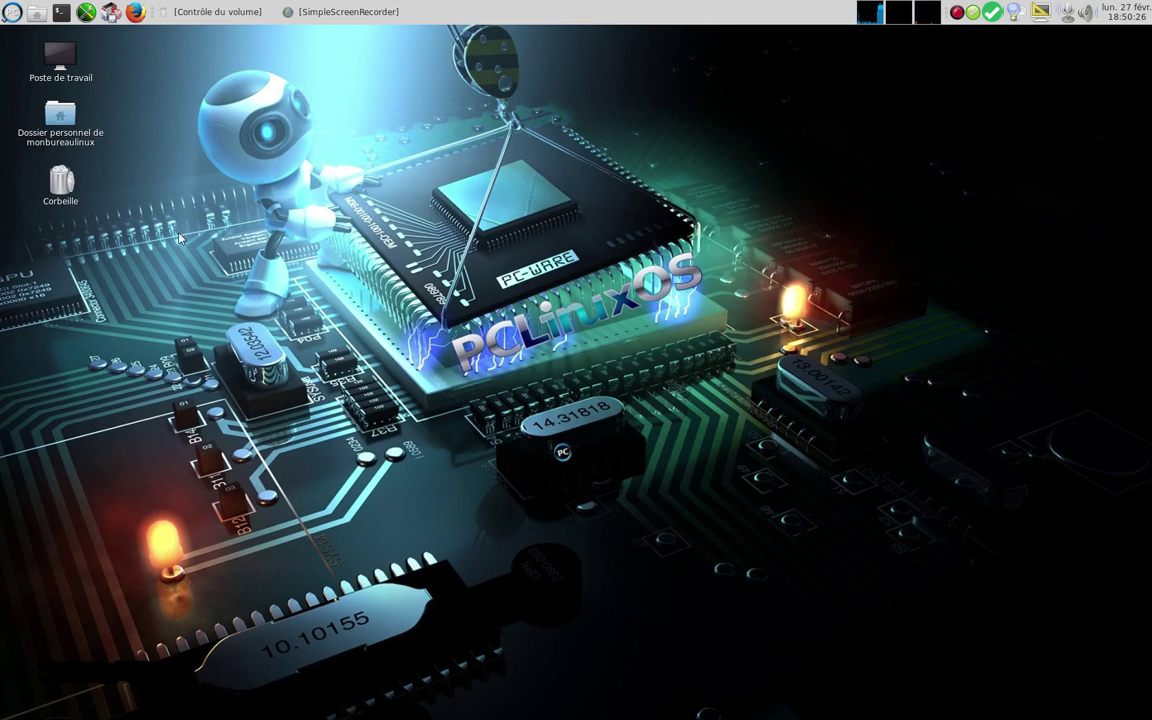
Launch Firefox from the taskbar launcher.
left_click(134, 15)
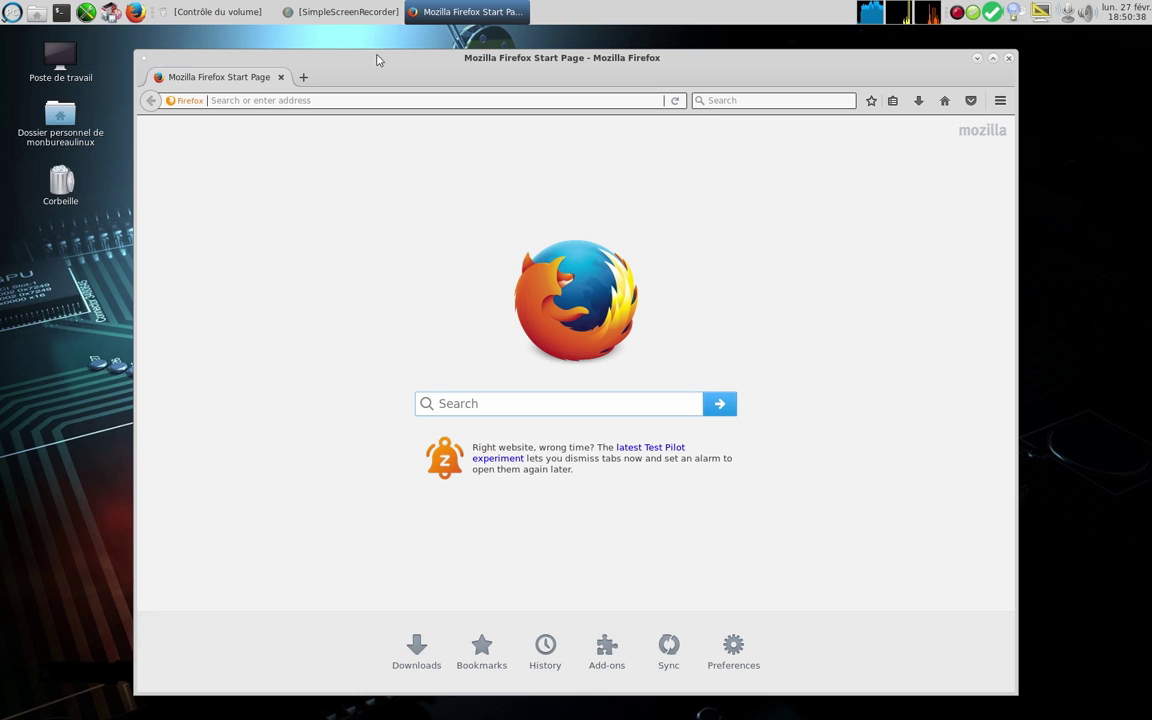
Maximize the Firefox window and bring up the toolbar choices from the tab strip.
left_click(993, 58)
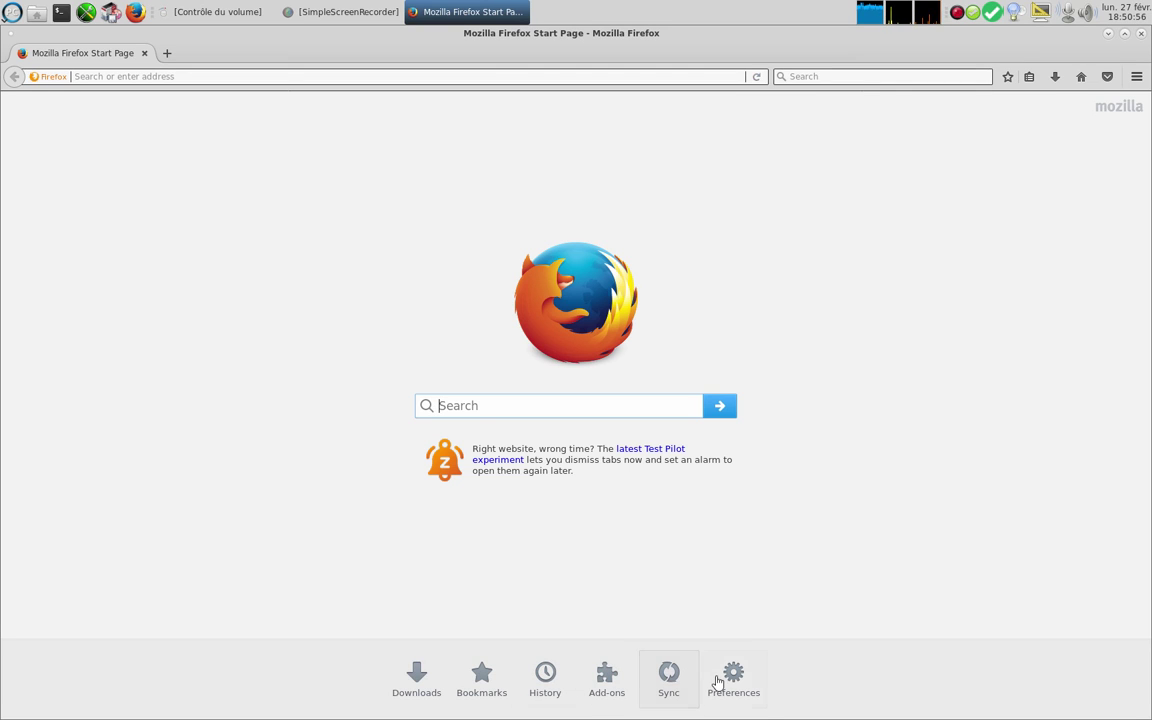
left_click(1137, 78)
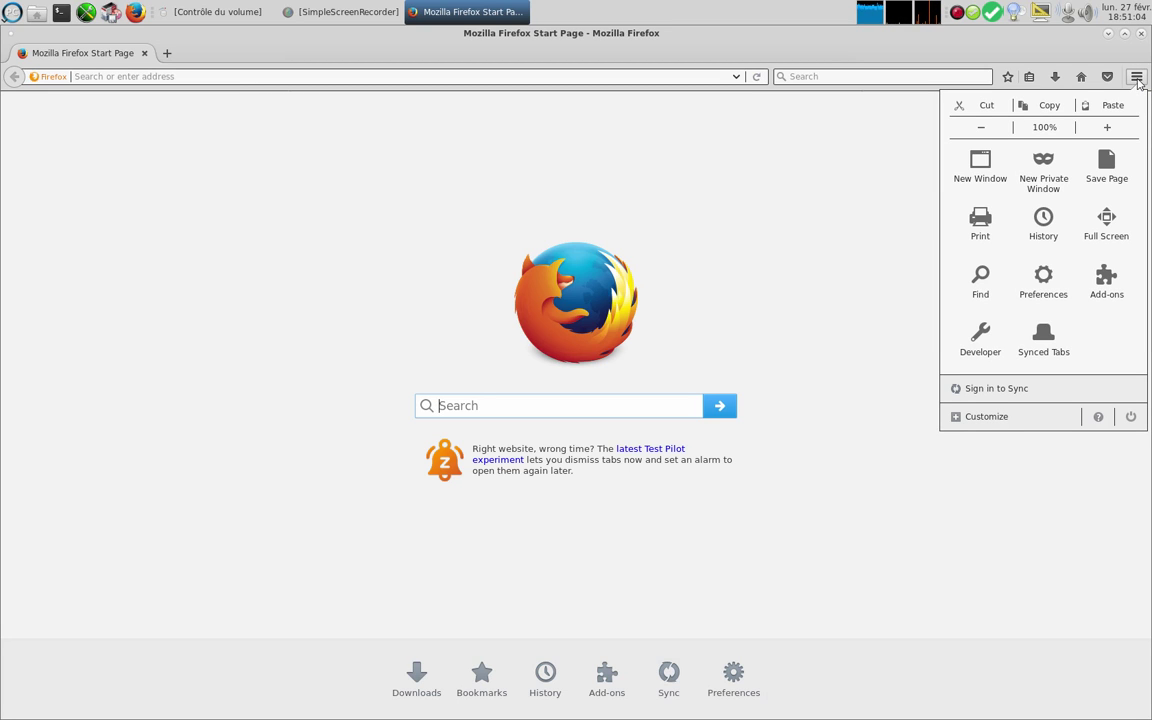
left_click(1137, 78)
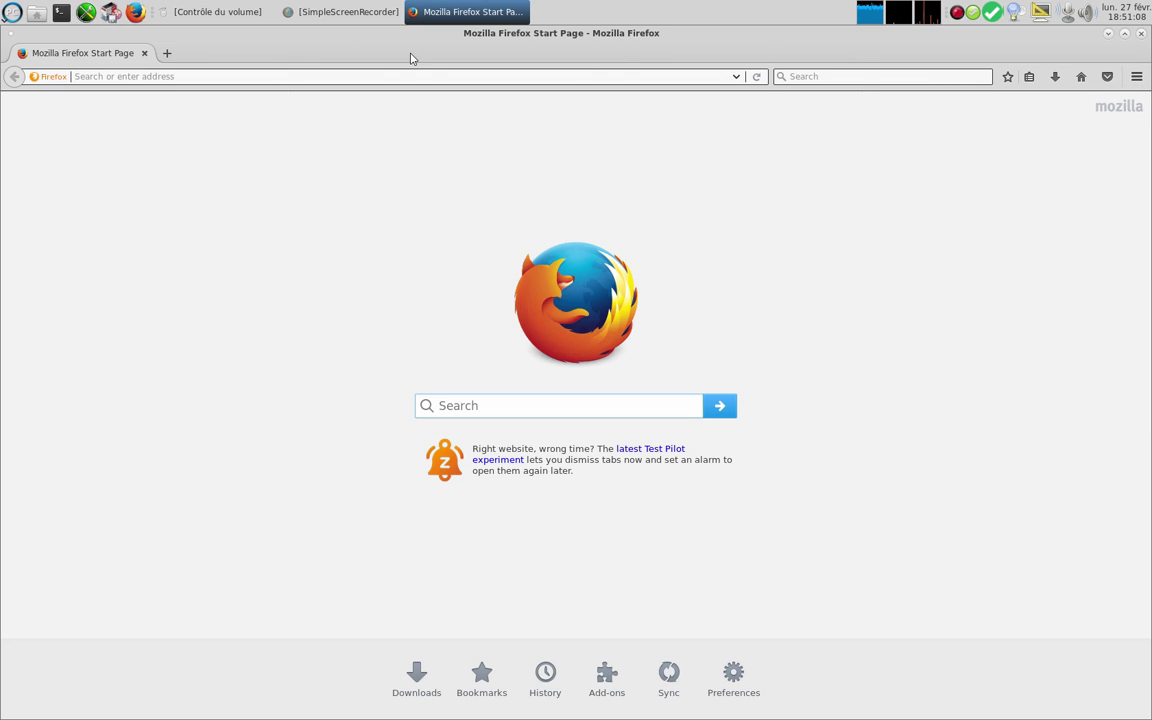
right_click(613, 57)
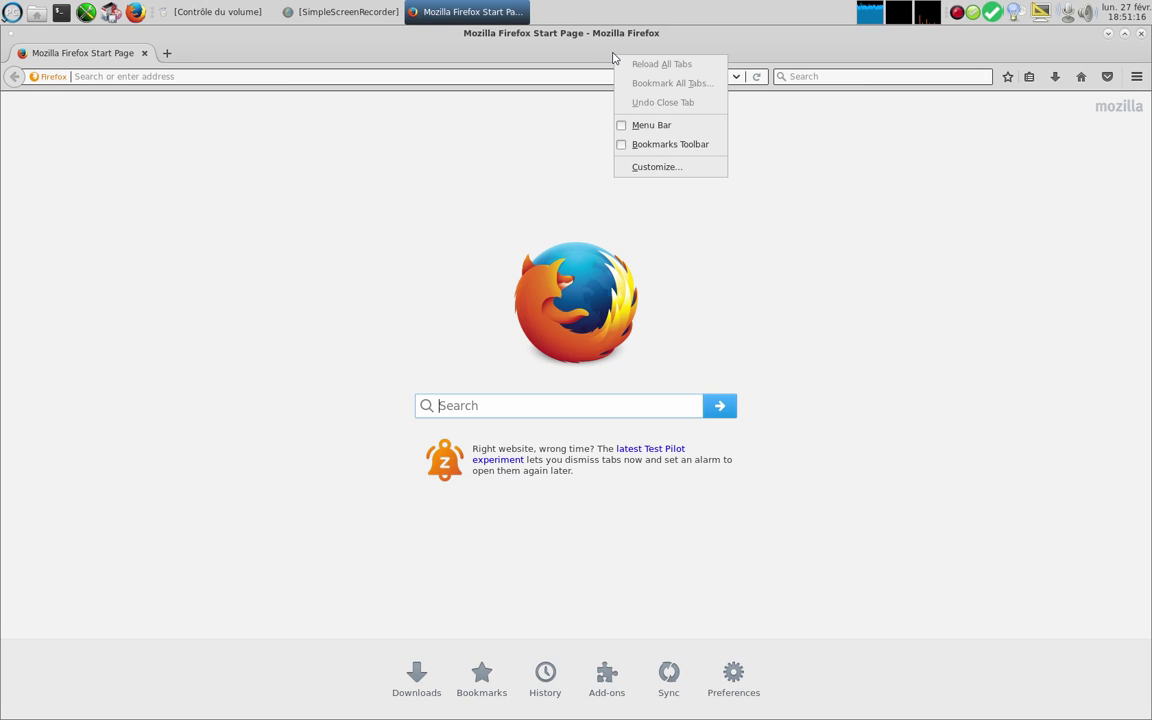
Turn on the Menu Bar and the Bookmarks Toolbar.
left_click(626, 134)
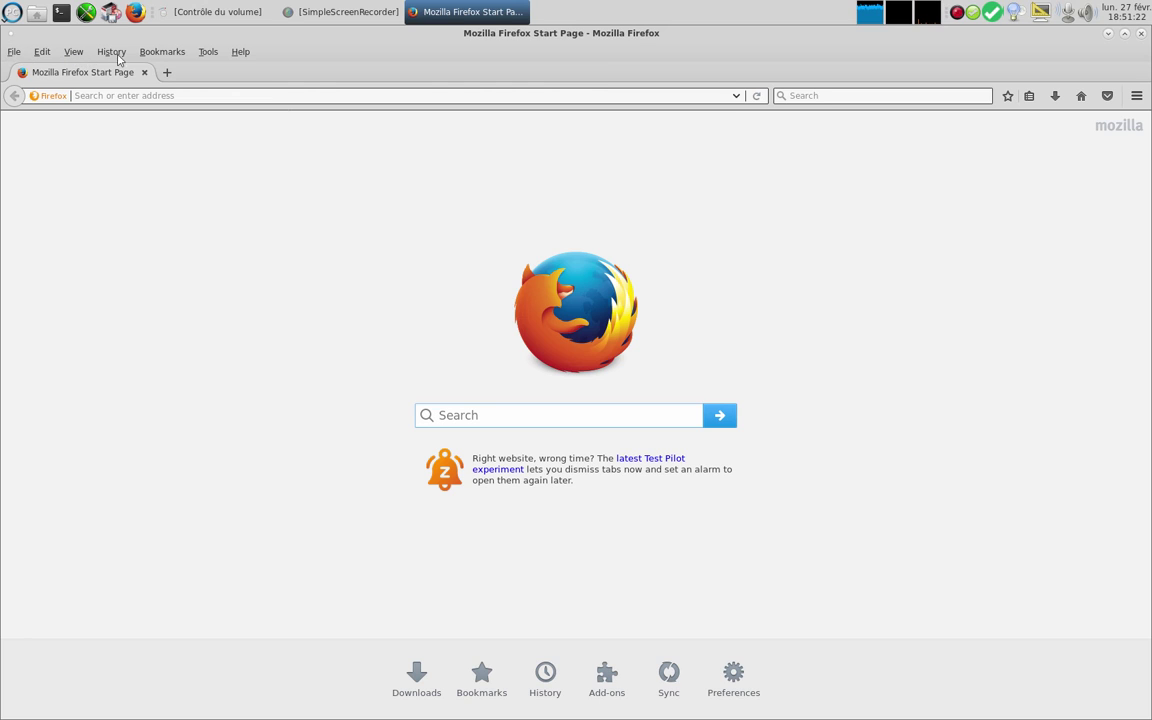
right_click(612, 69)
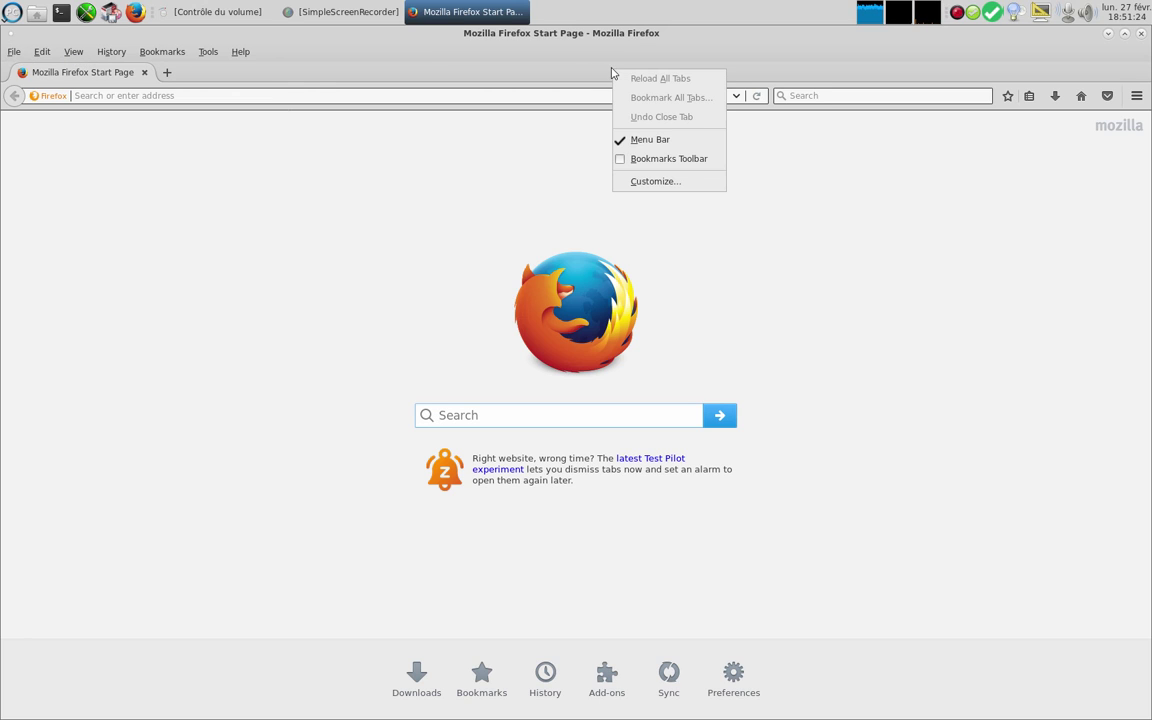
left_click(620, 163)
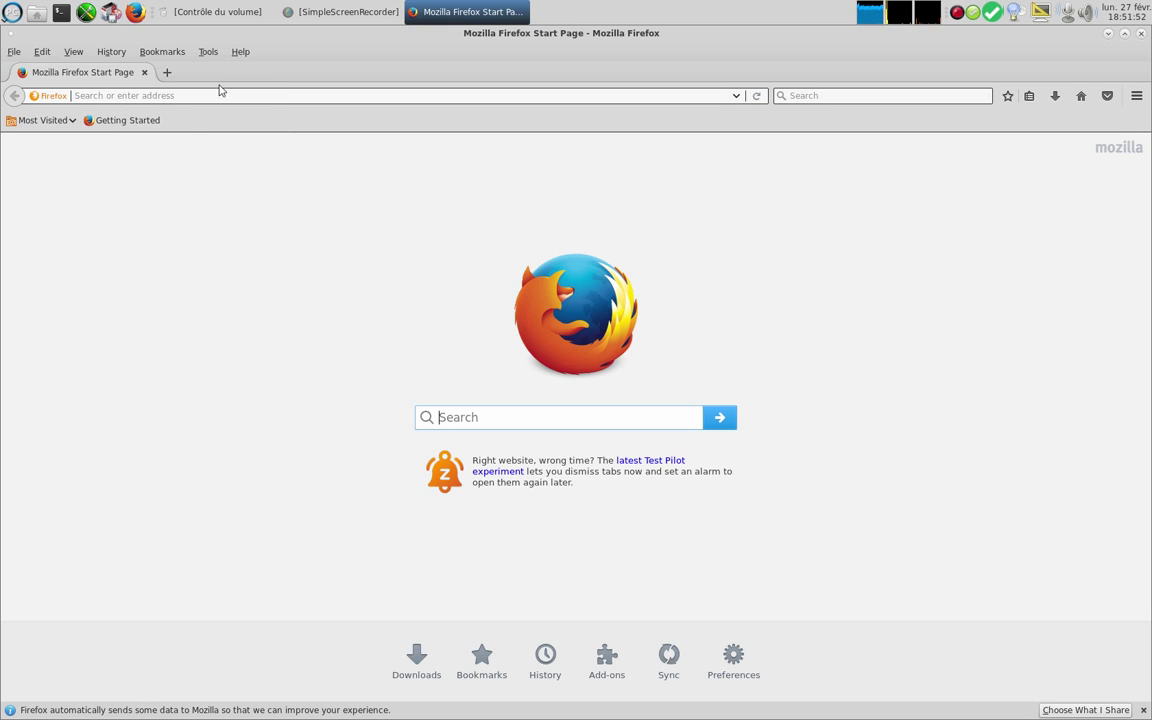
left_click(208, 52)
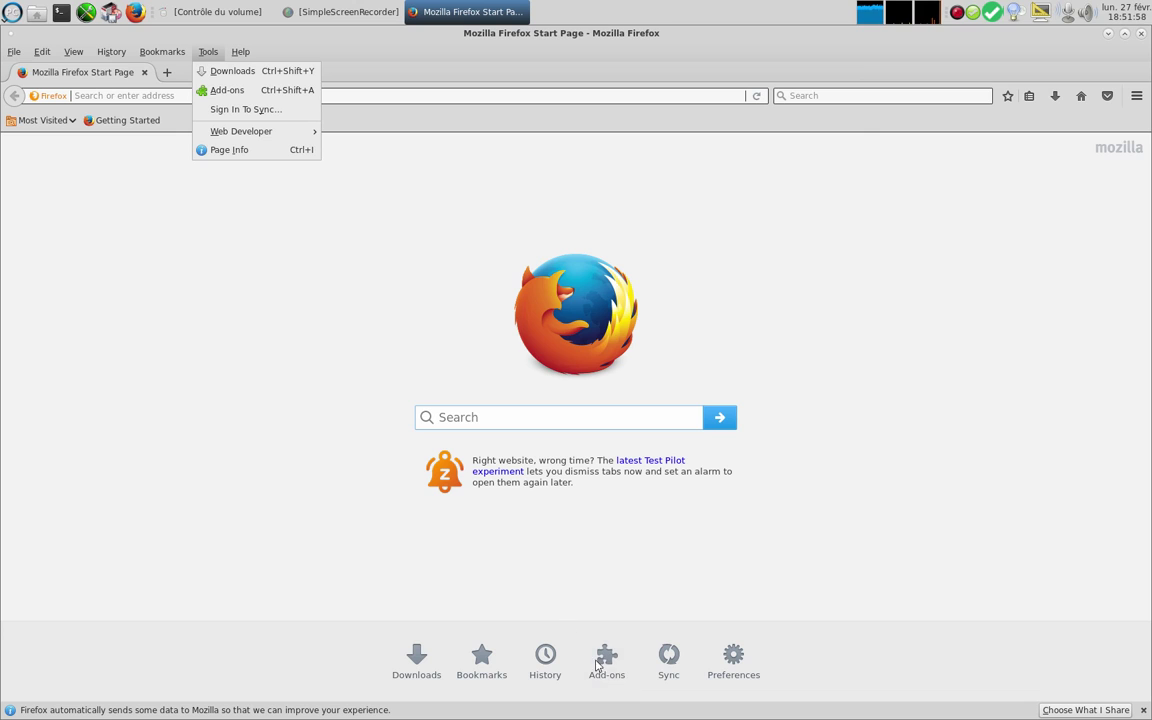
Enable the Français Language Pack in the Add-ons Manager's Languages section.
left_click(236, 92)
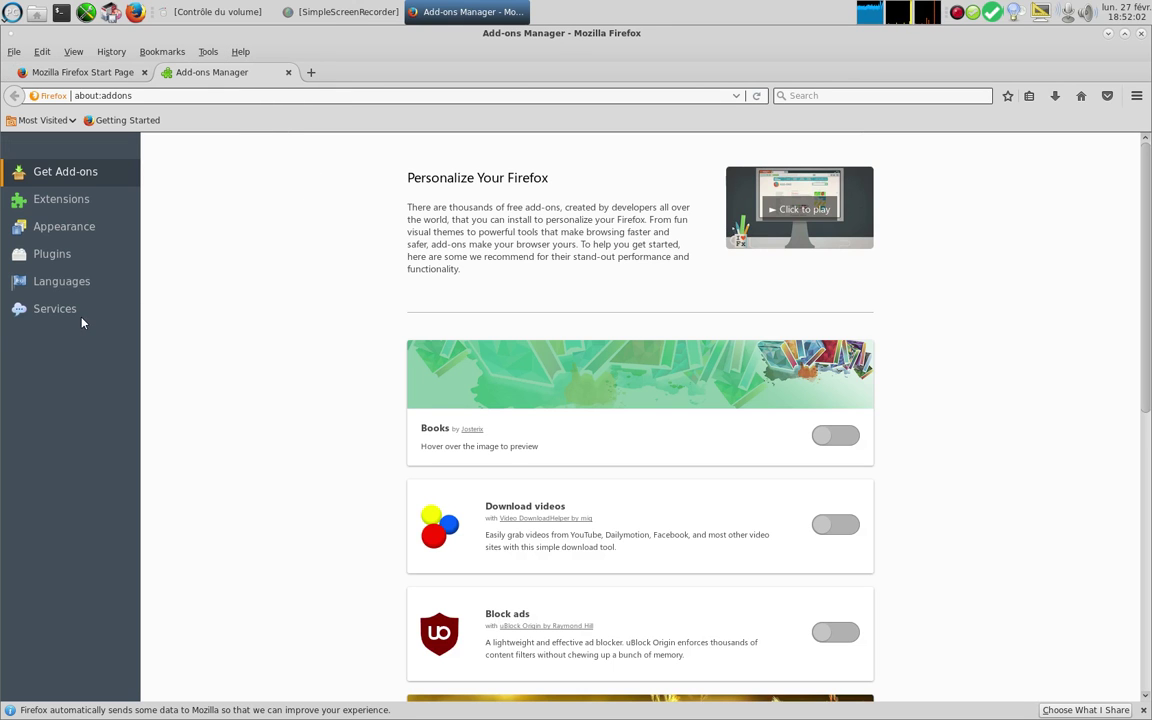
left_click(62, 285)
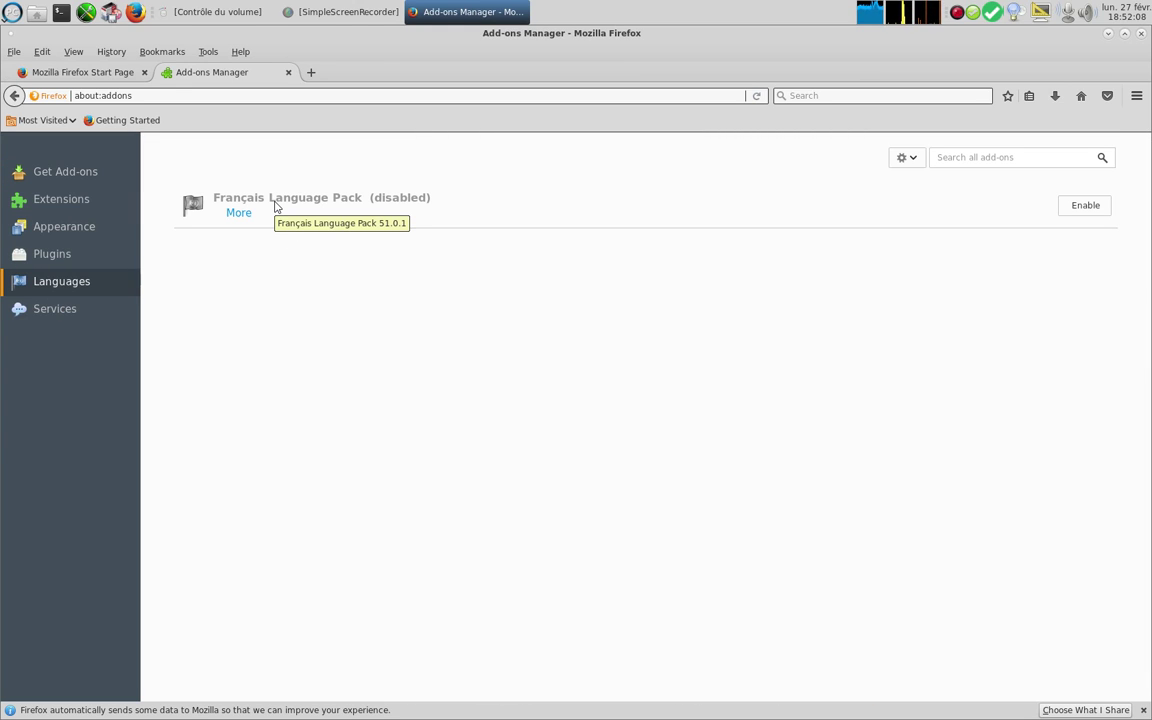
left_click(1086, 207)
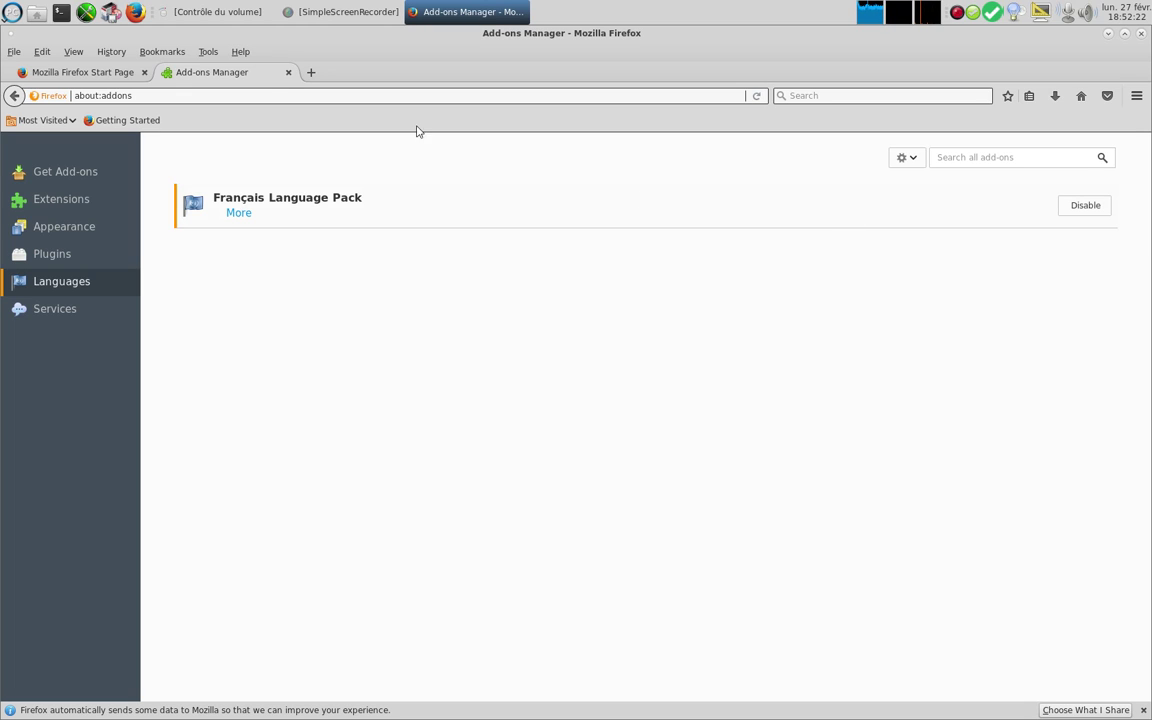
left_click(12, 52)
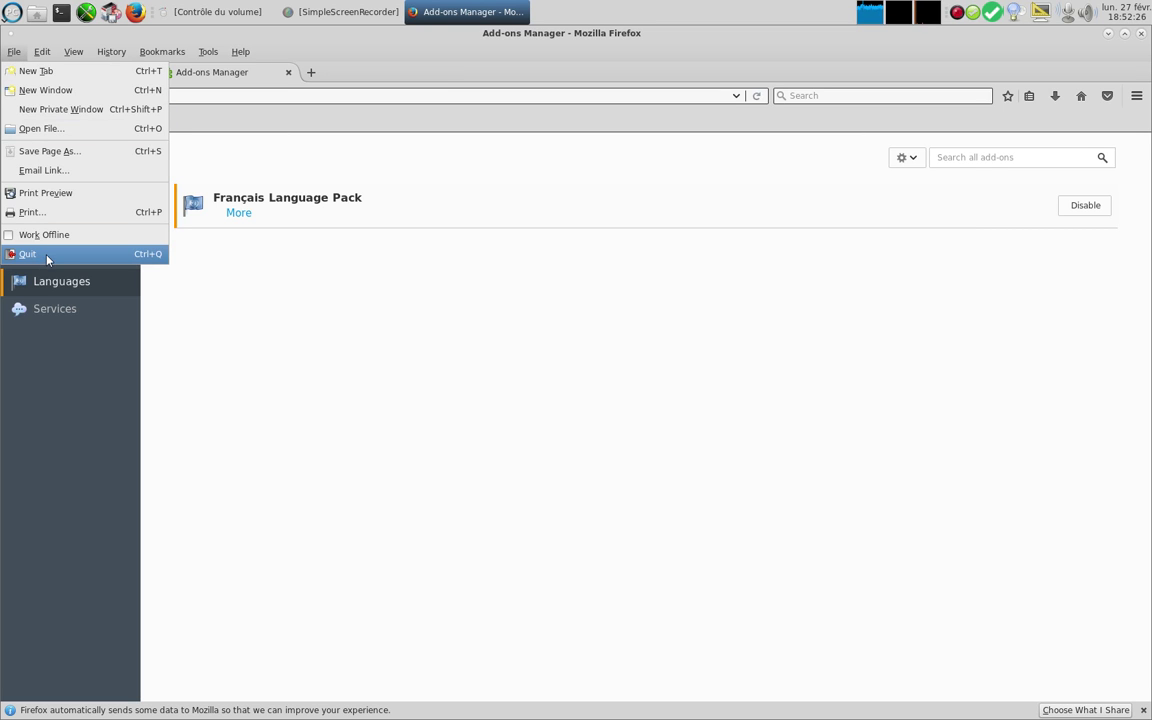
Quit and relaunch Firefox, then maximize its now-French window.
left_click(47, 256)
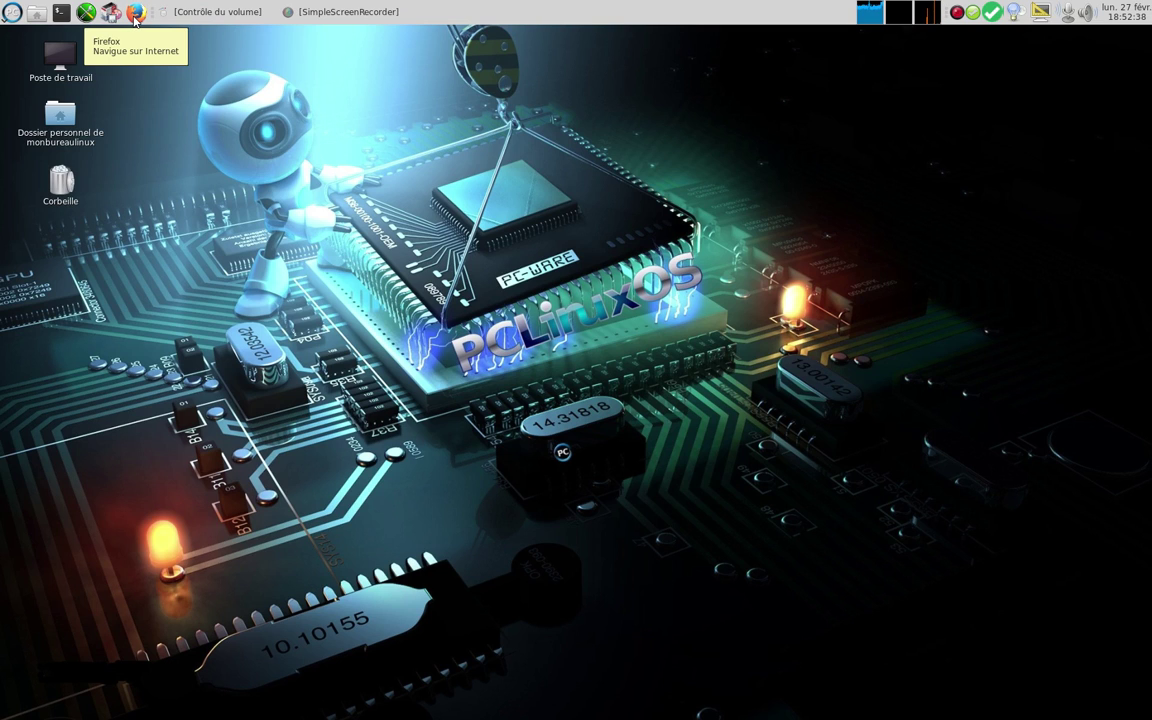
left_click(135, 13)
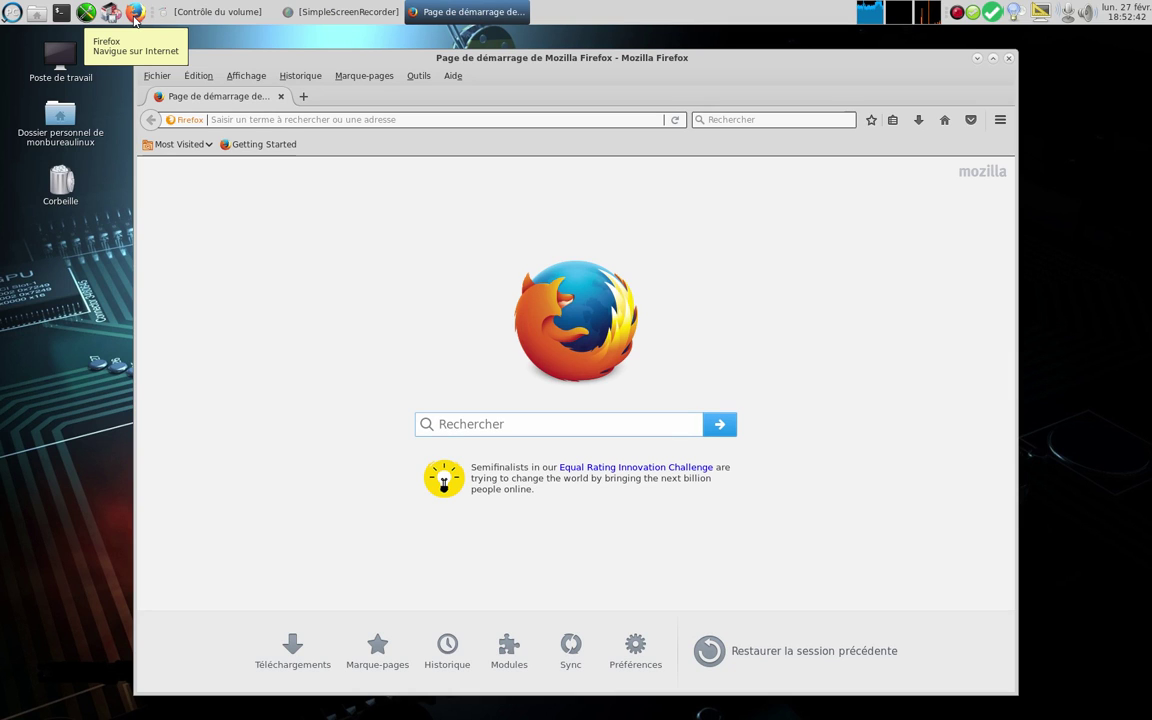
left_click(994, 60)
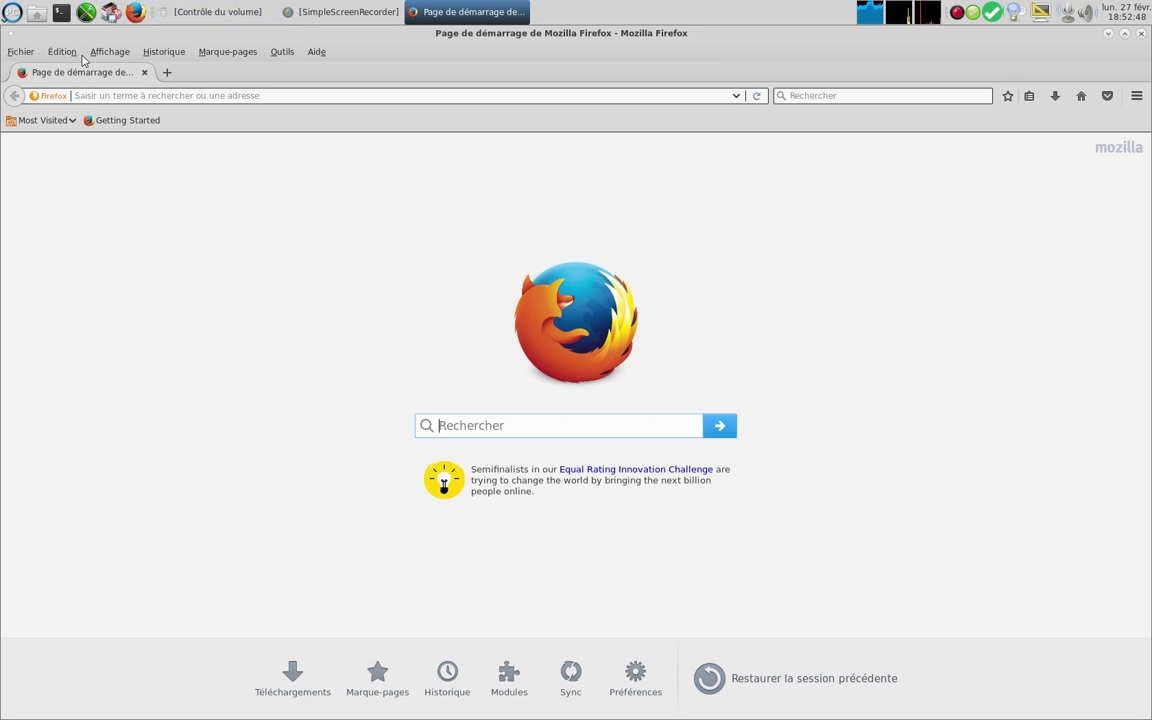
left_click(52, 54)
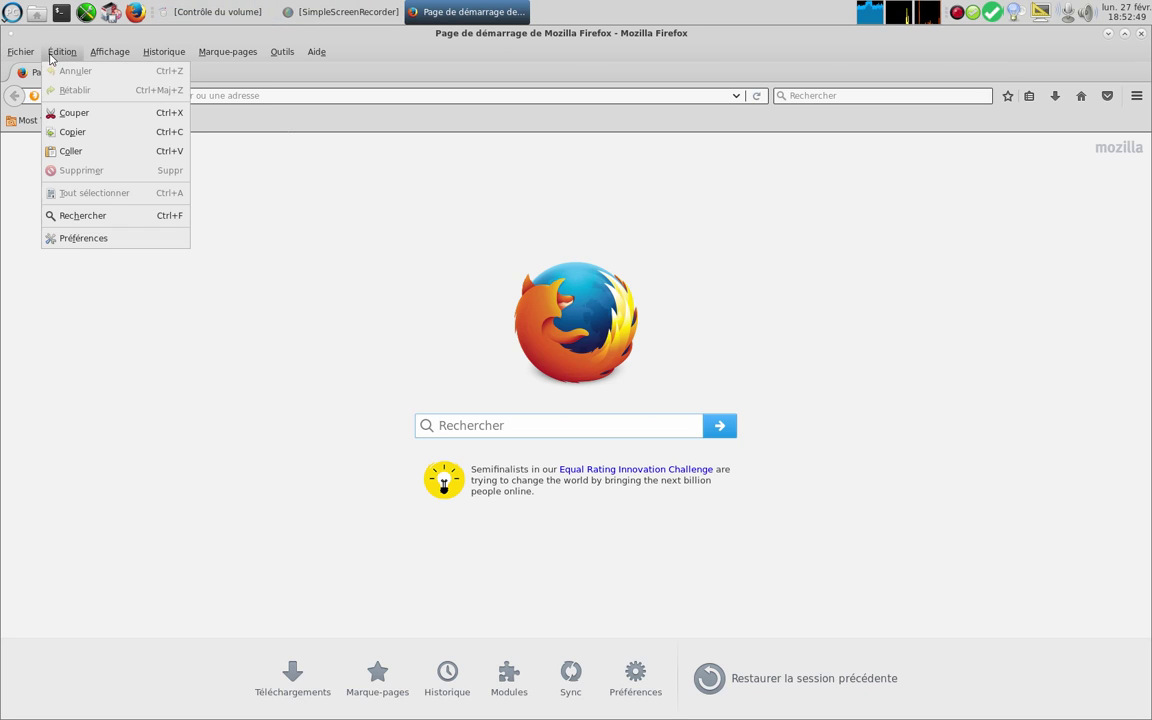
Open Préférences and check the Recherche page, keeping Google as the default search engine.
left_click(121, 244)
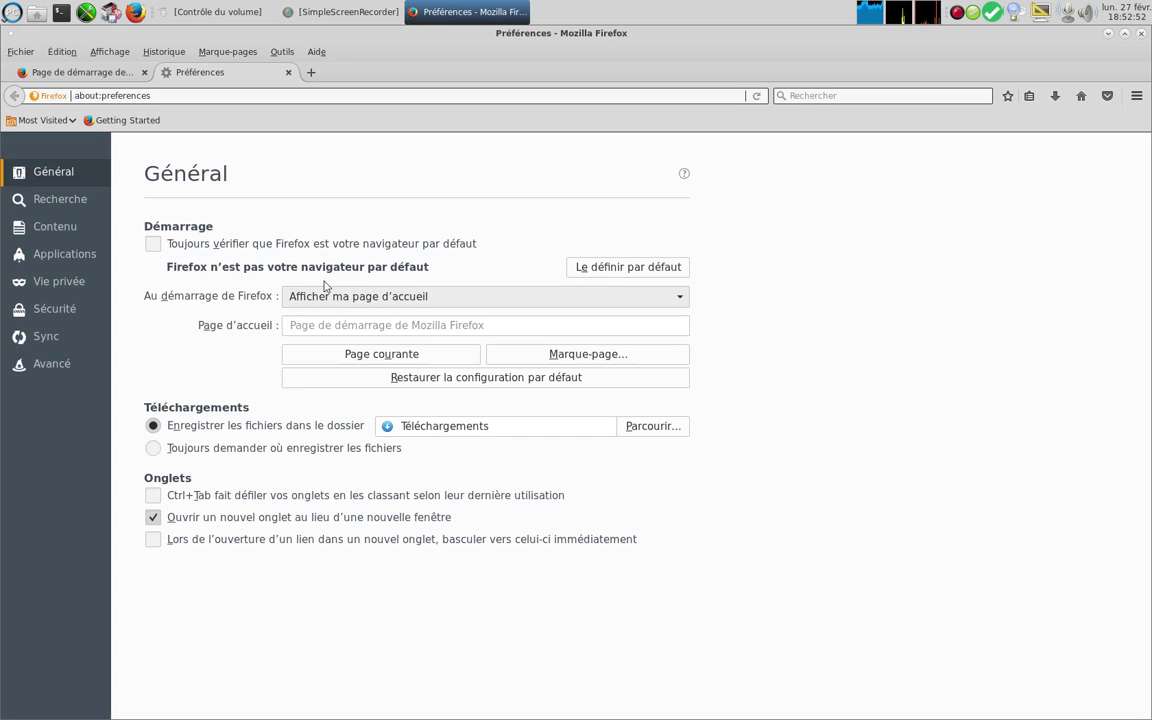
left_click(40, 199)
left_click(60, 226)
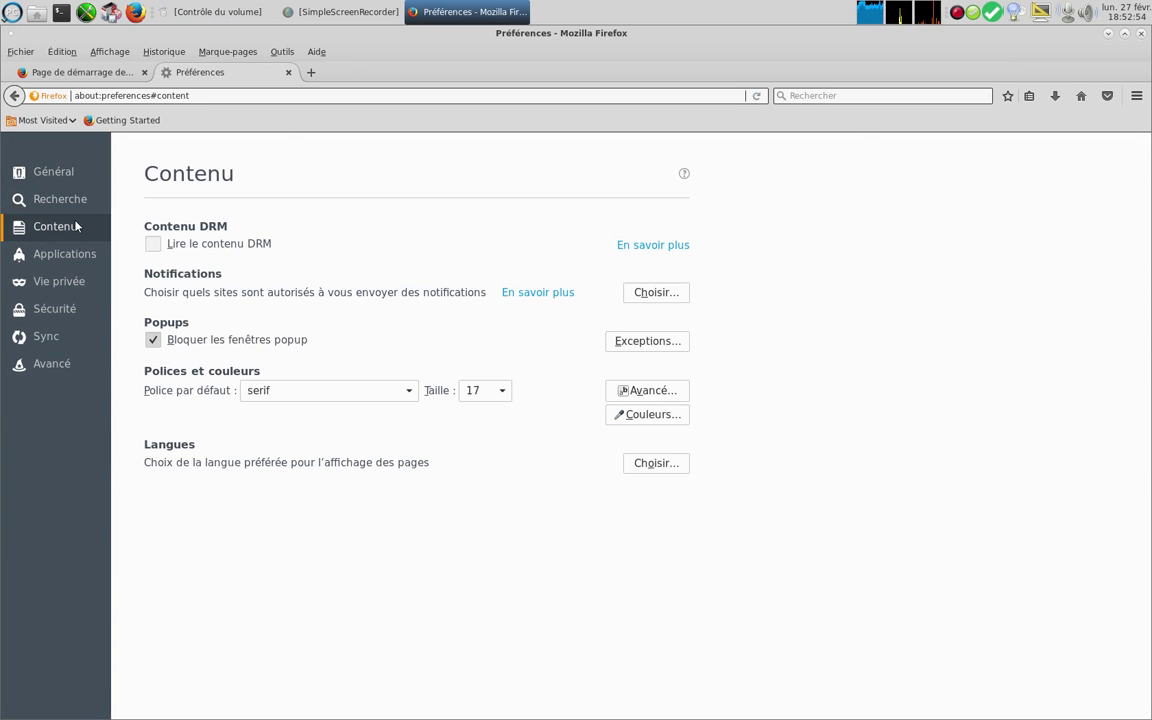
left_click(80, 198)
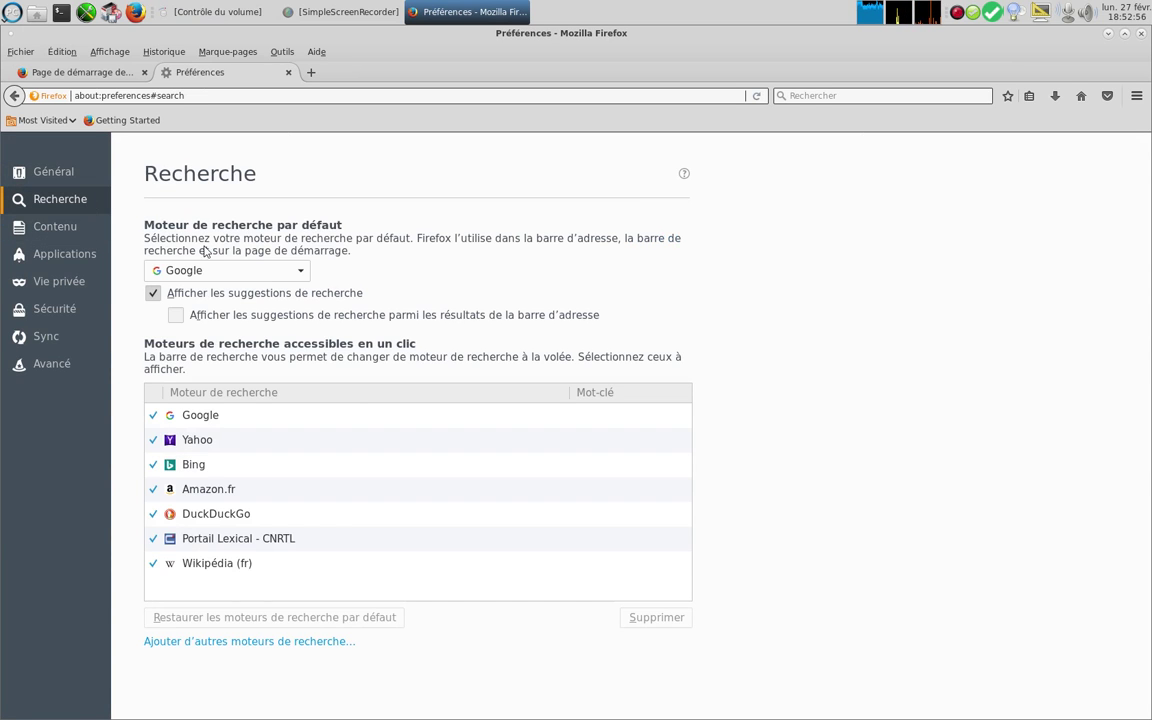
left_click(300, 271)
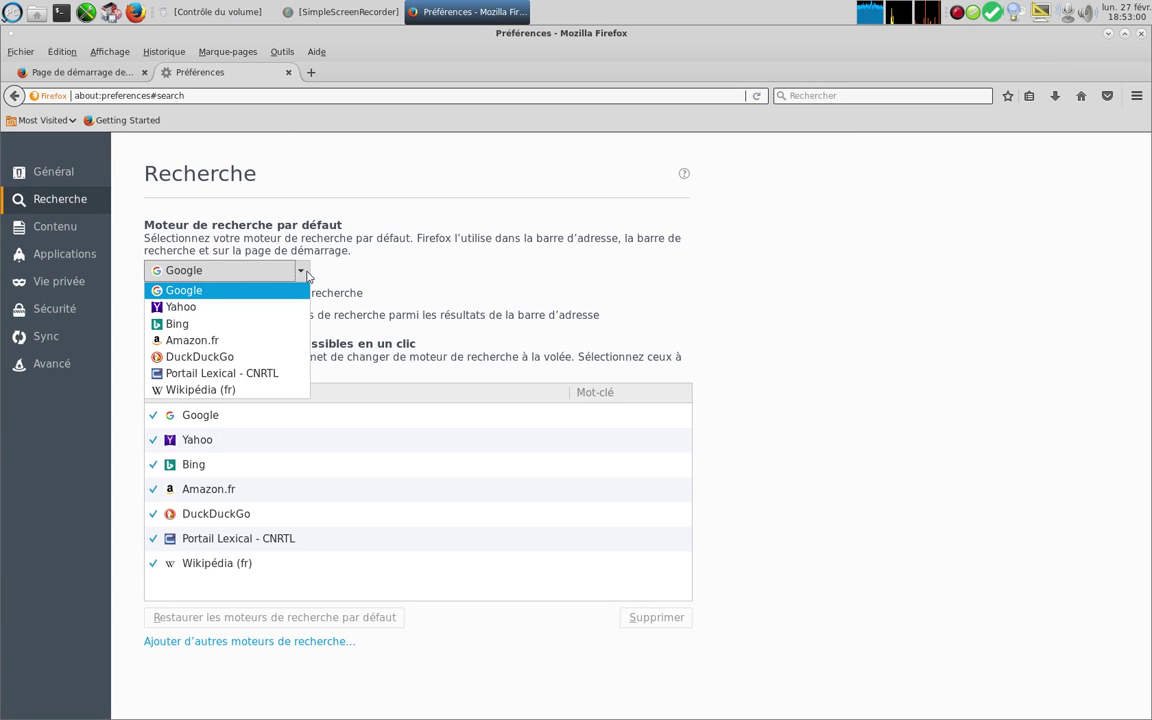
left_click(297, 275)
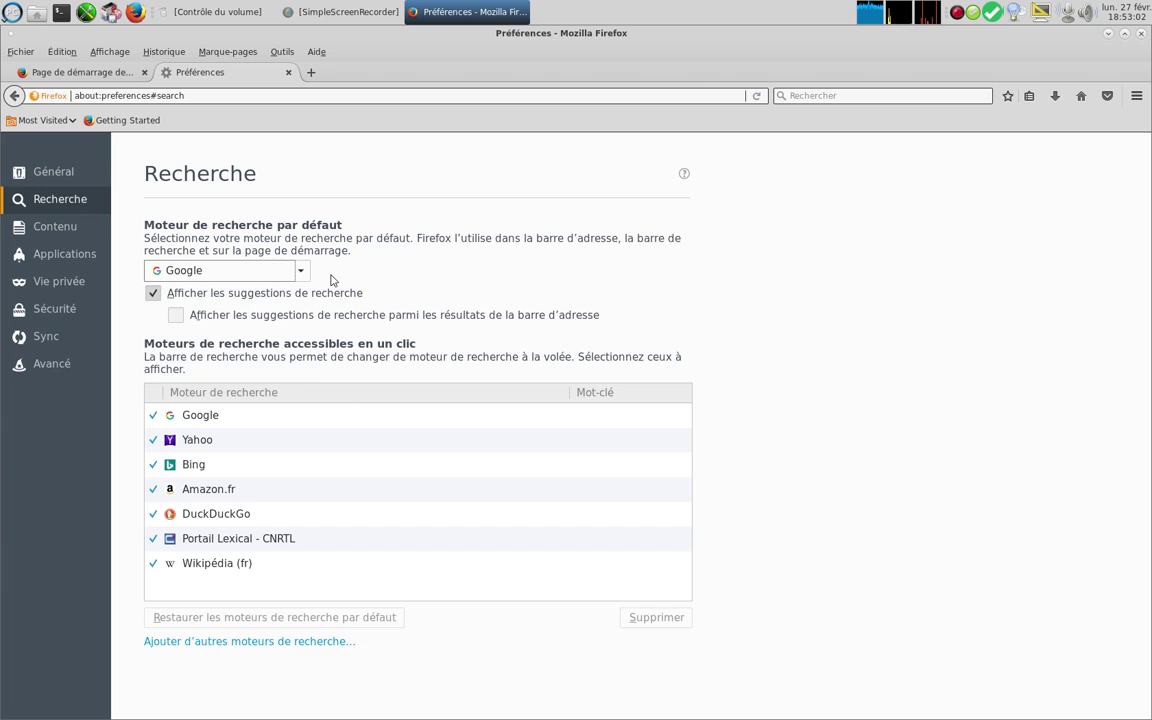
Review the one-click search engines, then the Contenu, Applications and Vie privée pages.
left_click(200, 414)
left_click(200, 440)
left_click(198, 566)
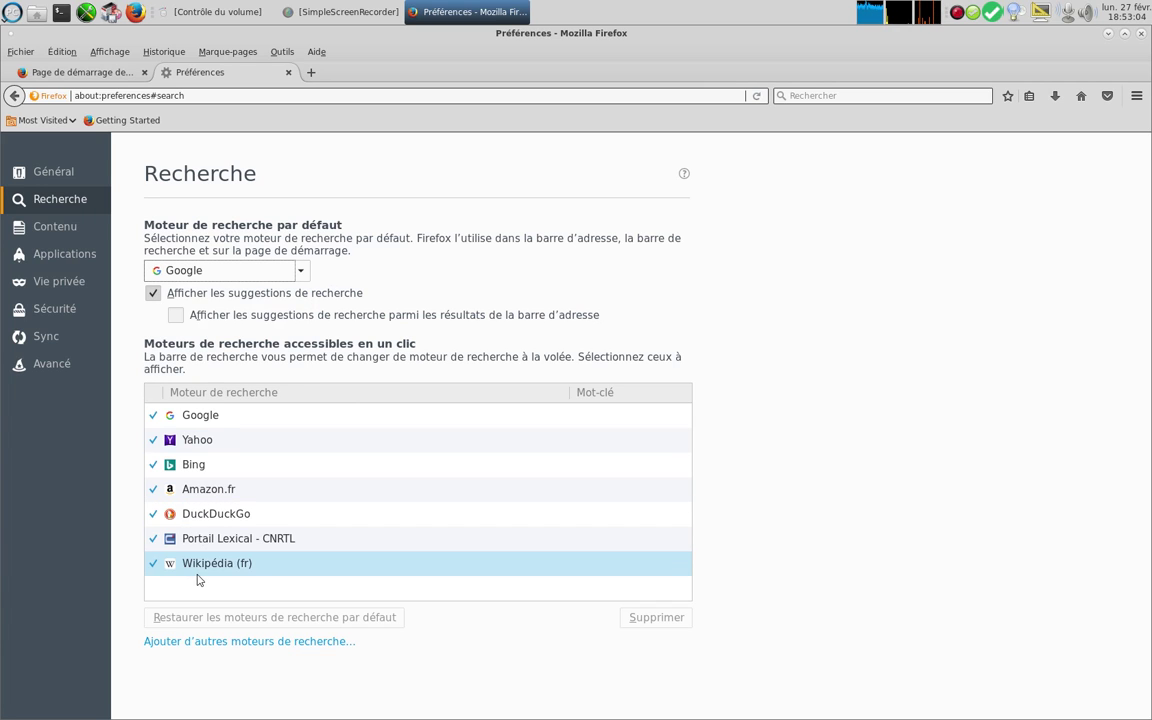
left_click(205, 538)
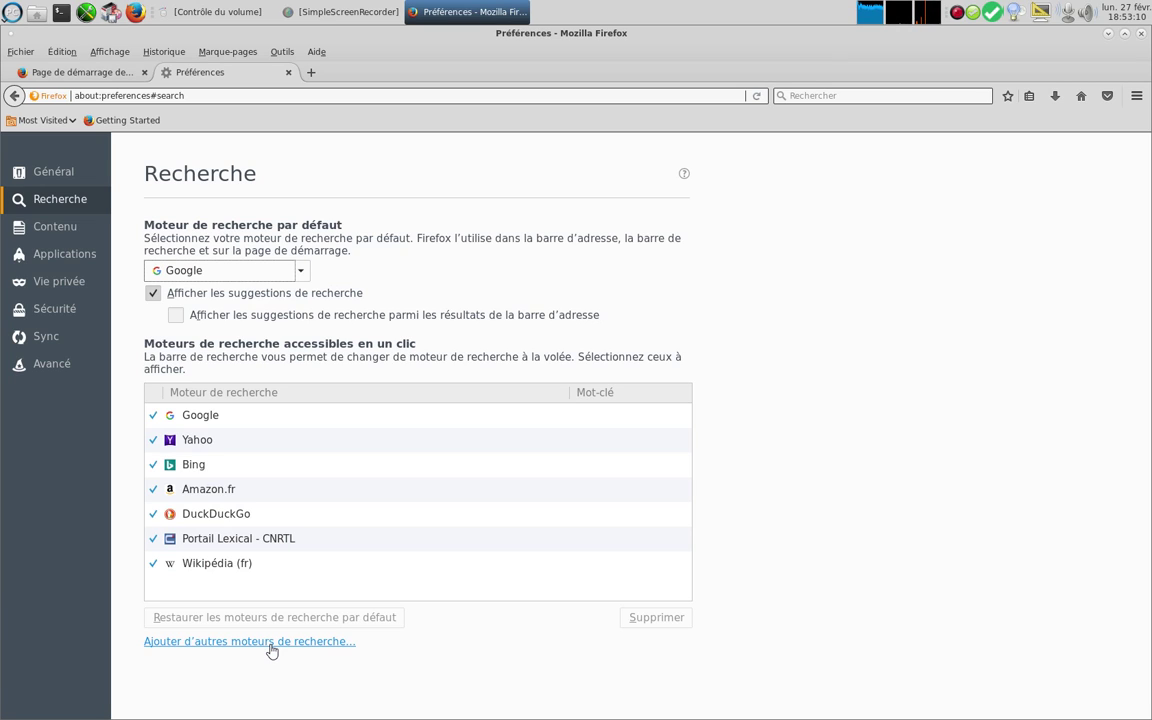
left_click(57, 237)
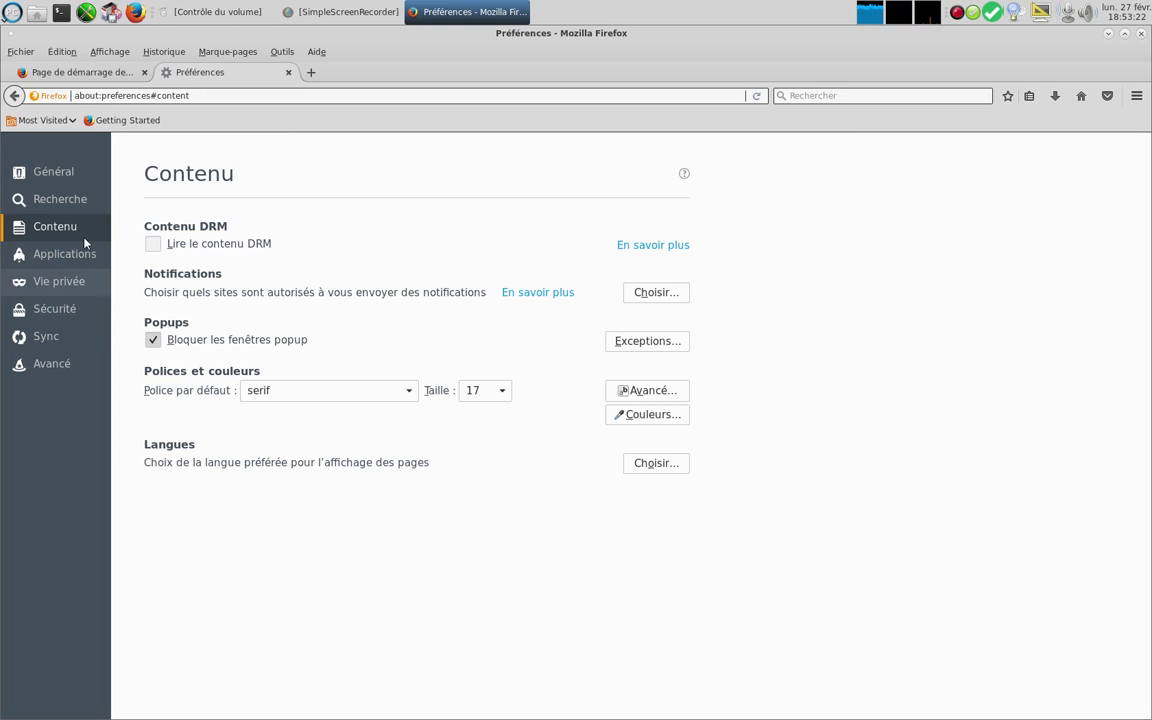
left_click(52, 255)
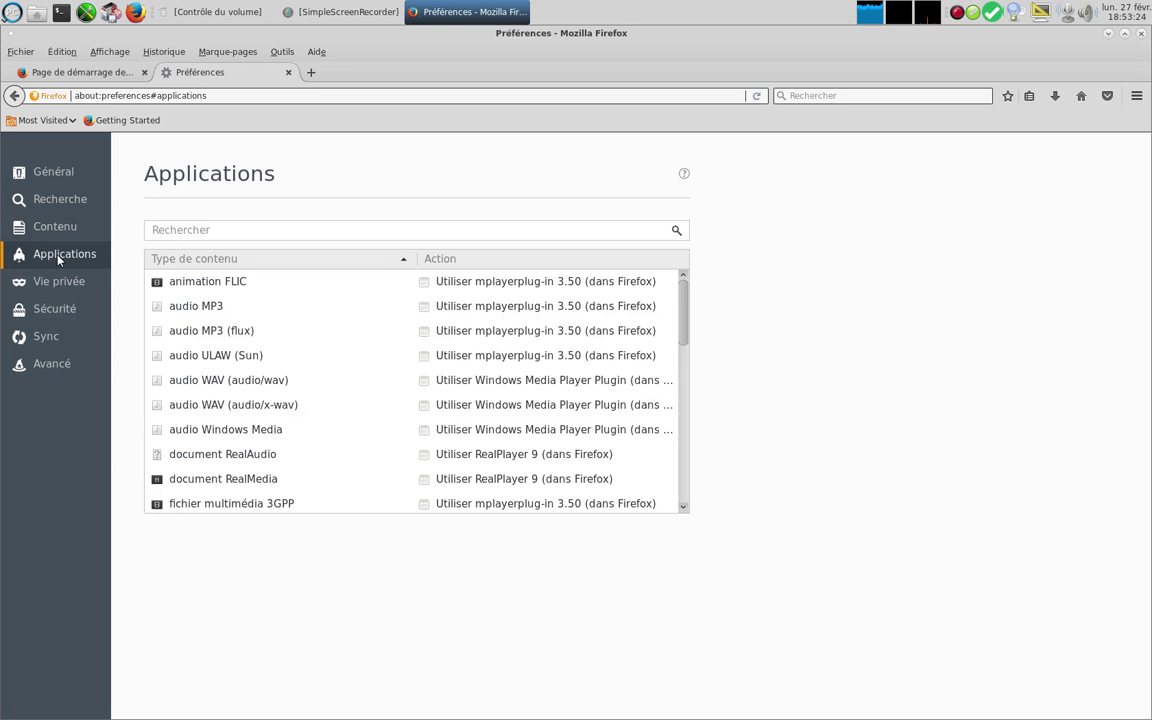
left_click(58, 285)
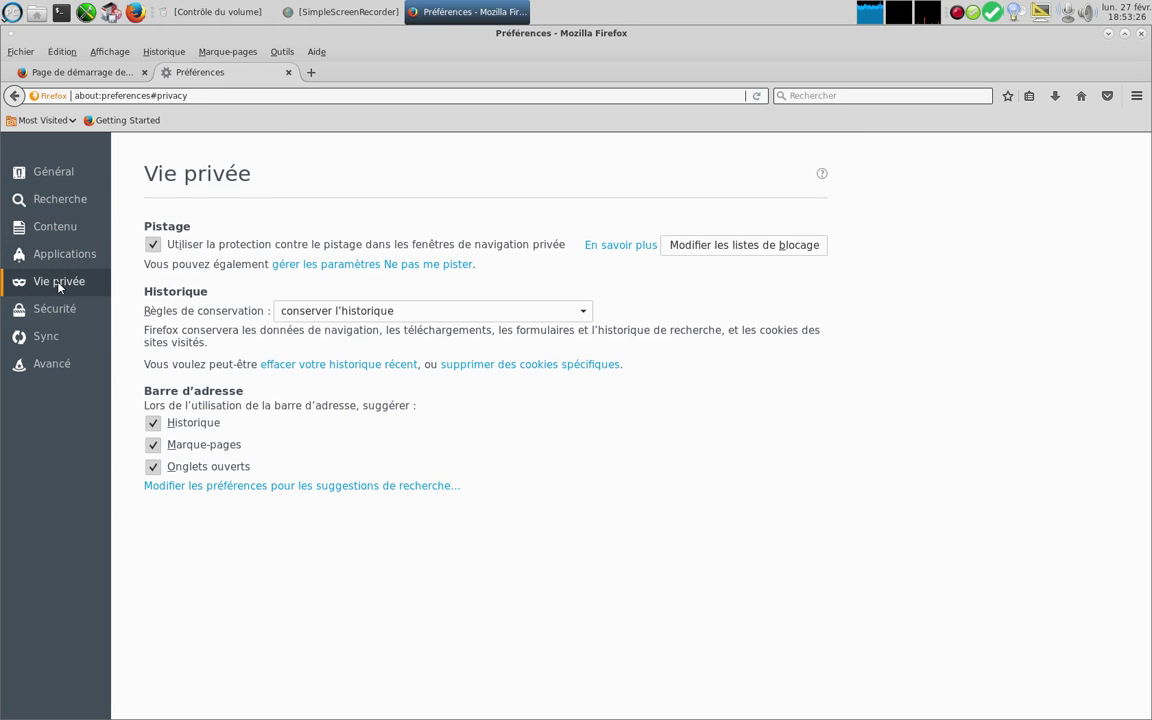
Use custom history settings without browsing or search history, accepting third-party cookies only from visited sites.
left_click(421, 314)
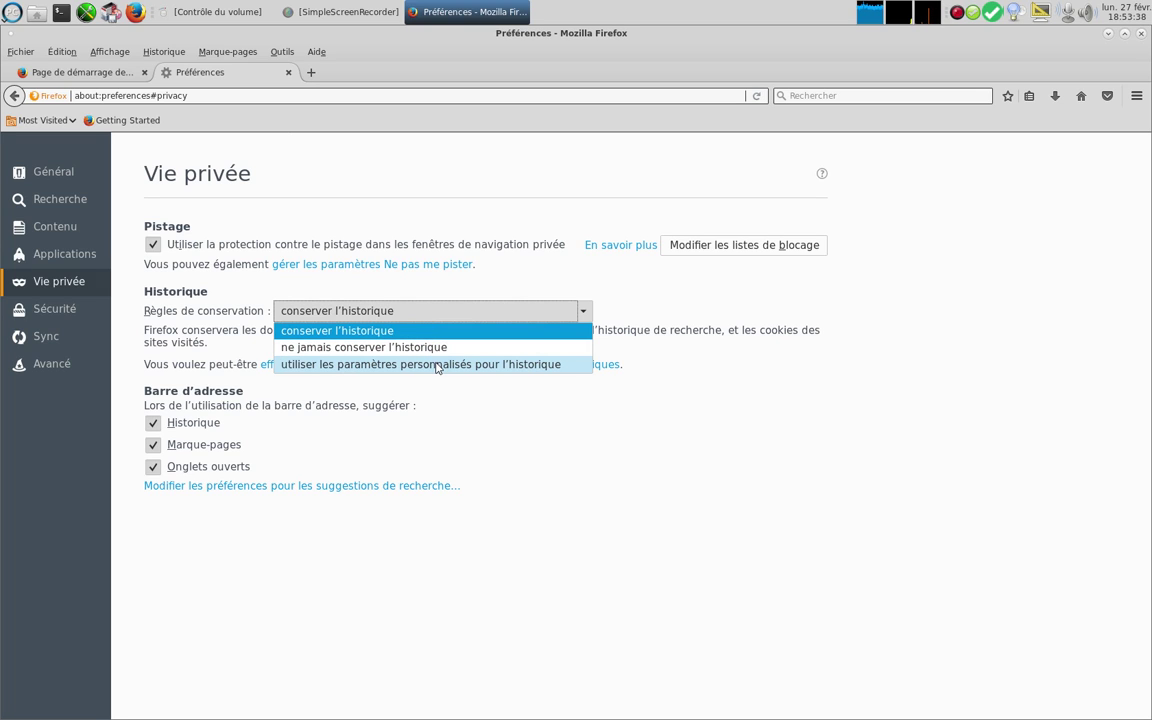
left_click(437, 366)
left_click(177, 361)
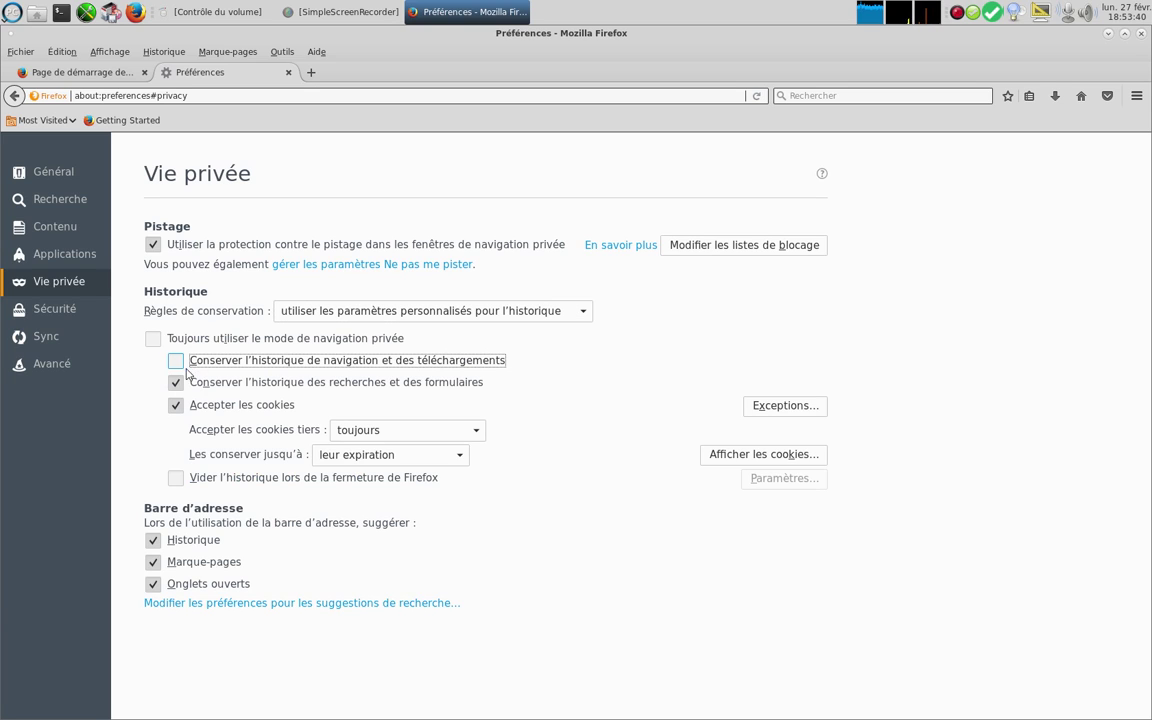
left_click(176, 385)
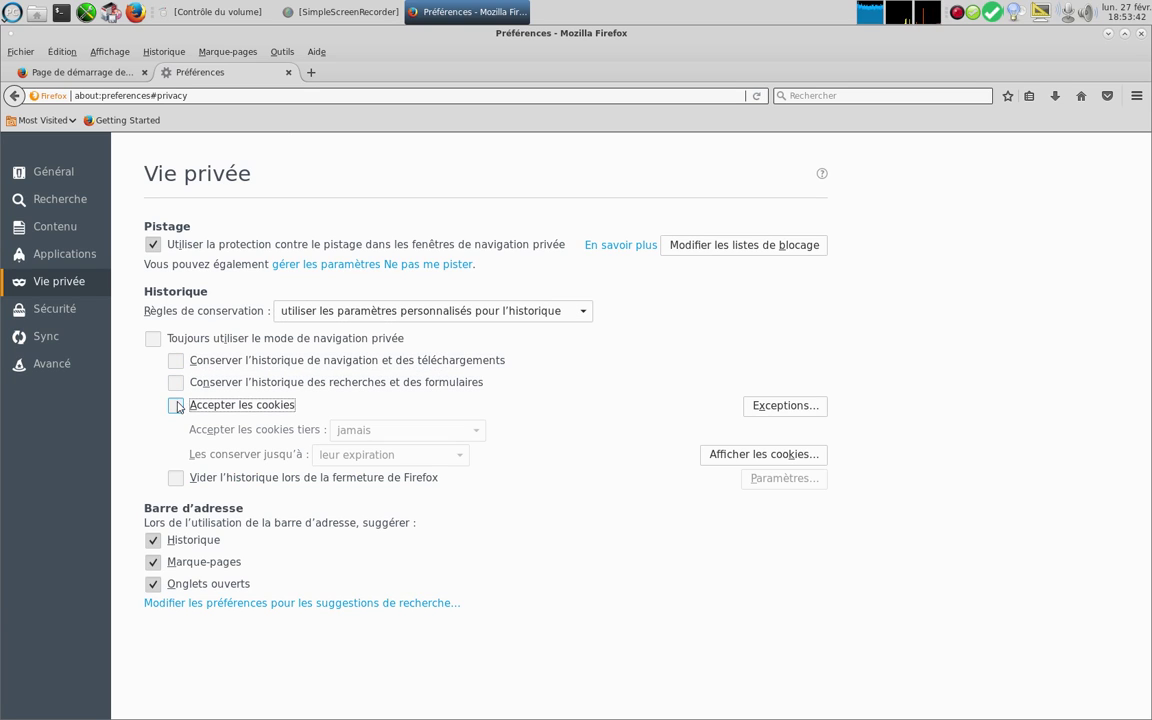
left_click(177, 405)
left_click(360, 433)
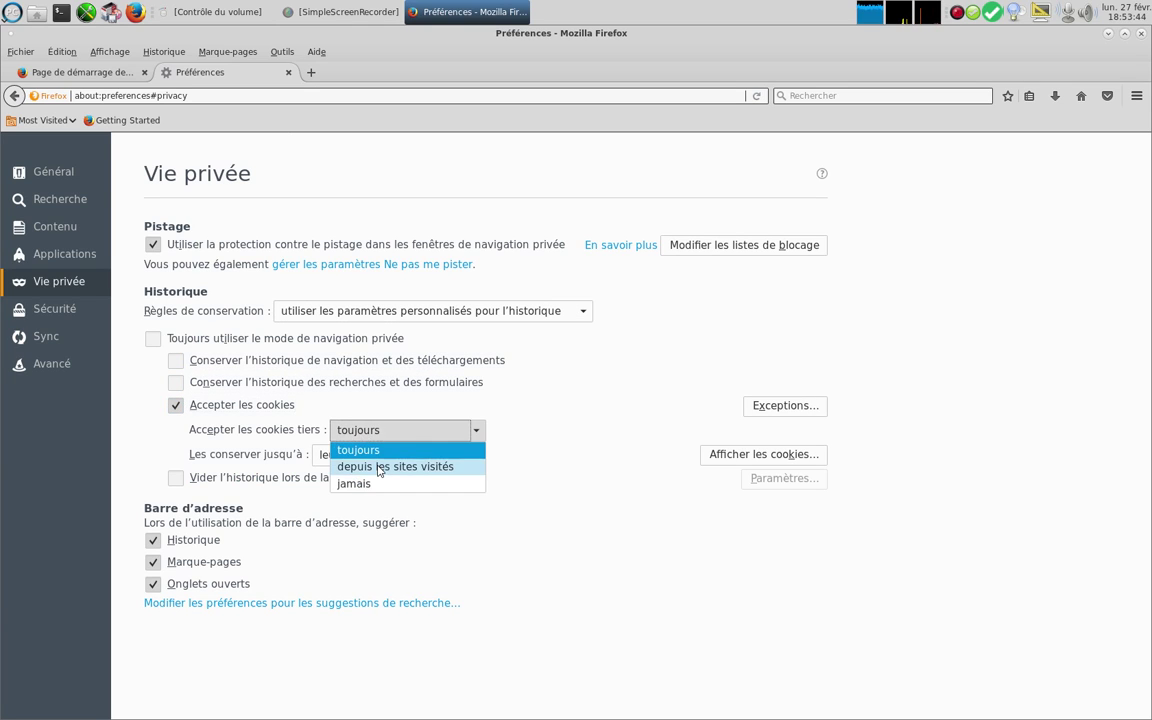
left_click(380, 467)
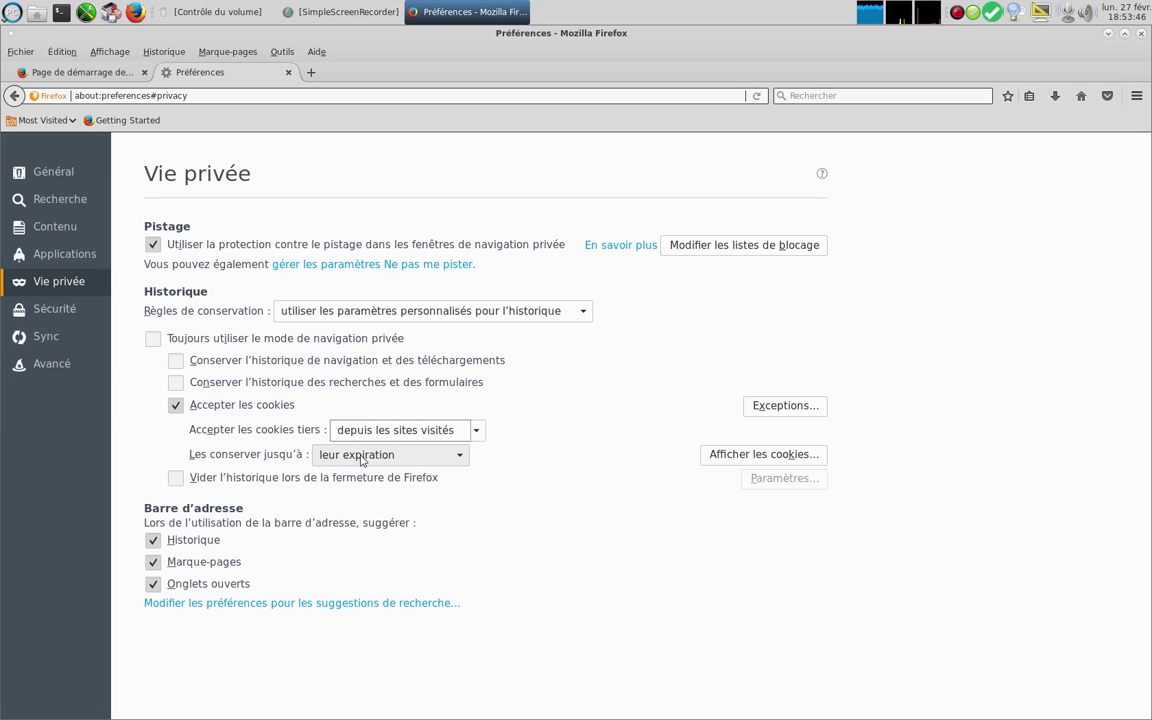
Keep cookies until Firefox closes, clear history on exit, and disable address-bar history, bookmark and tab suggestions.
left_click(362, 458)
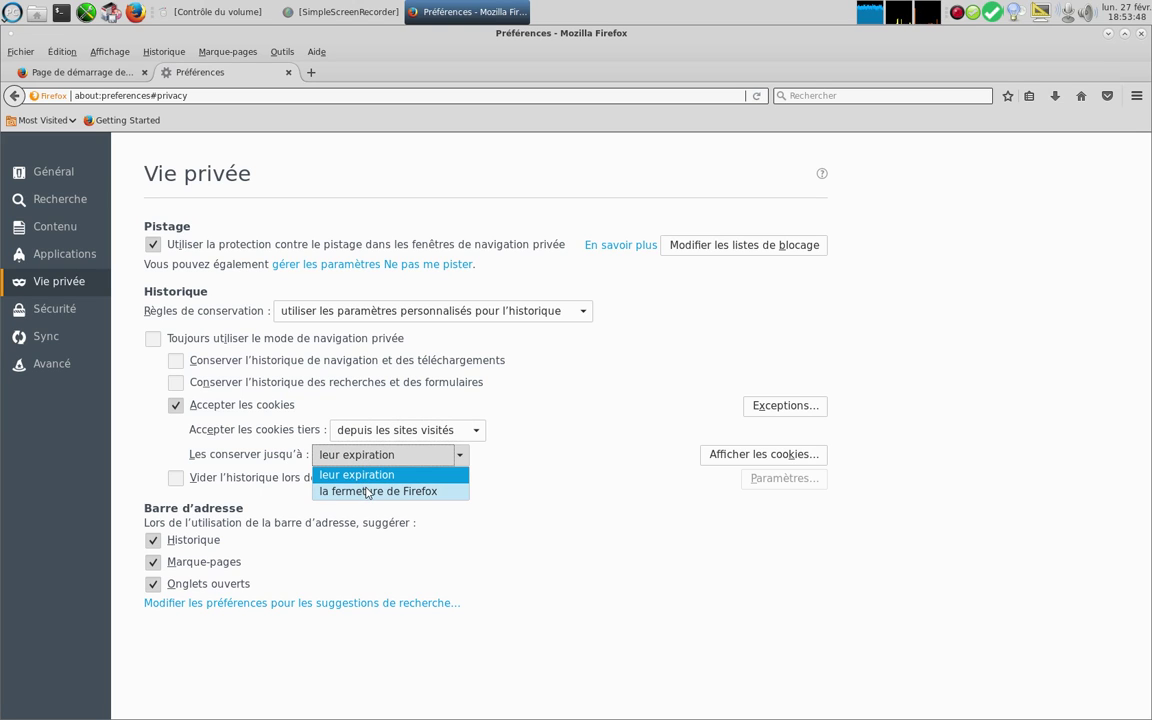
left_click(367, 492)
left_click(176, 478)
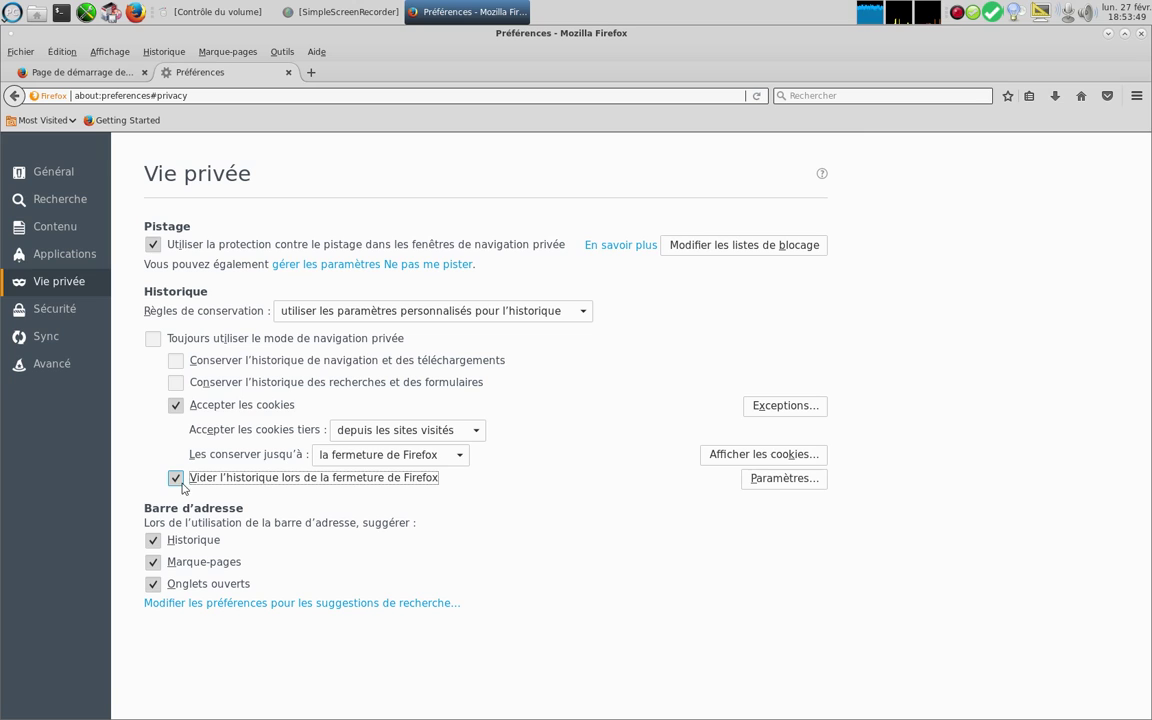
left_click(160, 540)
left_click(155, 562)
left_click(155, 584)
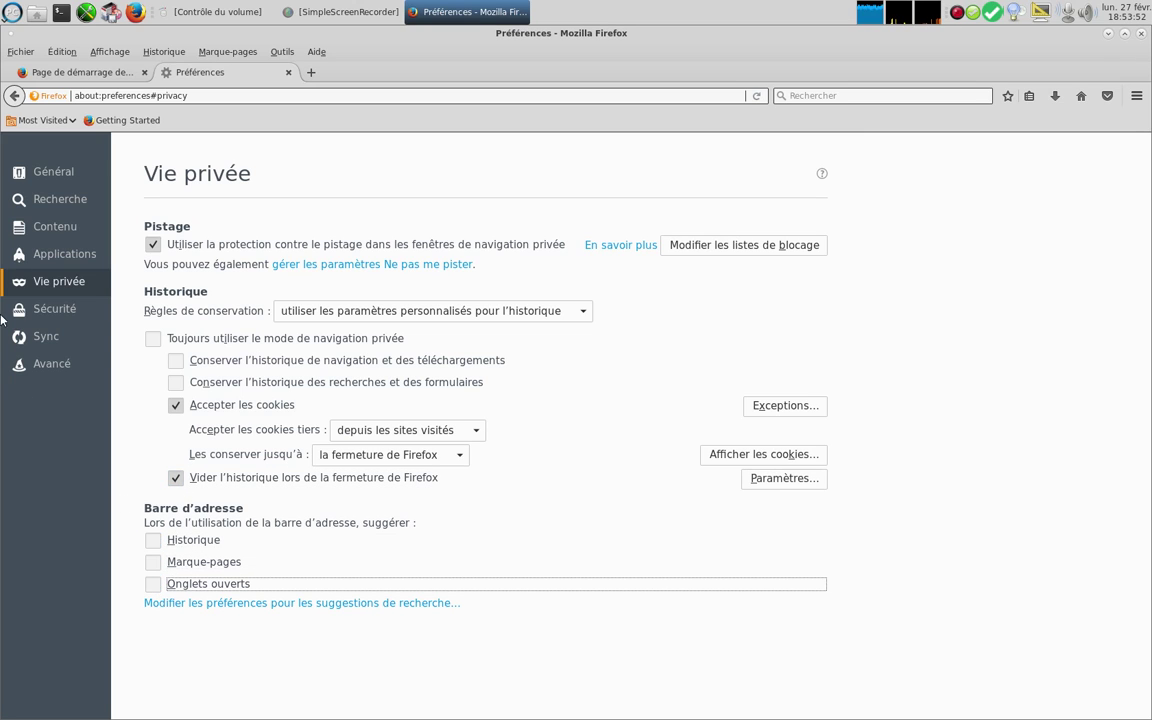
left_click(50, 315)
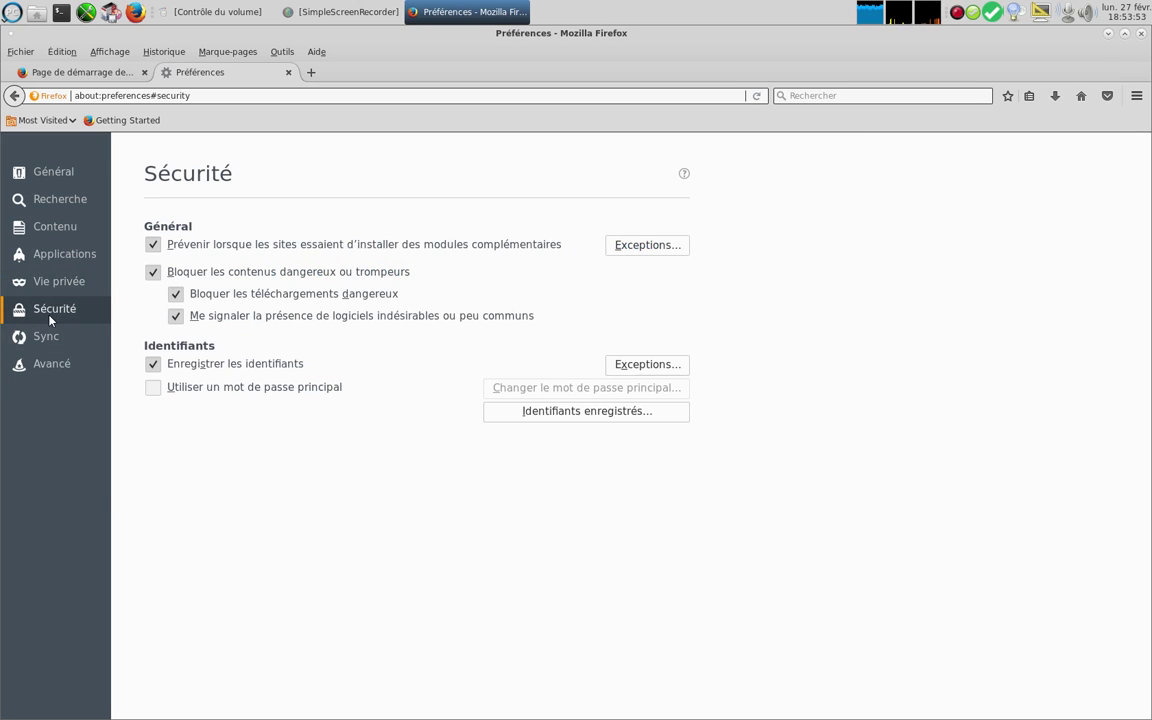
Untick 'Enregistrer les identifiants' so Firefox stops saving logins.
left_click(155, 366)
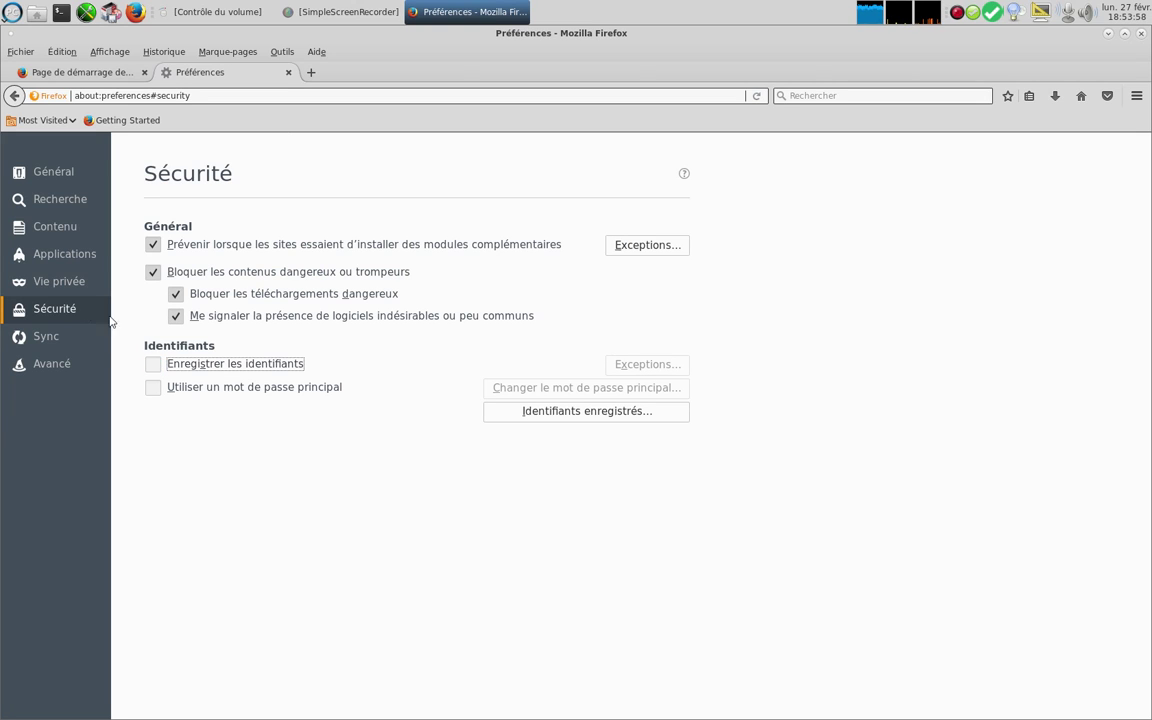
left_click(48, 363)
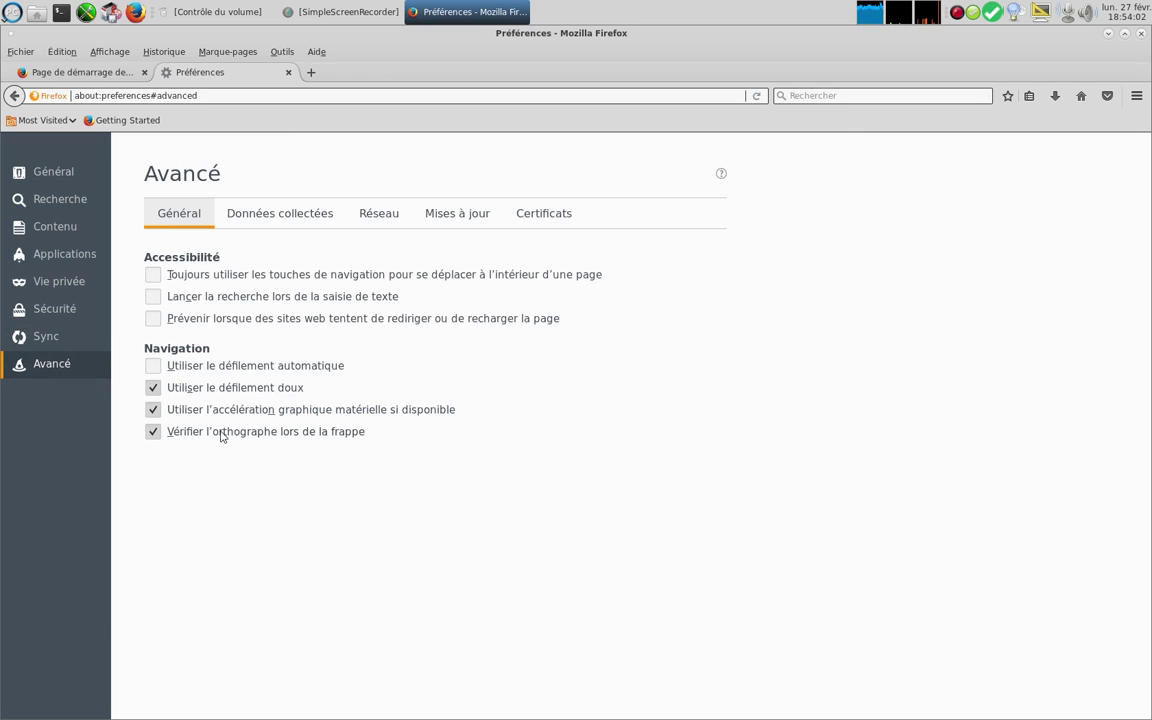
Untick 'Activer le bilan de santé de Firefox' under Données collectées.
left_click(243, 224)
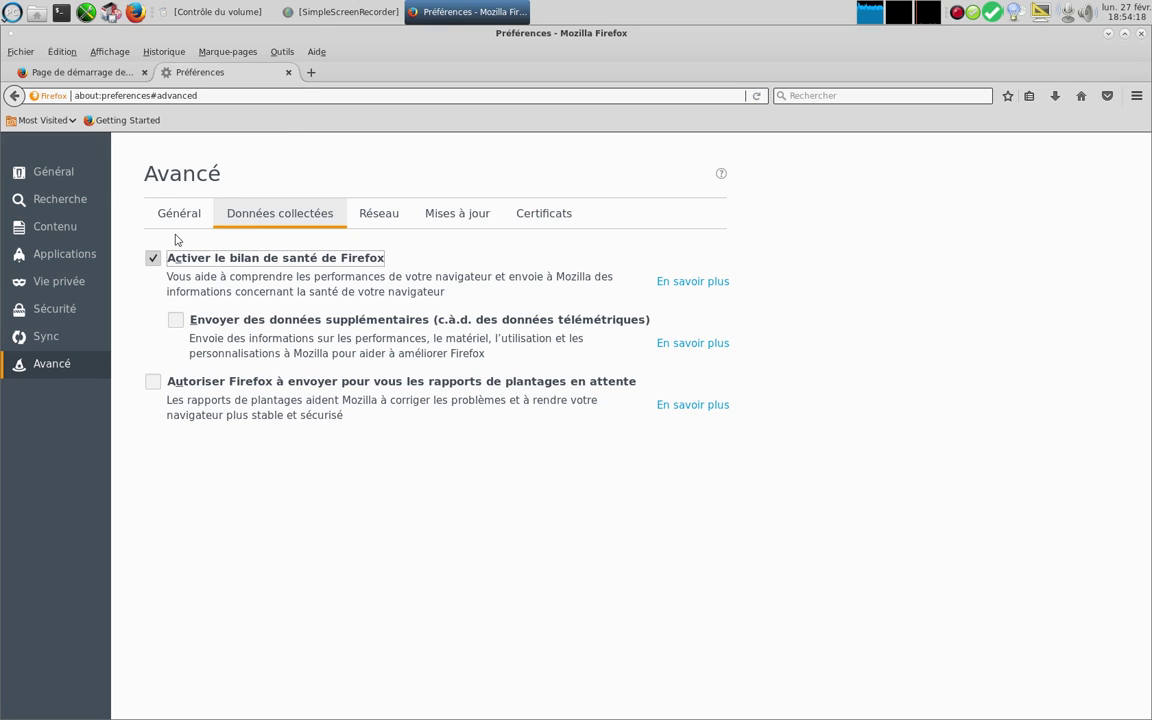
left_click(153, 258)
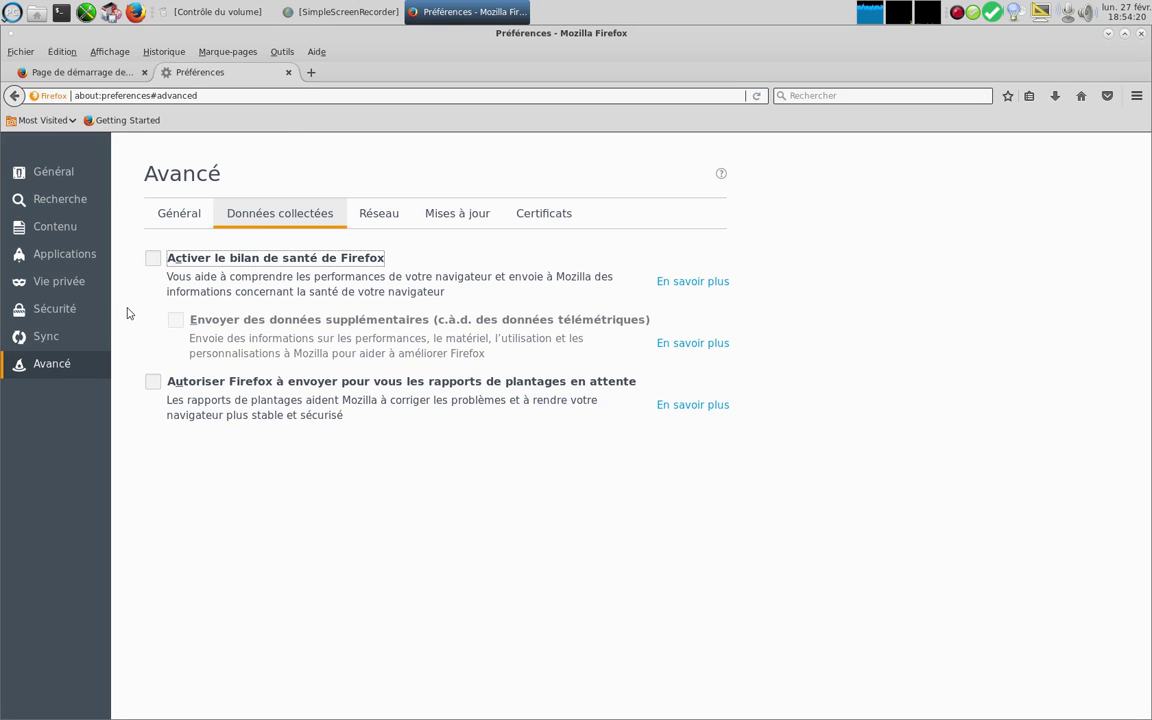
left_click(154, 259)
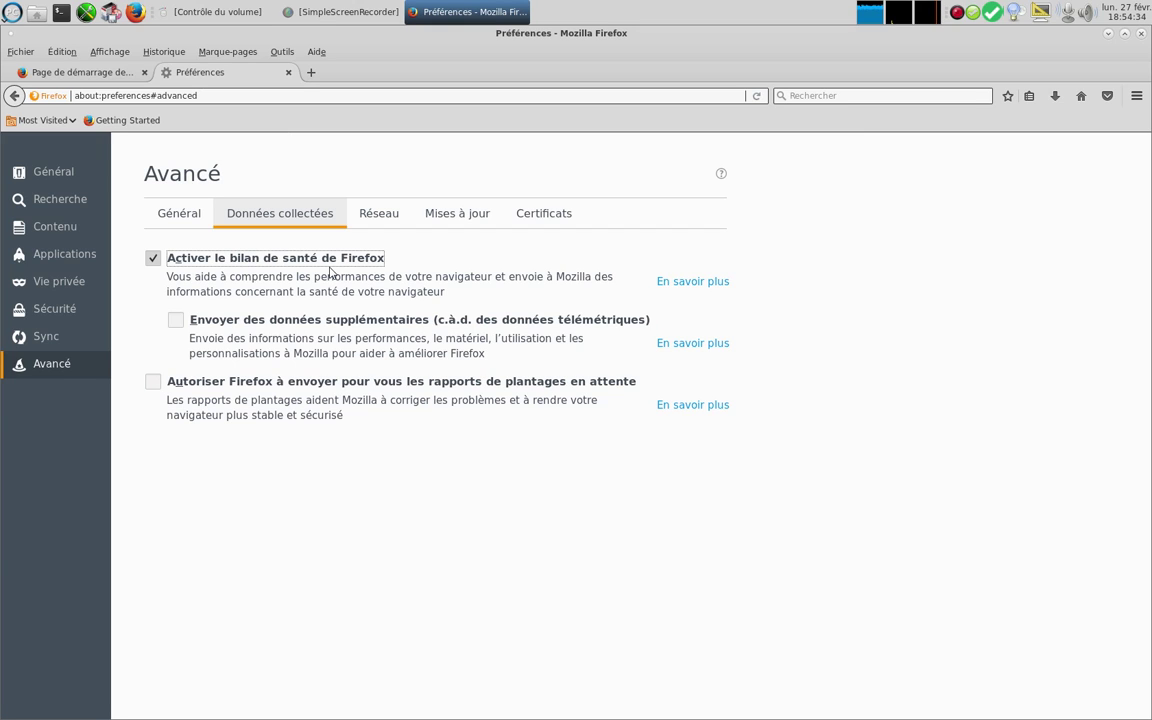
left_click(153, 259)
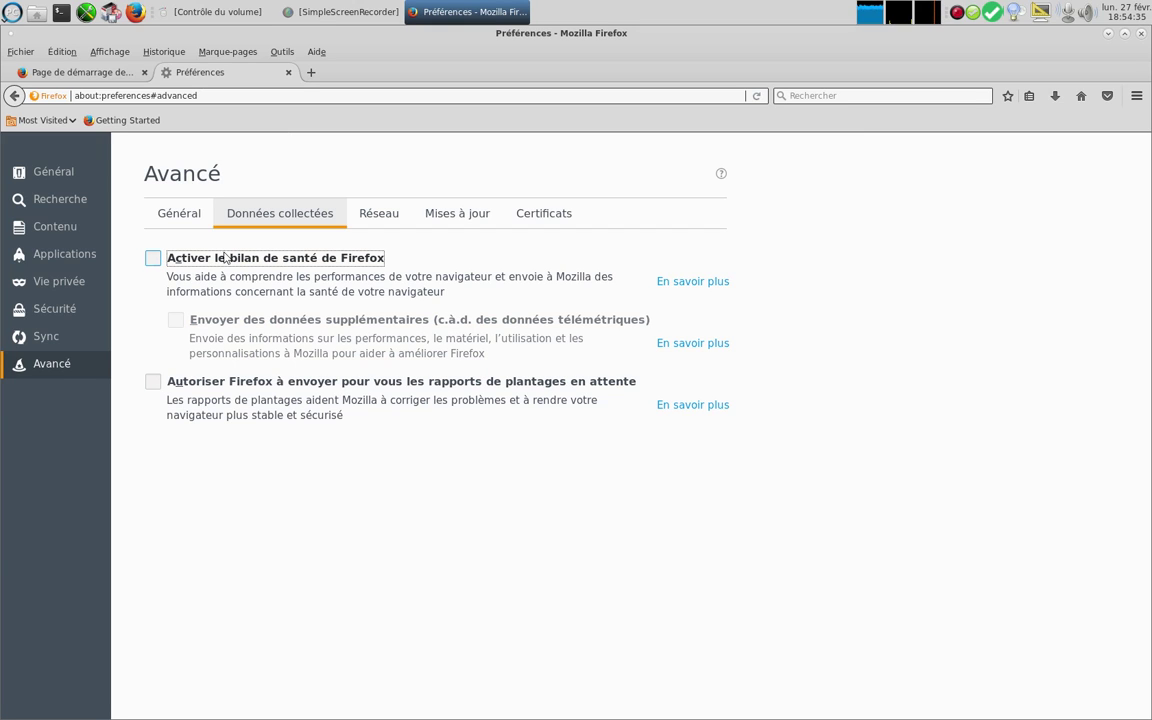
Review the Réseau, Mises à jour and Certificats tabs of the Avancé settings.
left_click(375, 222)
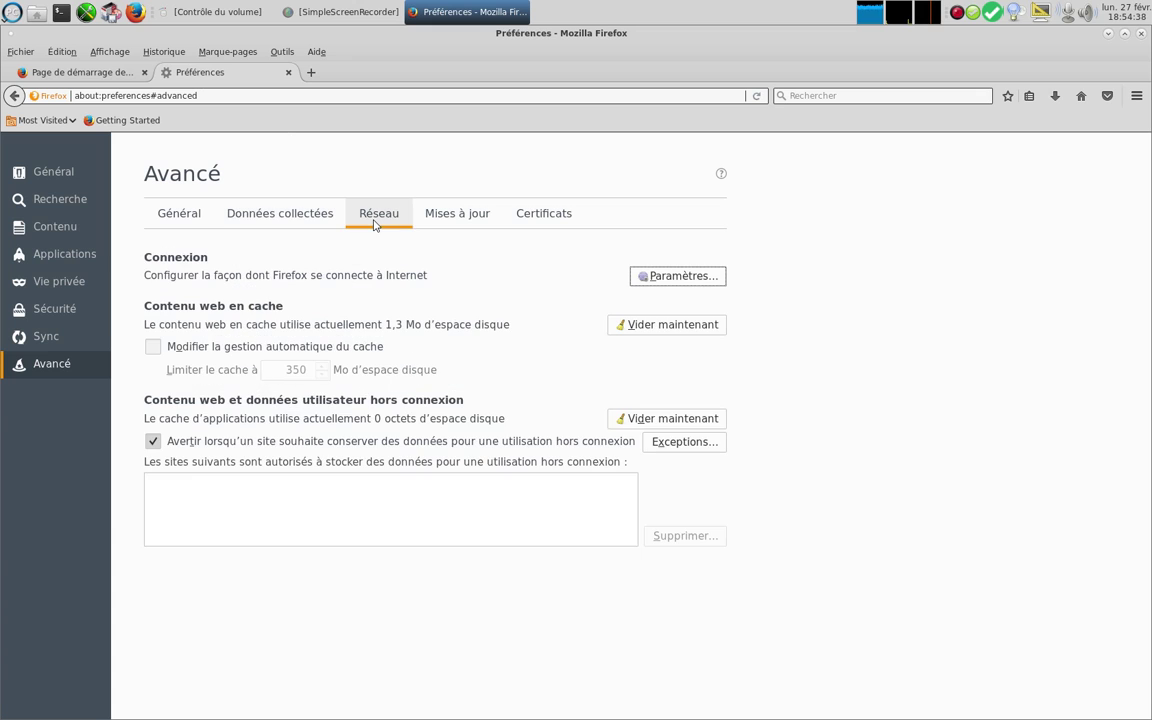
left_click(445, 220)
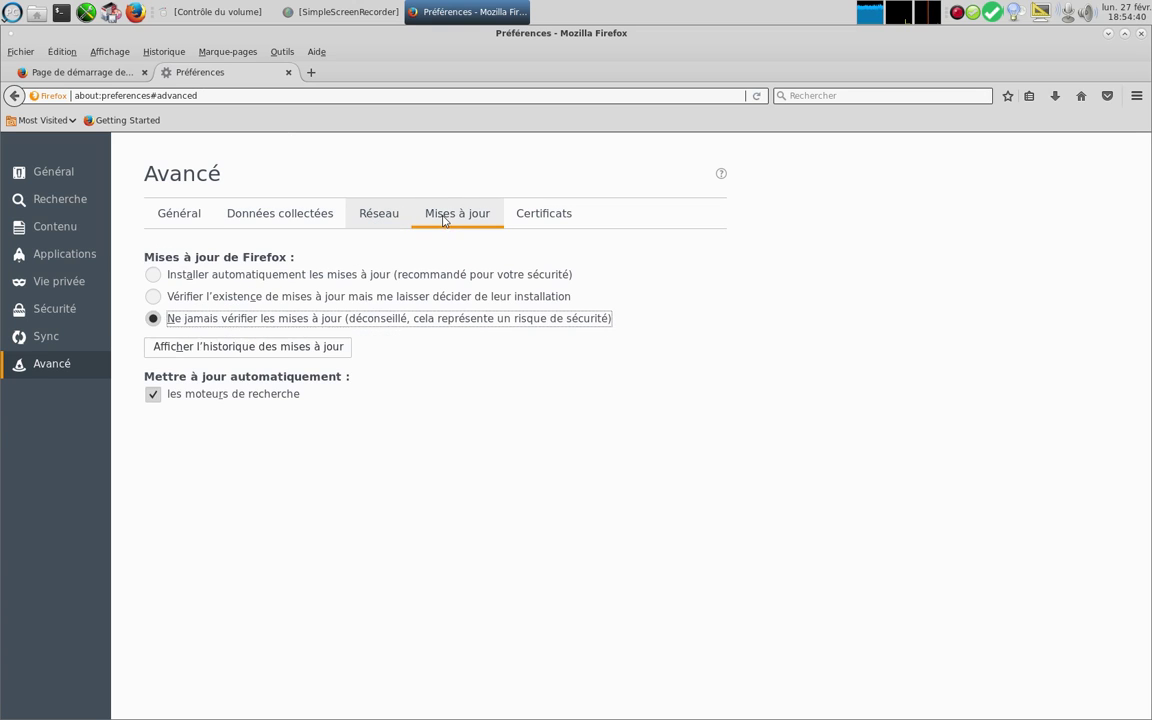
left_click(545, 219)
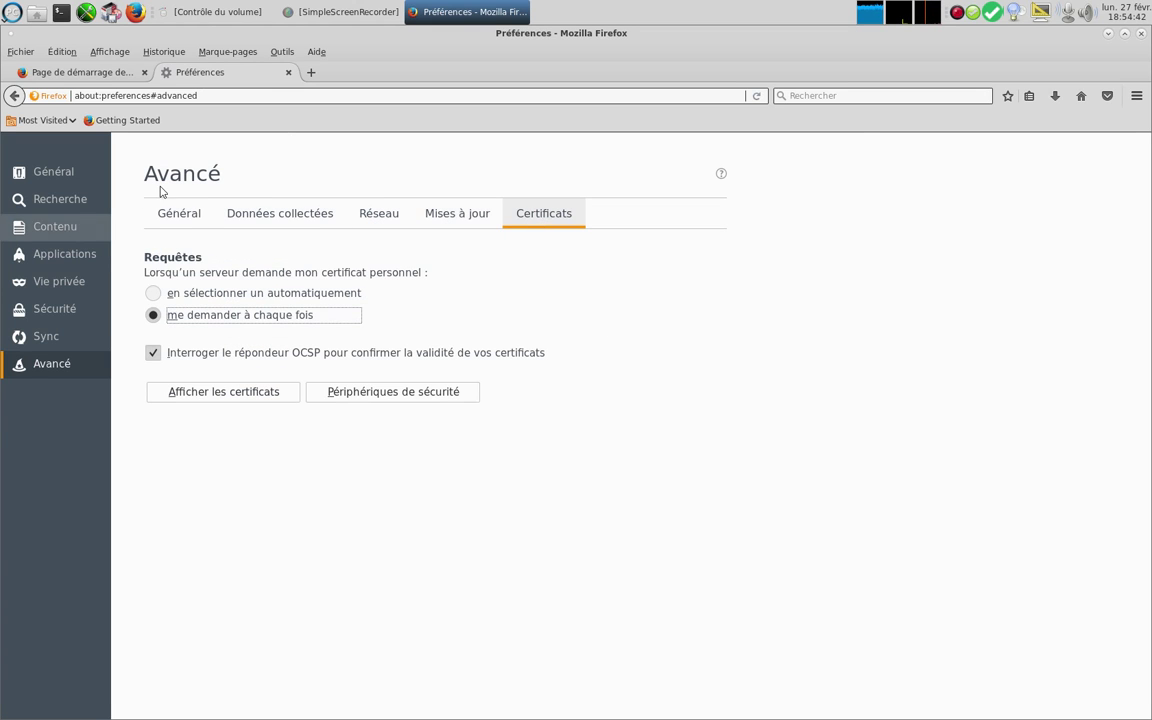
left_click(317, 52)
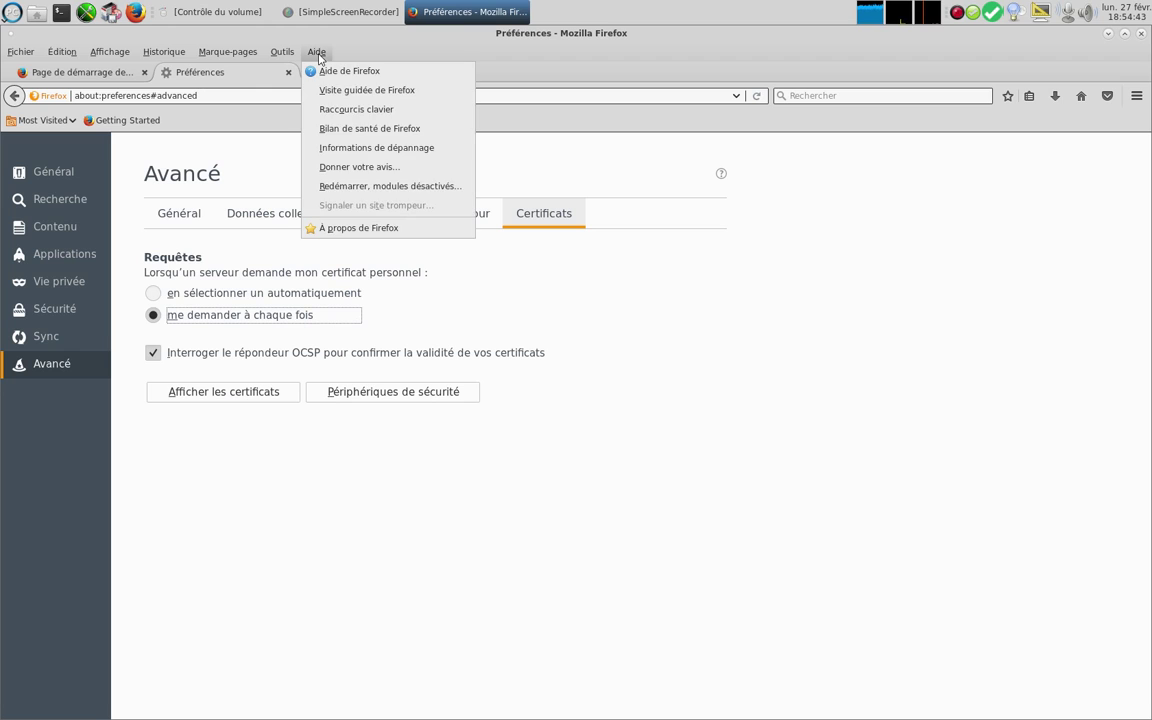
Check the version in À propos de Firefox, then close the Préférences tab.
left_click(411, 233)
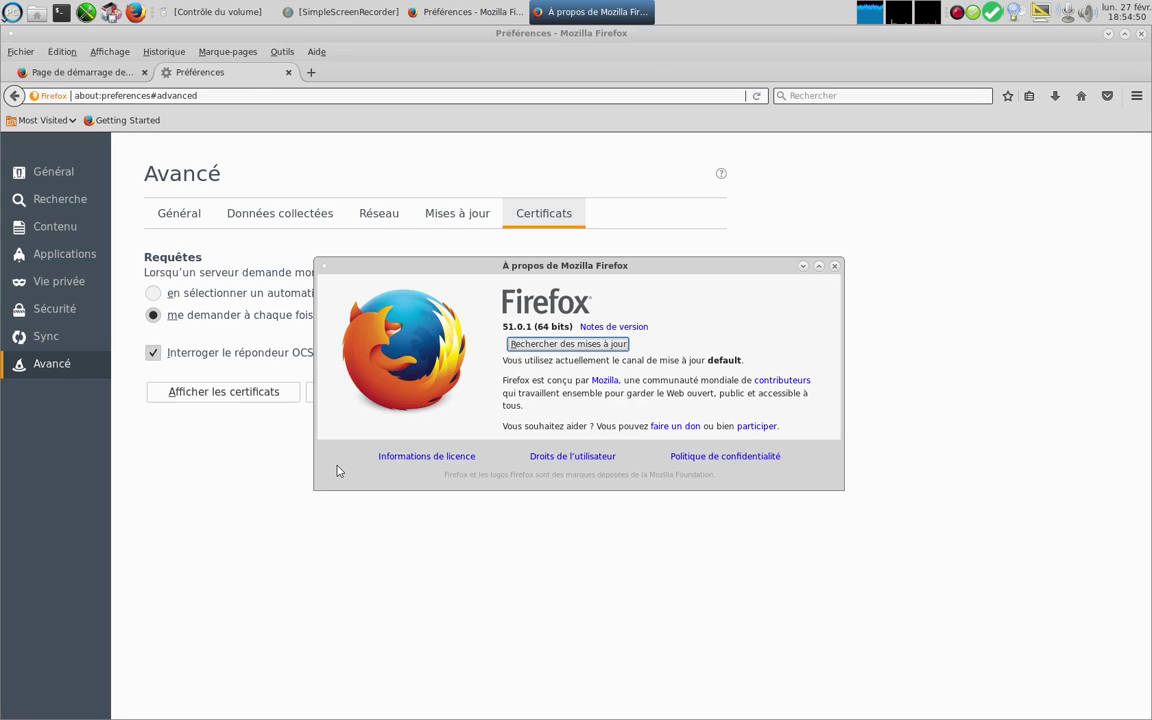
left_click(835, 266)
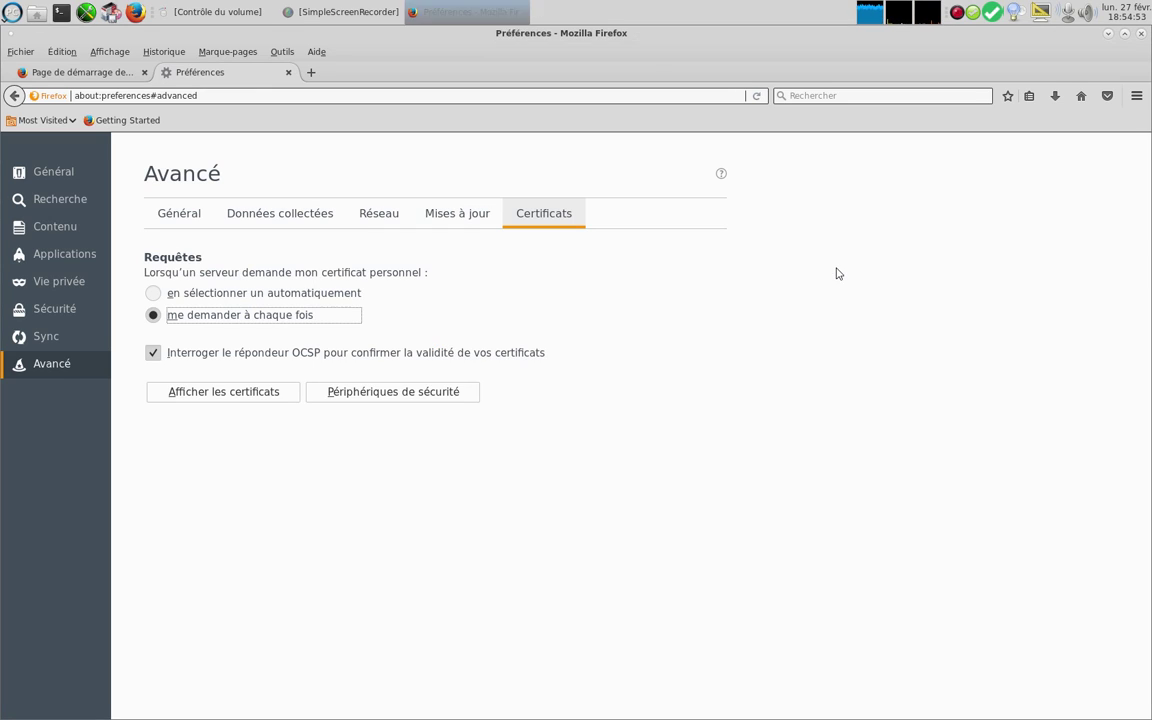
left_click(287, 73)
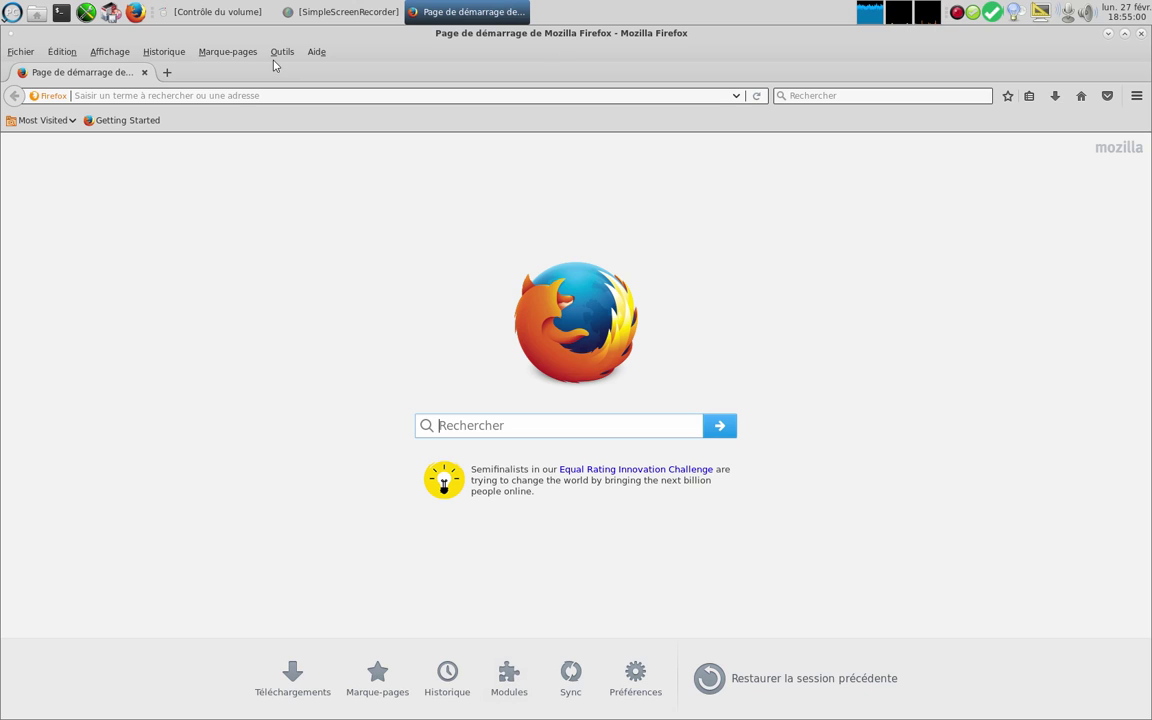
left_click(1146, 95)
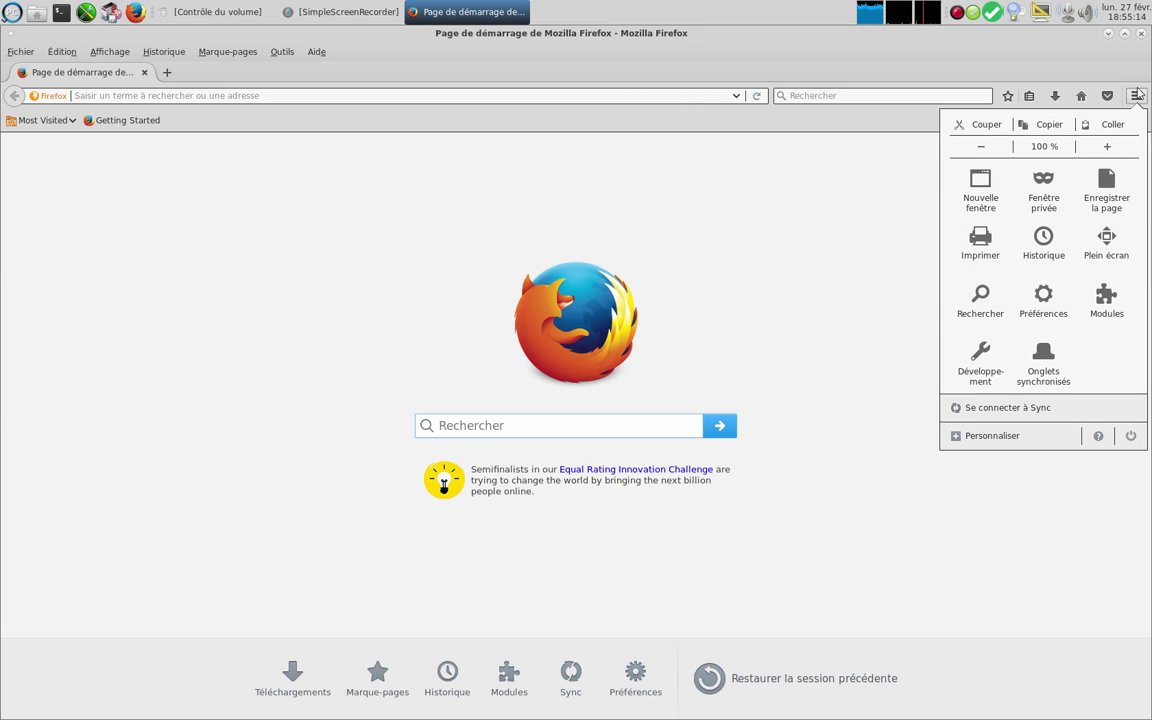
Open the add-ons manager from Outils > Modules complémentaires and browse its Catalogue of recommended add-ons.
left_click(1022, 78)
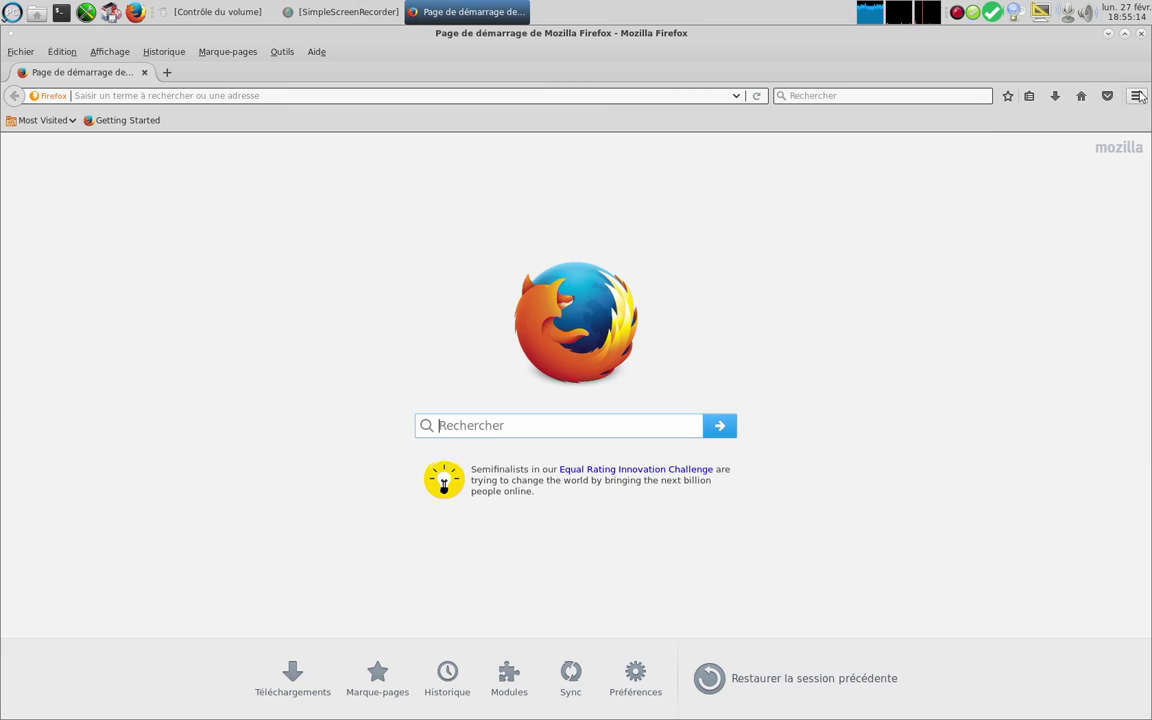
left_click(282, 51)
left_click(310, 92)
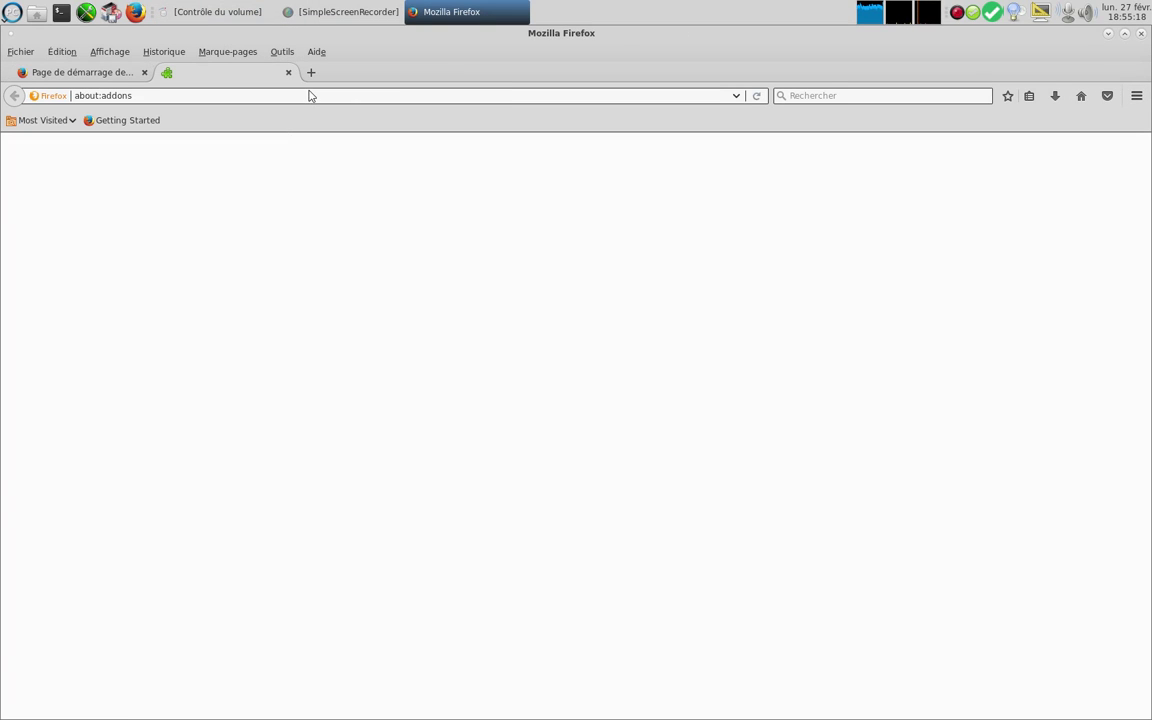
left_click(80, 173)
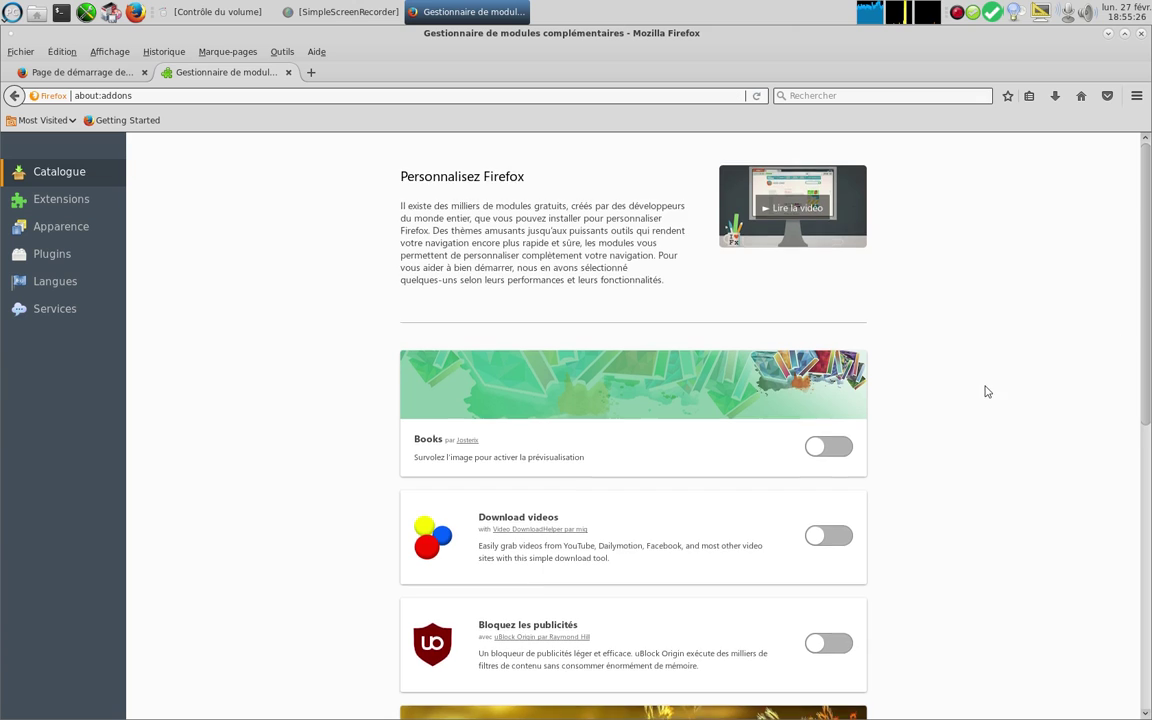
scroll(983, 380, "down", 5)
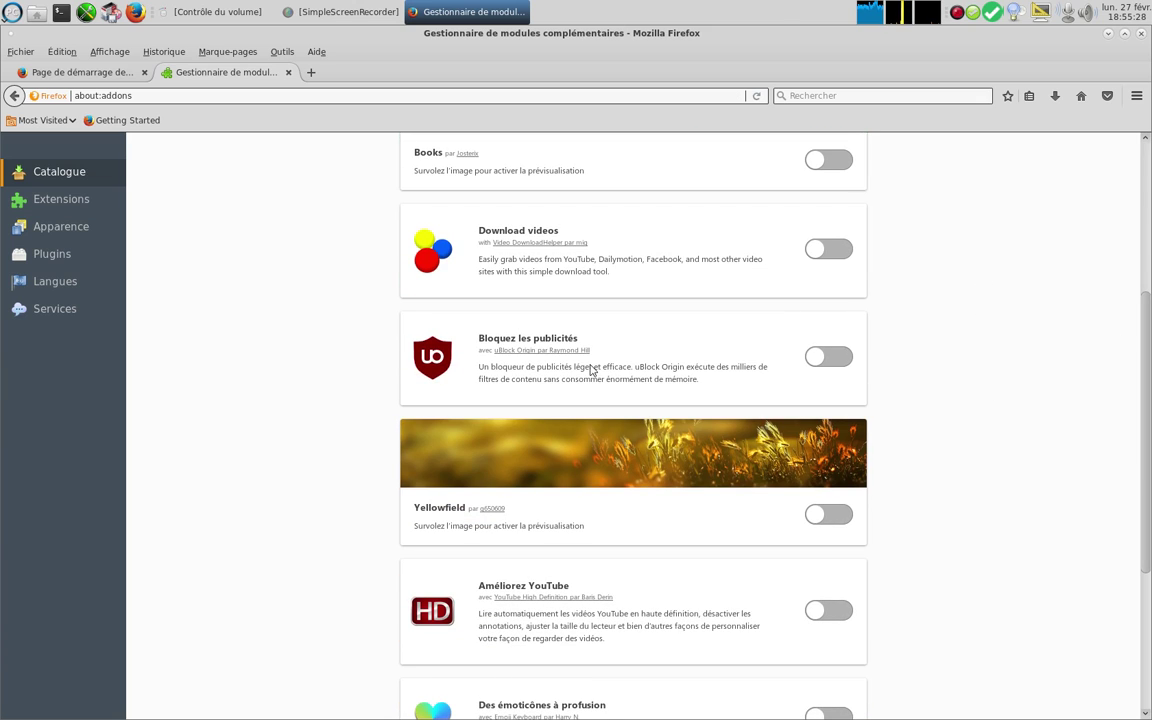
scroll(276, 480, "down", 1)
scroll(276, 480, "down", 2)
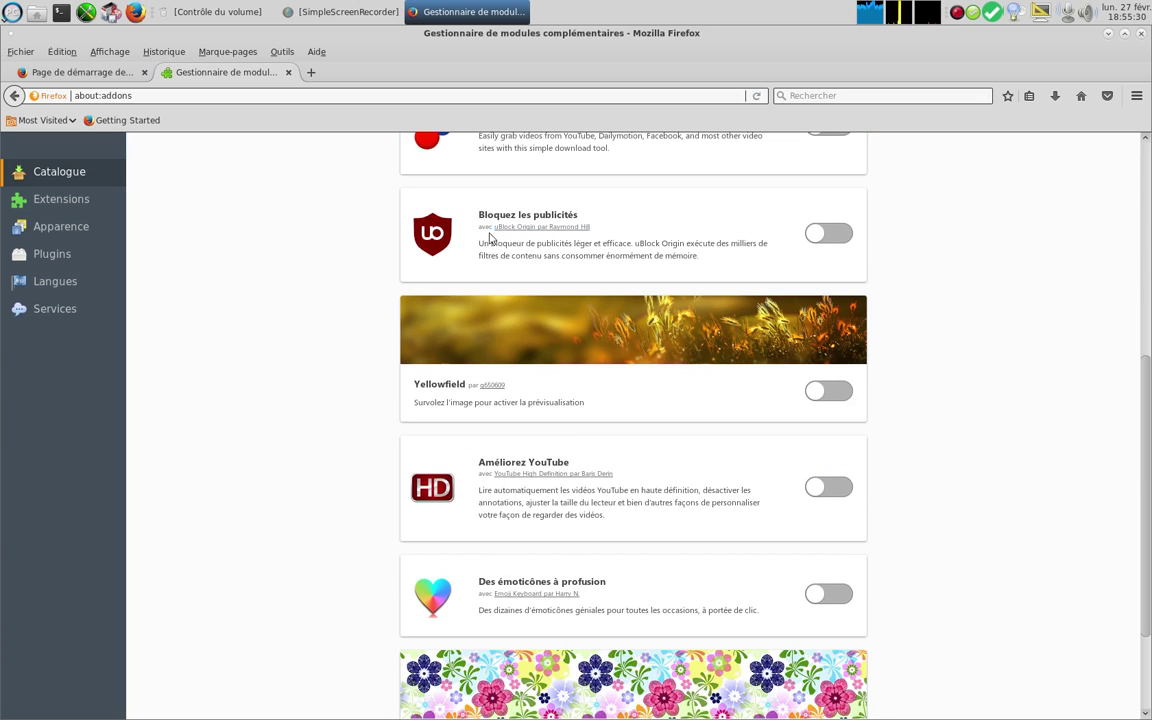
scroll(813, 298, "up", 2)
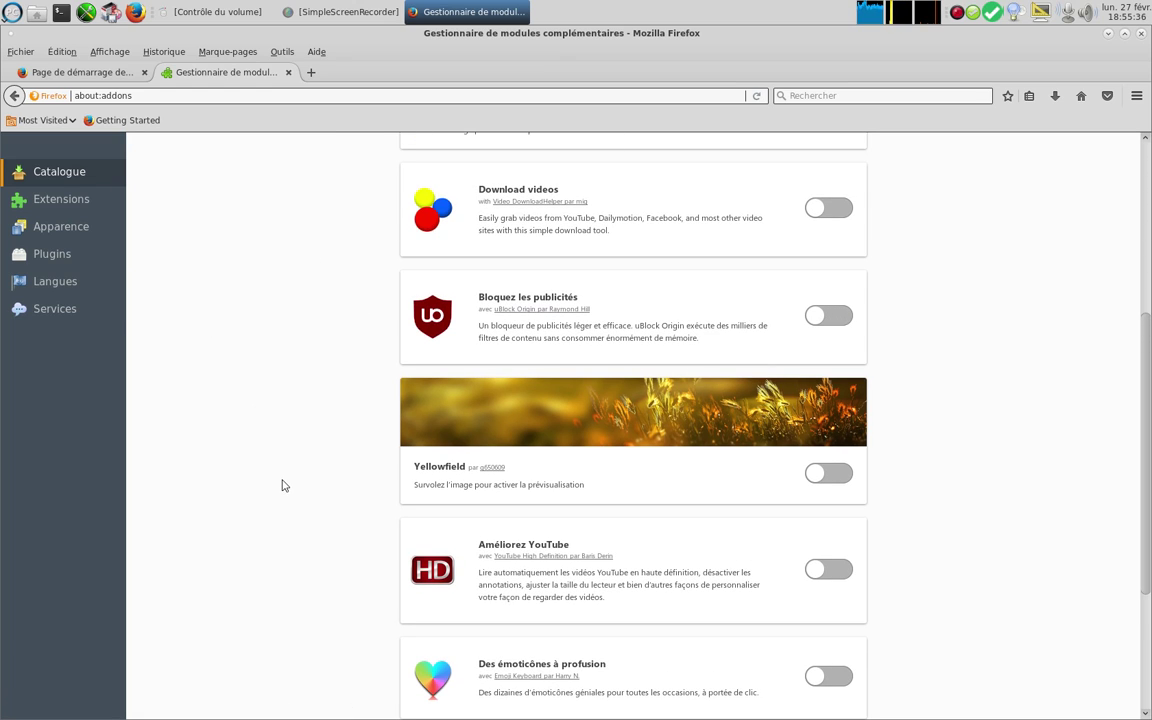
scroll(280, 445, "down", 5)
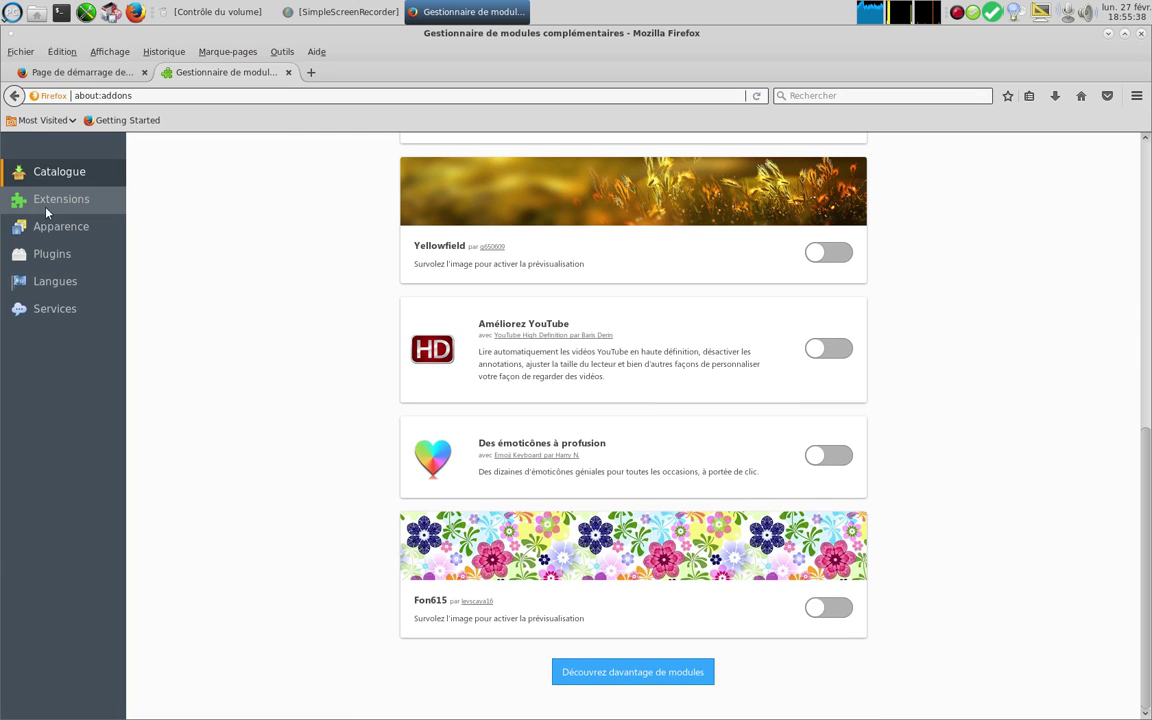
From the Extensions section, search all add-ons for 'ublock'.
left_click(45, 209)
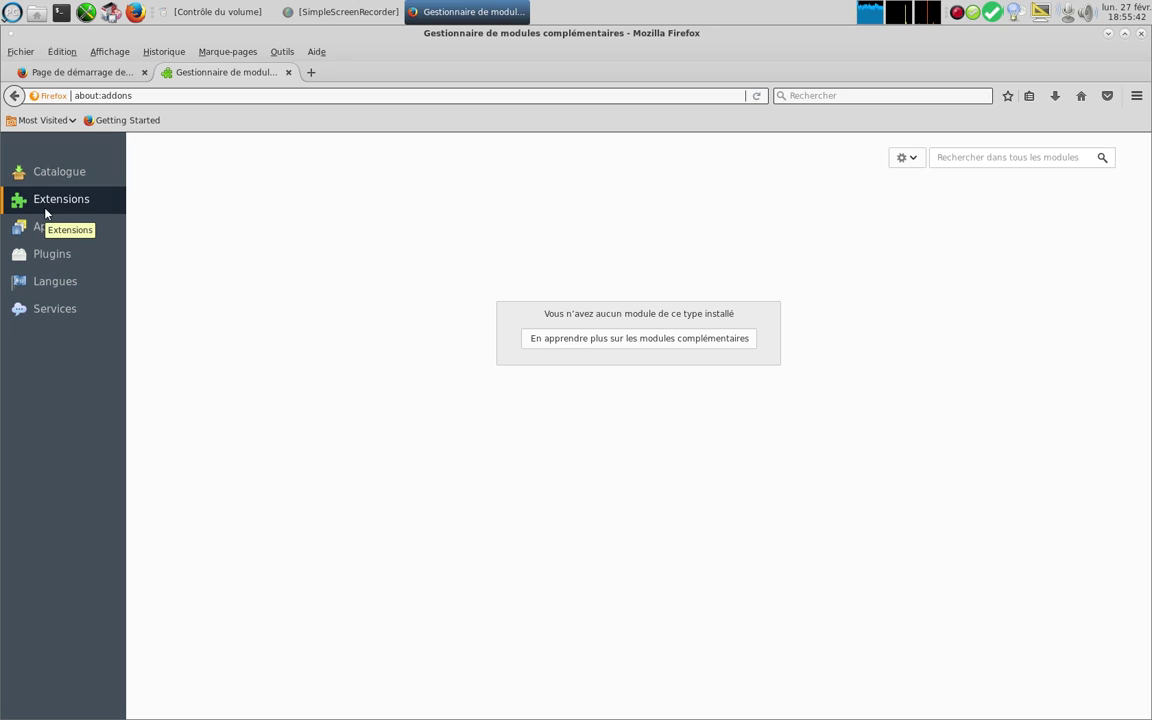
left_click(1029, 159)
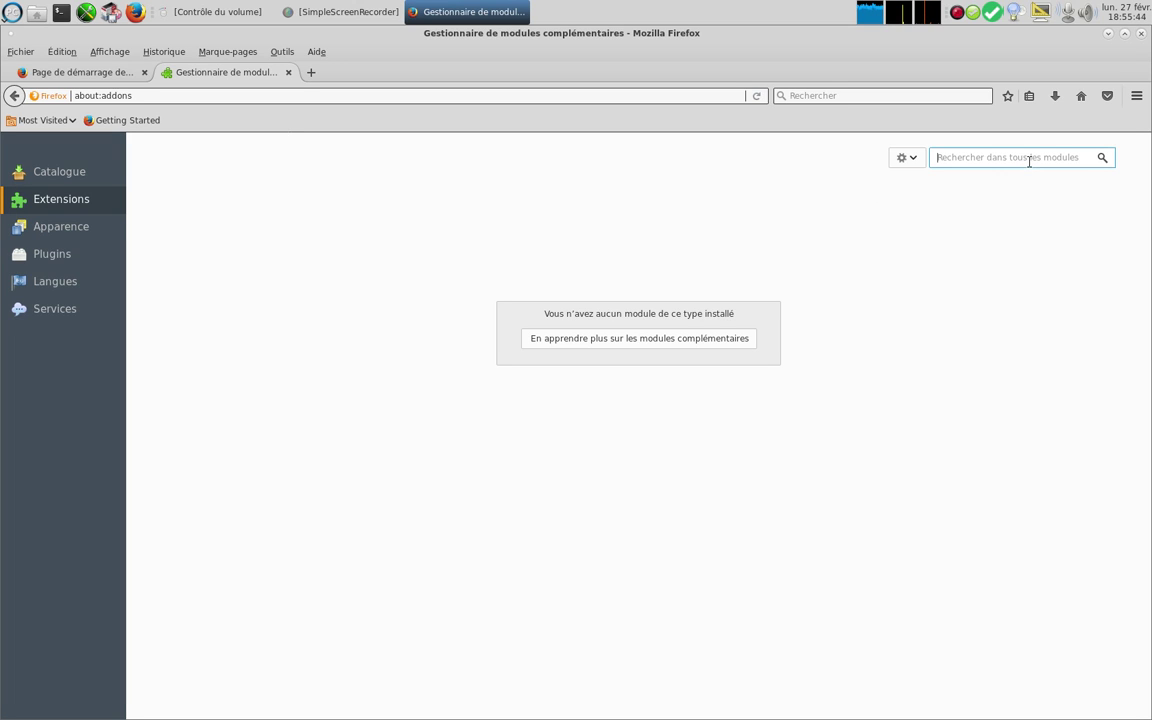
type("u")
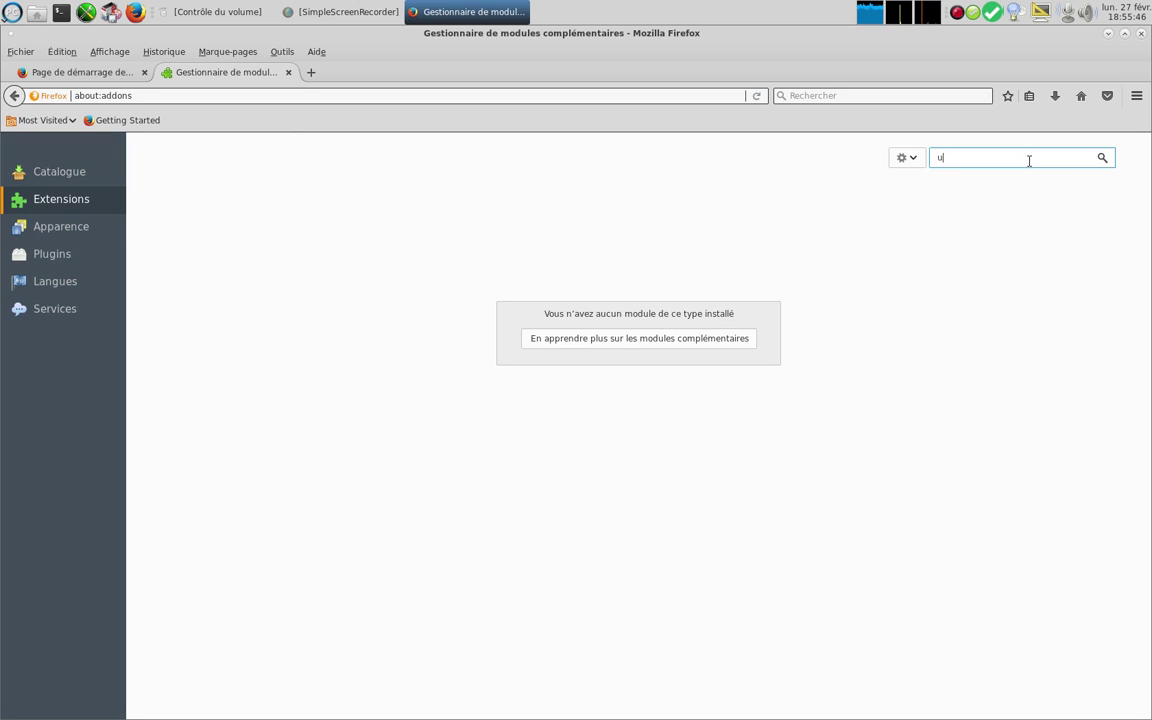
type("block")
key("Return")
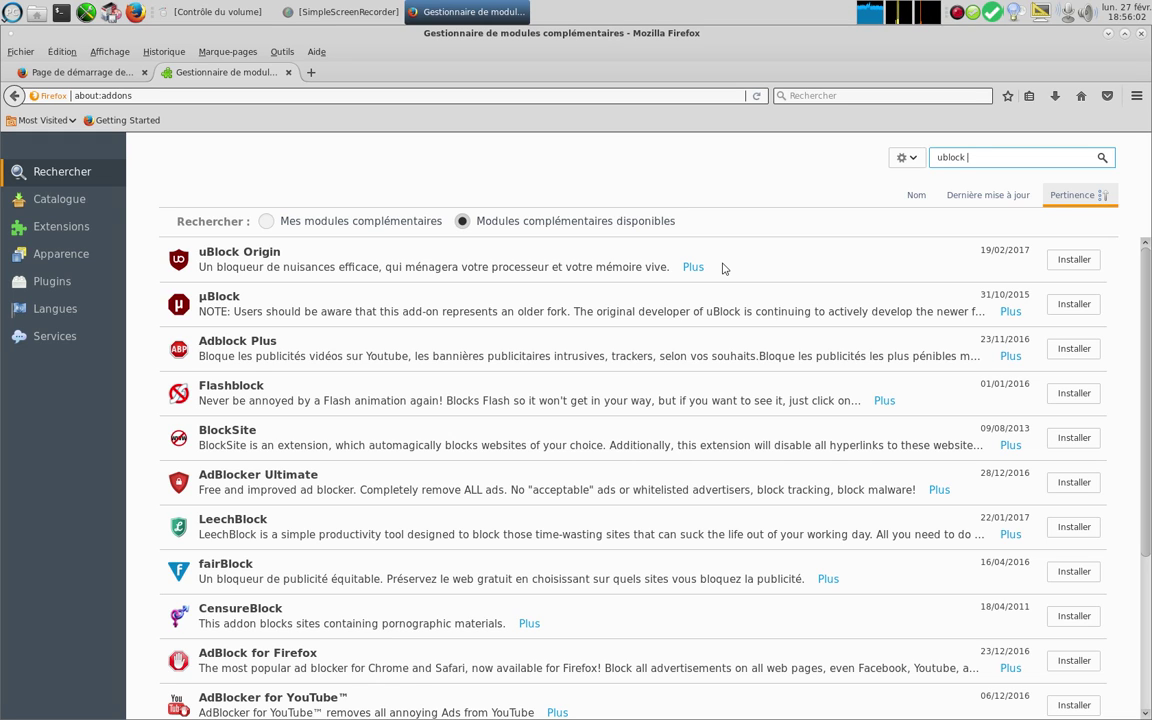
Install uBlock Origin, the top entry in the ublock search results.
scroll(517, 395, "down", 2)
scroll(350, 340, "up", 2)
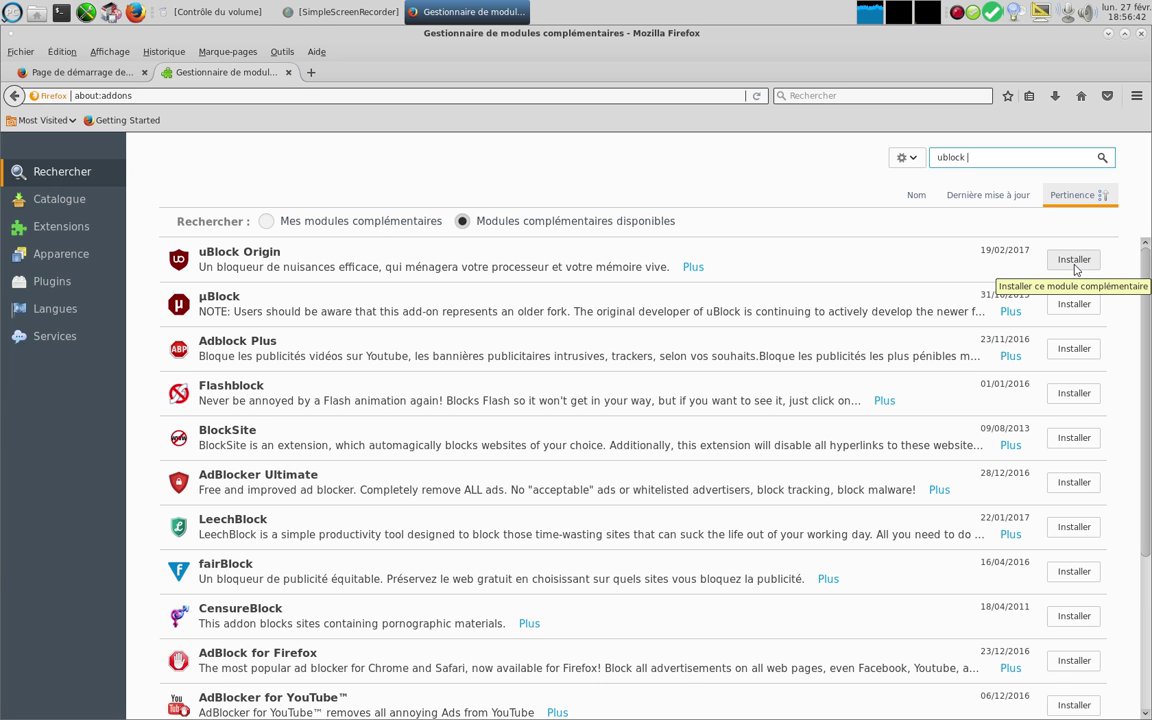
scroll(1066, 442, "down", 3)
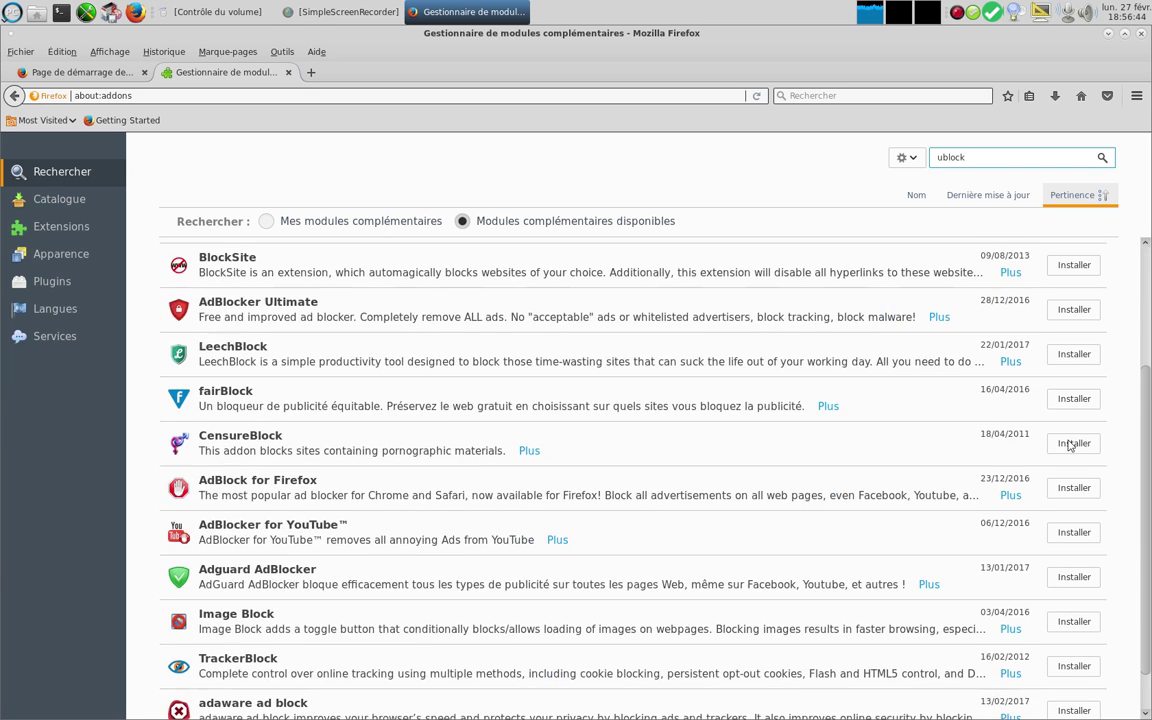
scroll(1057, 442, "down", 1)
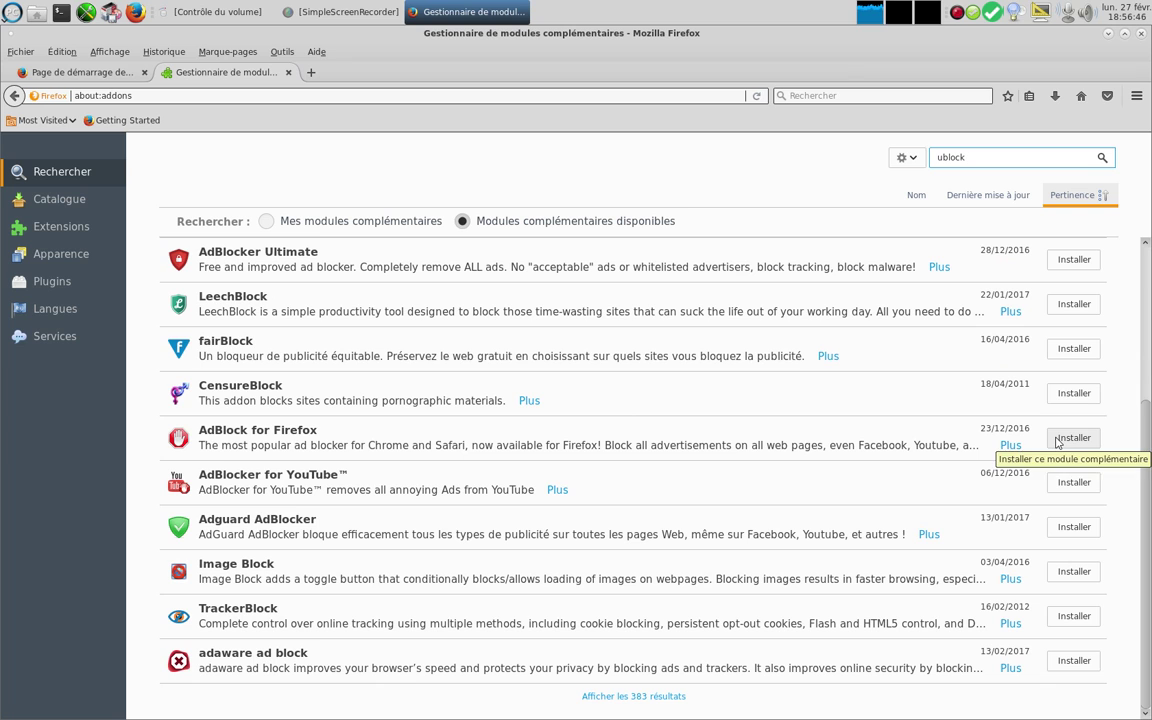
scroll(1075, 340, "up", 4)
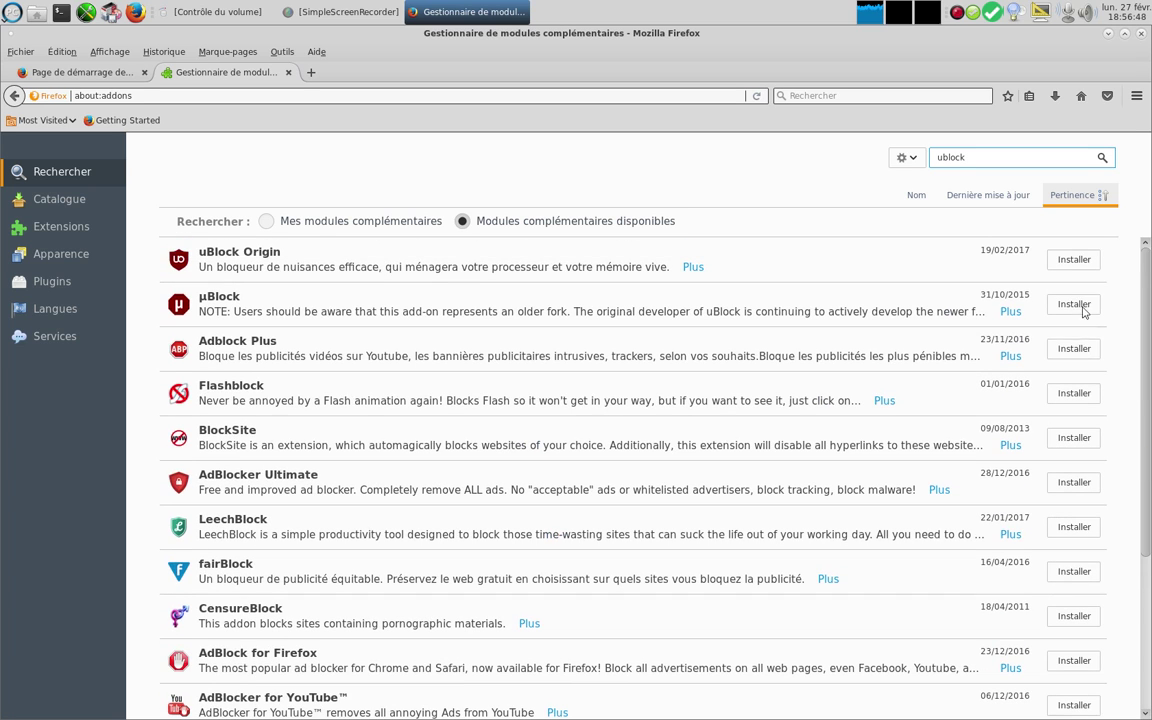
left_click(1068, 262)
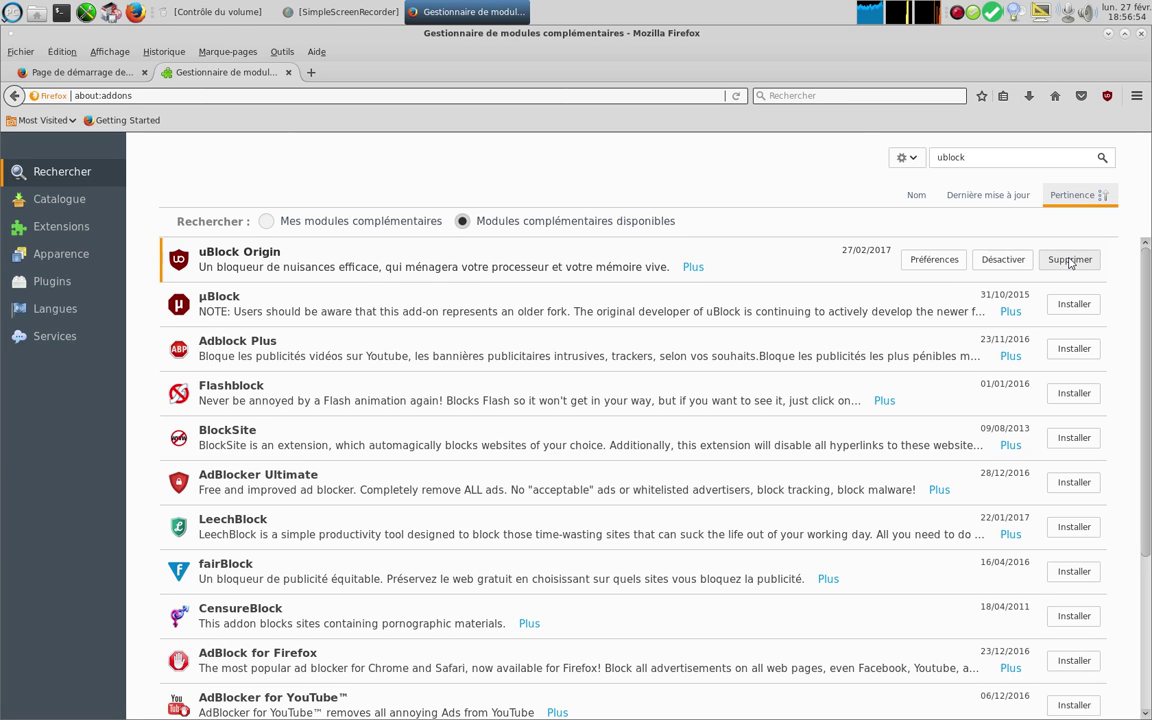
Replace the add-on search term 'ublock' with 'ghostery'.
left_click(1006, 159)
key("BackSpace")
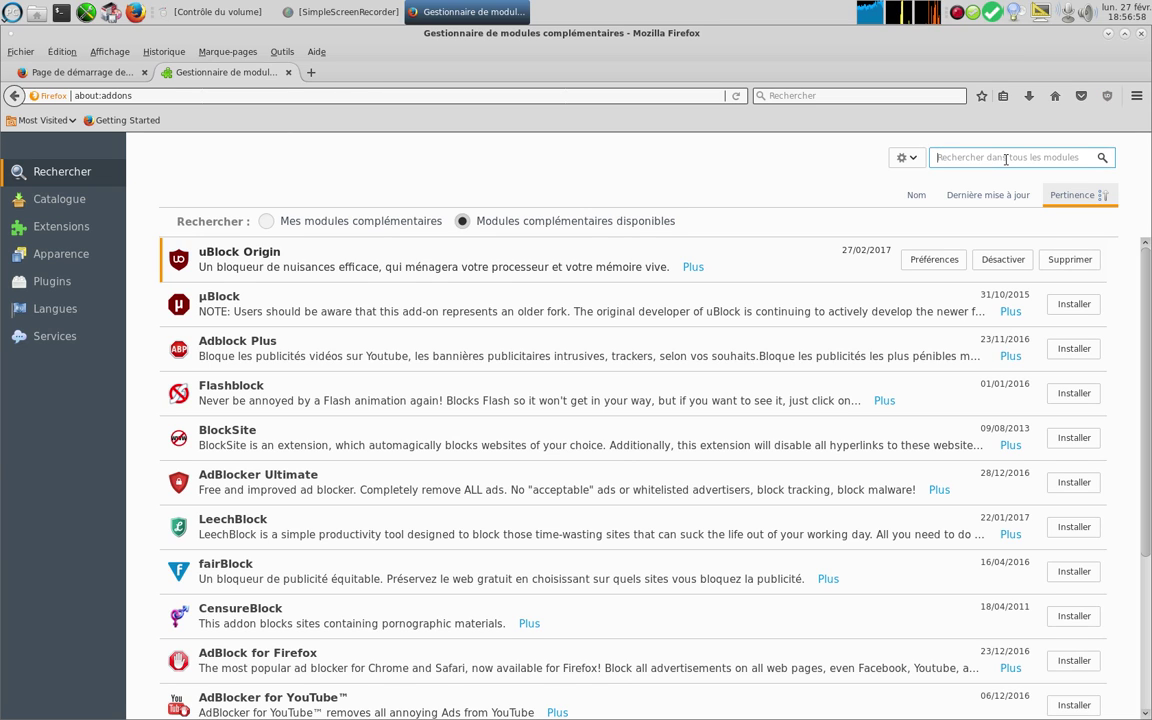
type("ghostery")
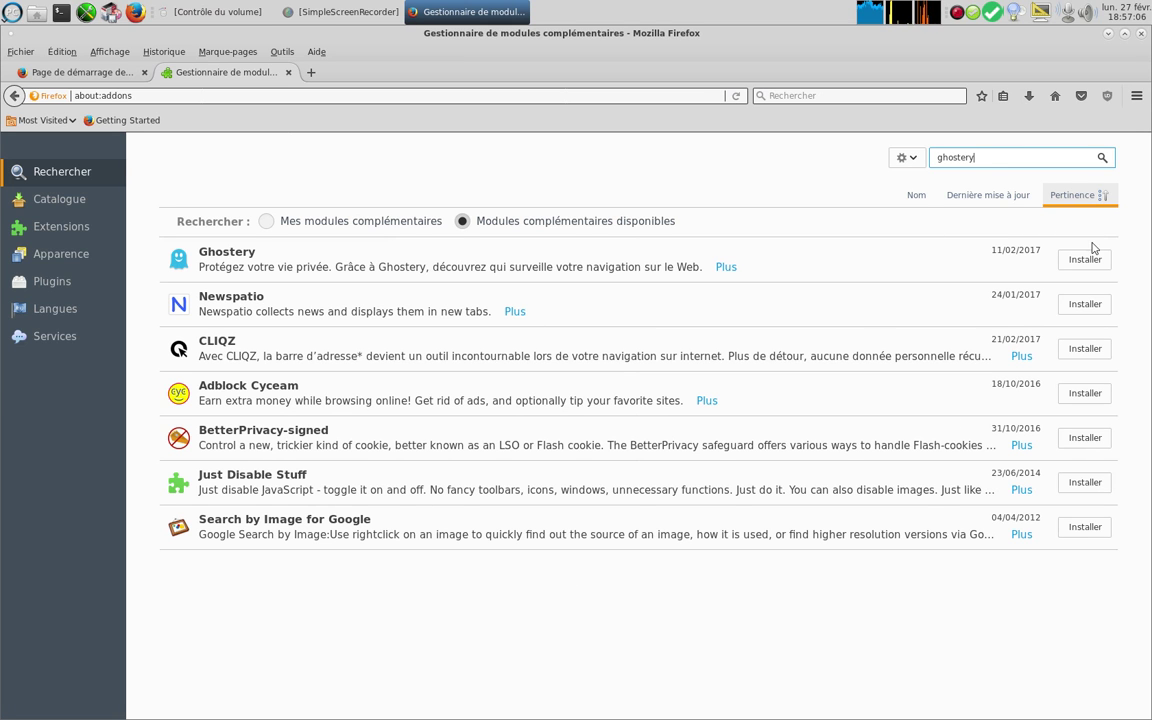
Open Ghostery's detail page and read through its description.
left_click(725, 268)
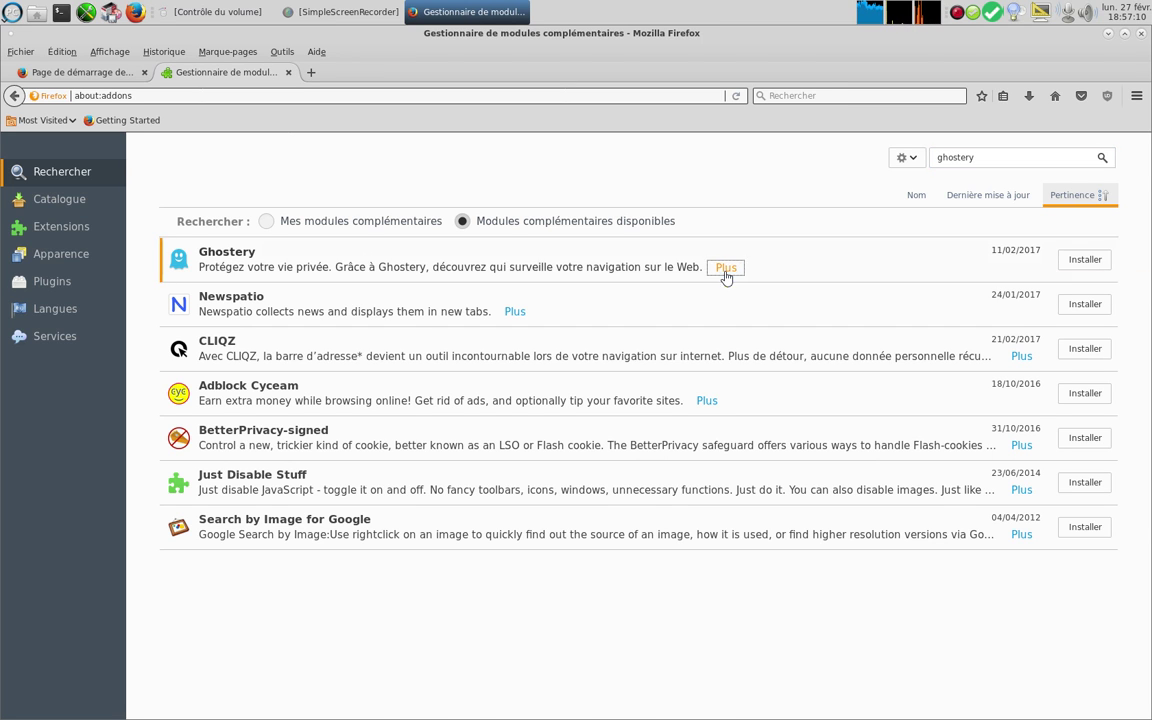
scroll(533, 347, "down", 3)
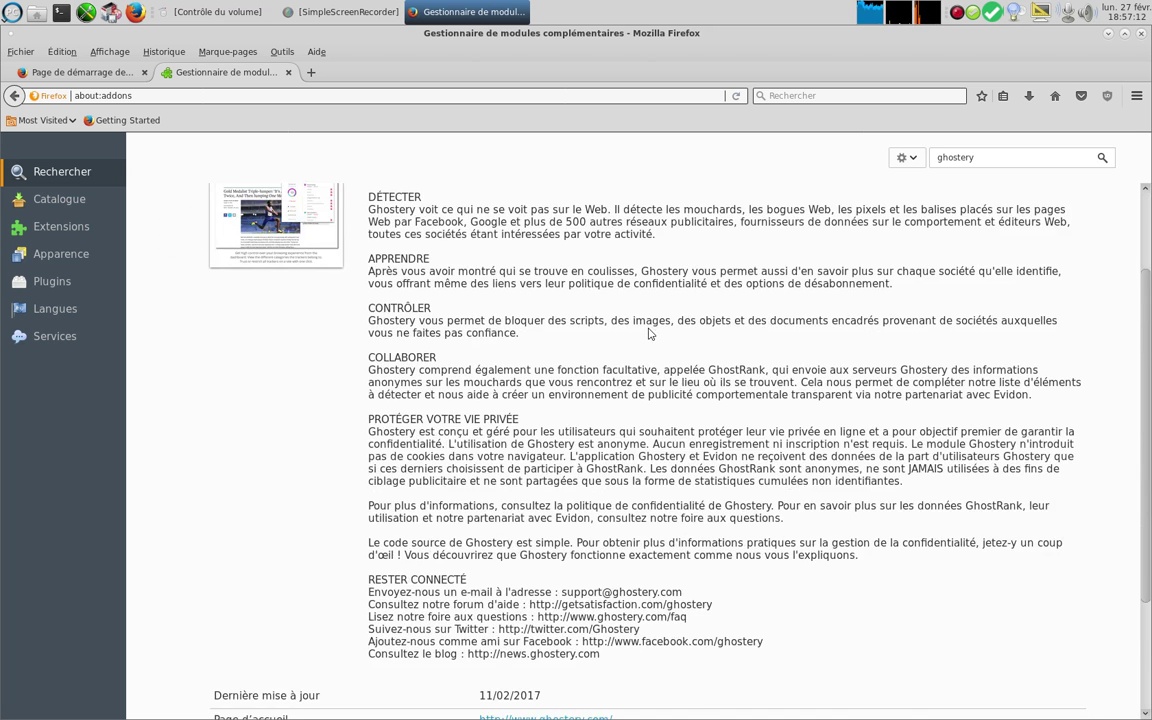
scroll(585, 327, "down", 2)
scroll(585, 327, "up", 3)
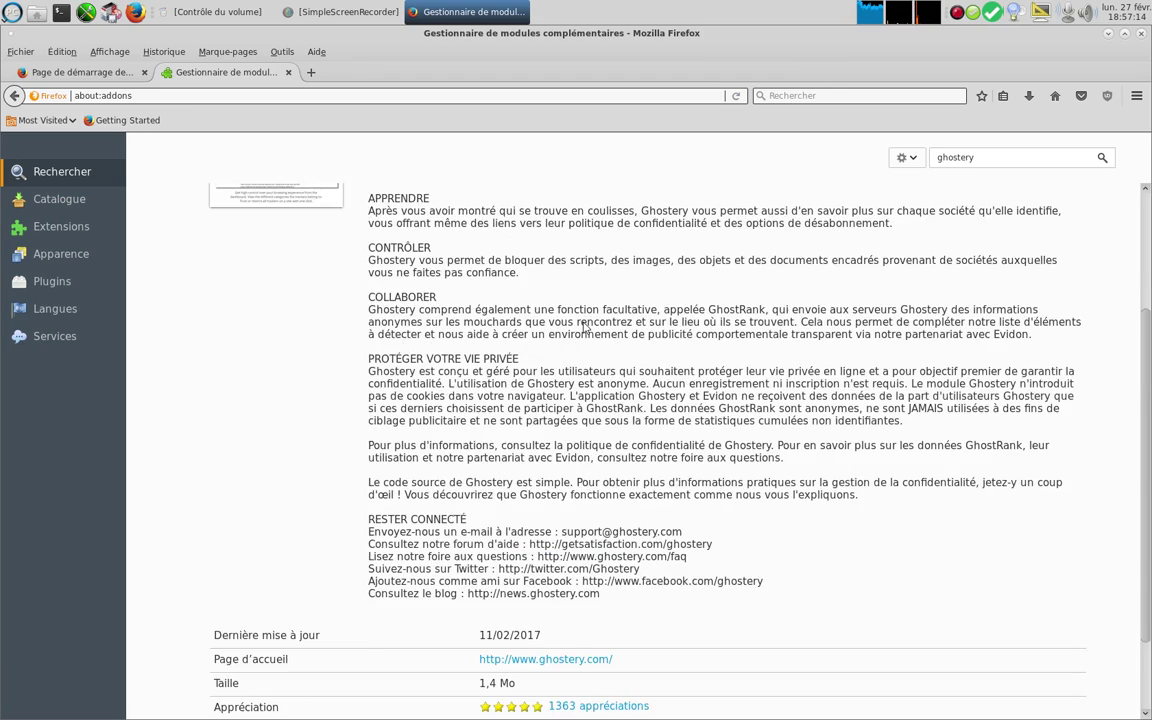
scroll(447, 275, "up", 2)
scroll(461, 294, "down", 2)
scroll(461, 294, "down", 3)
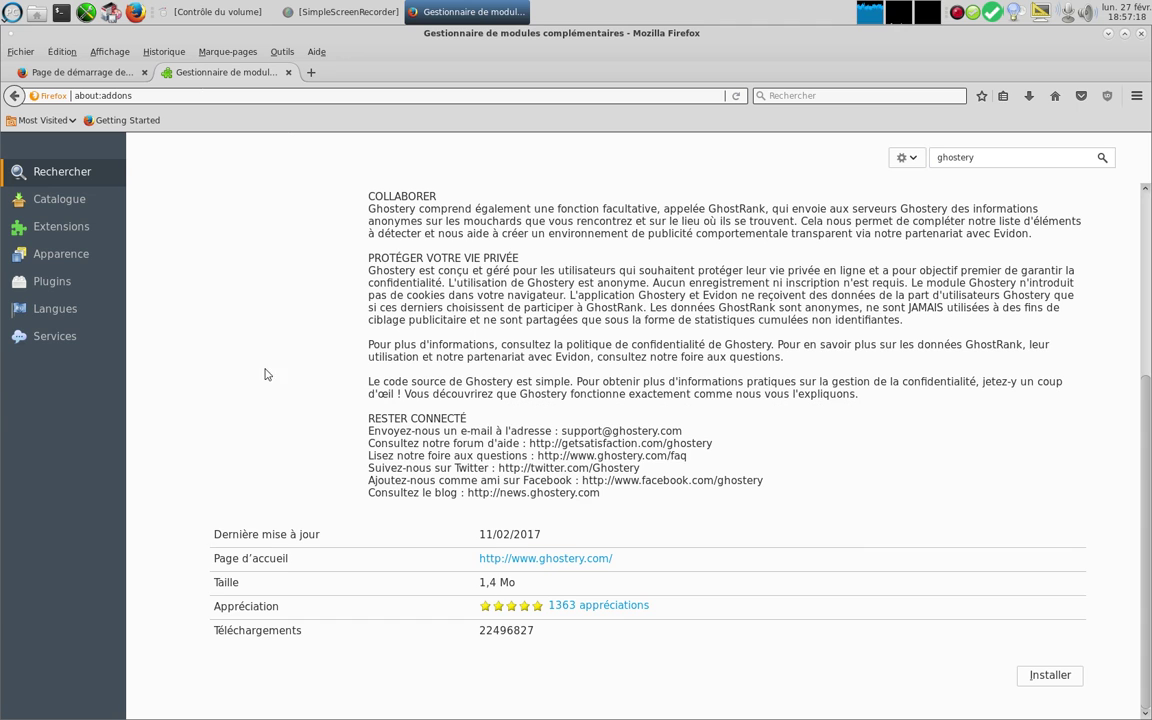
scroll(263, 390, "up", 3)
scroll(260, 376, "down", 3)
left_click(611, 607)
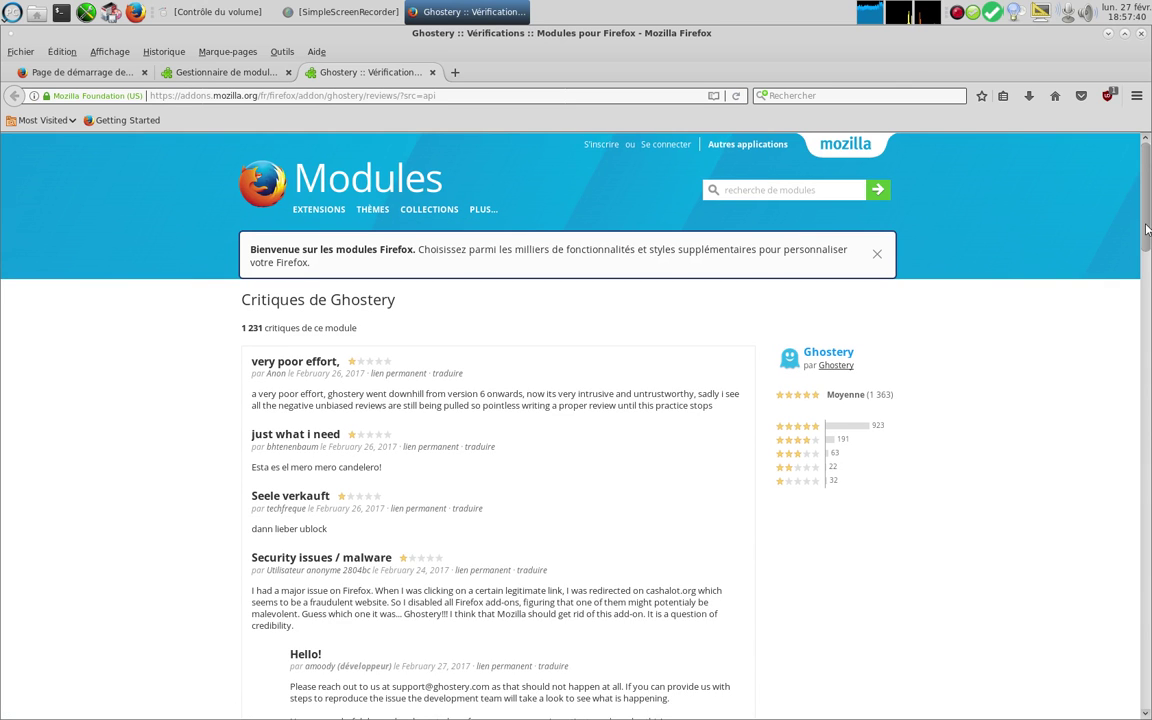
left_click_drag(1143, 243, 1143, 265)
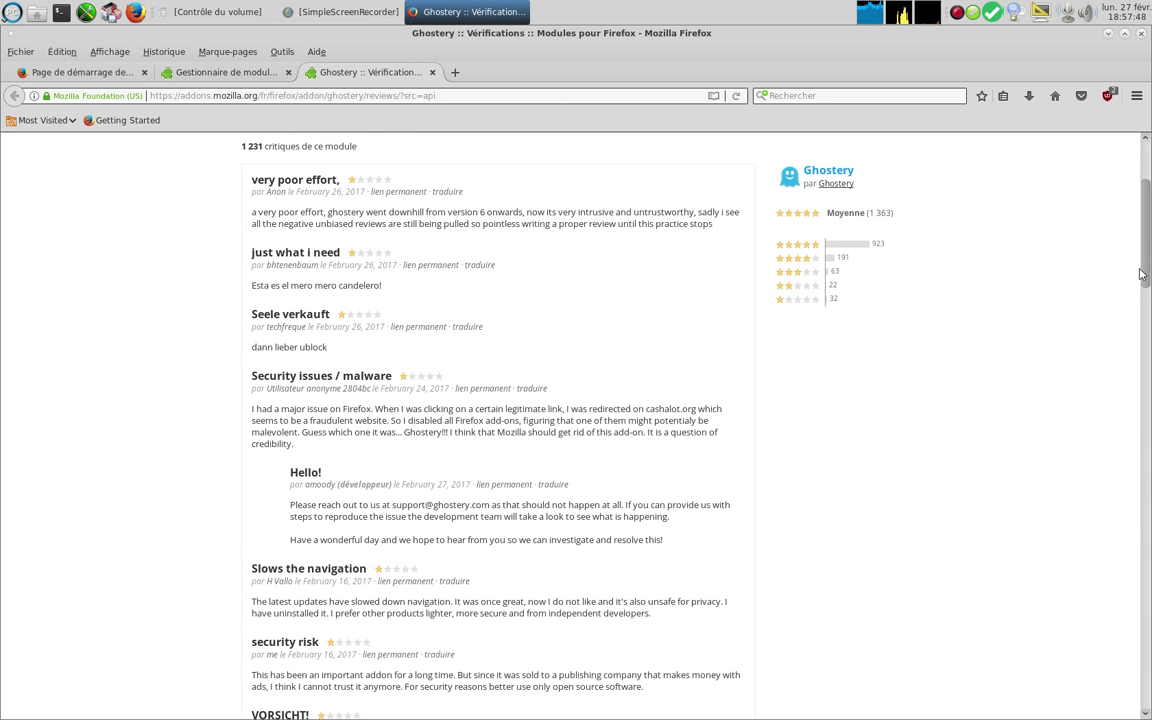
mouse_move(1140, 272)
left_mouse_down()
mouse_move(1128, 375)
mouse_move(1118, 323)
mouse_move(1135, 472)
mouse_move(1136, 426)
left_mouse_up()
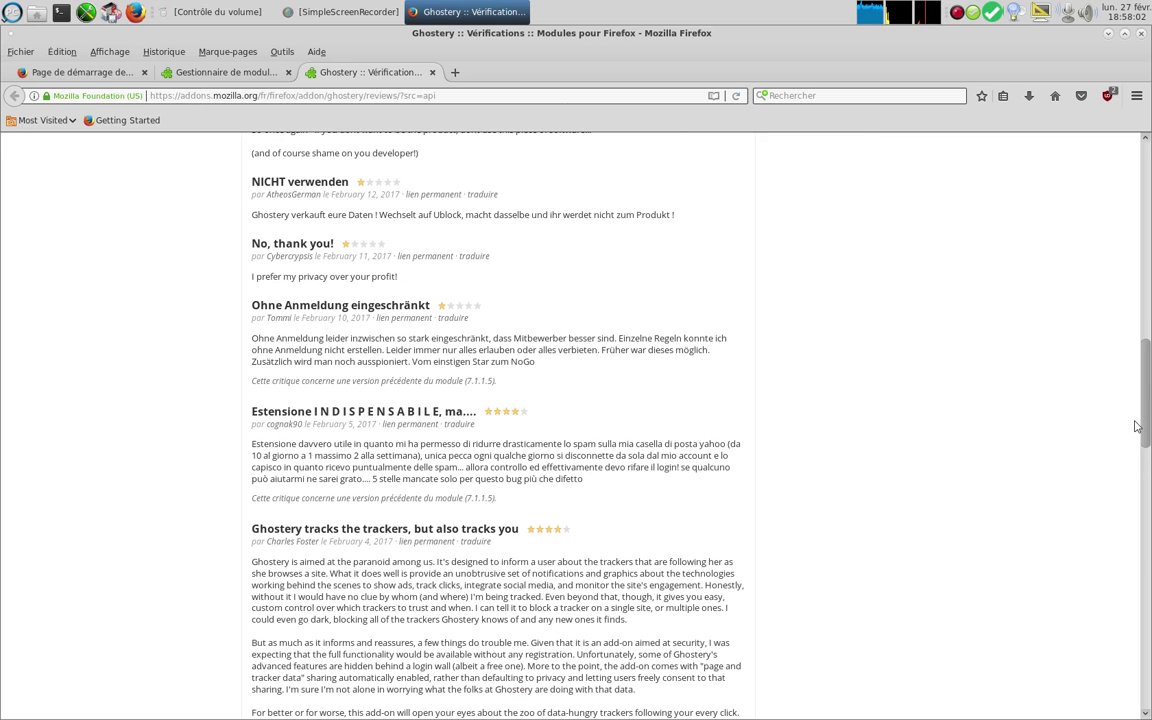
left_click_drag(1135, 426, 1096, 187)
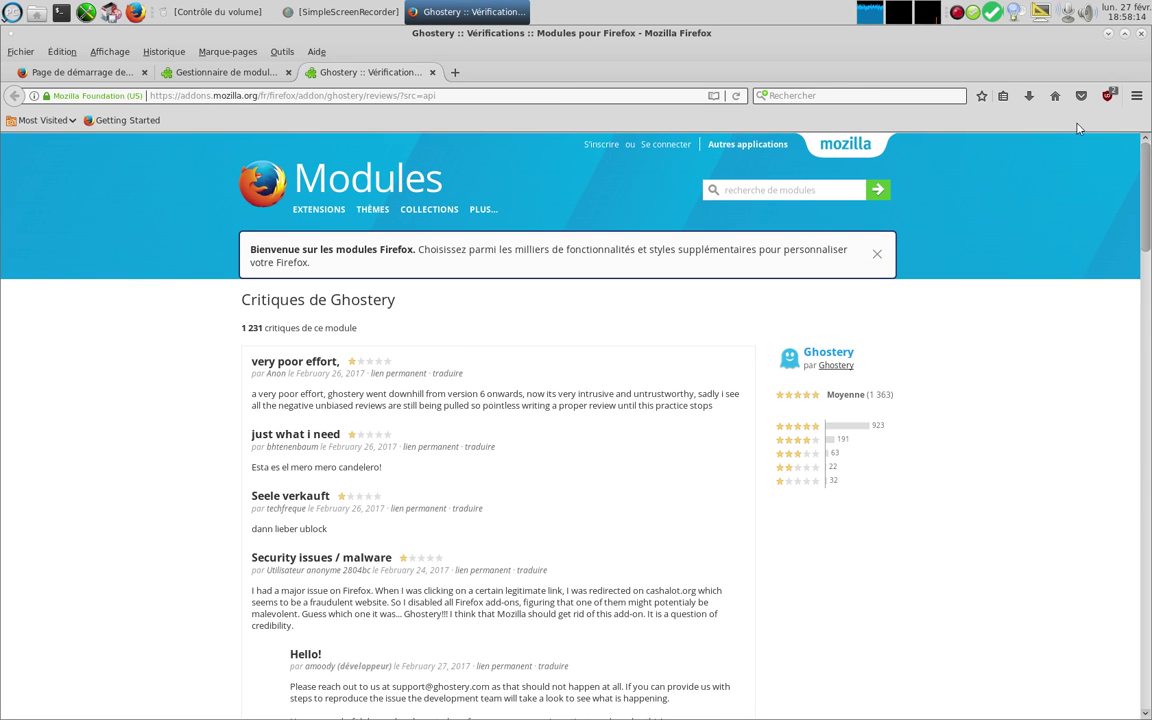
left_click(432, 73)
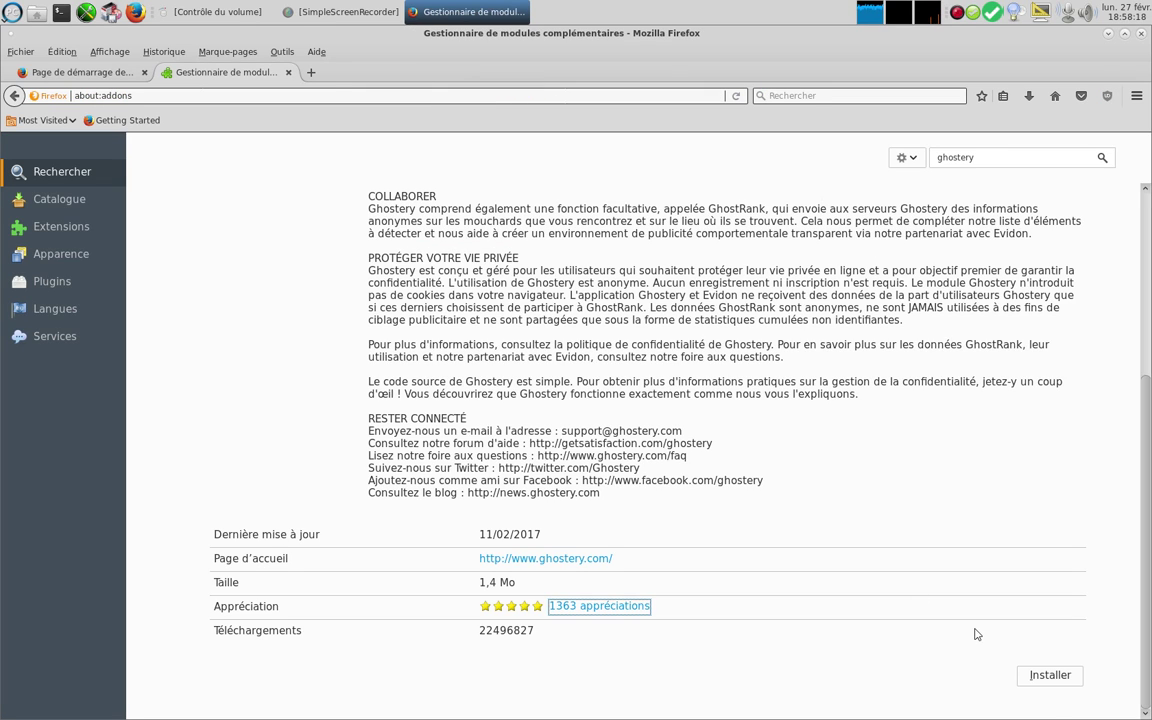
Install Ghostery from the bottom of its detail page.
left_click(1050, 677)
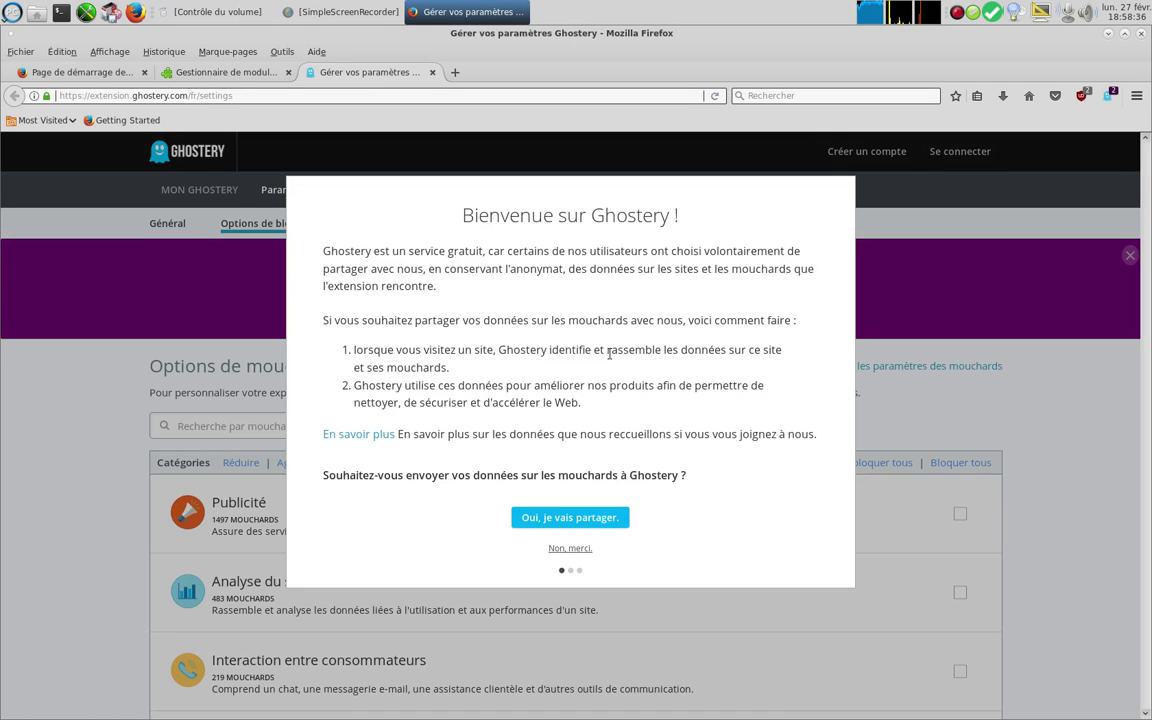
Decline both Ghostery data-sharing prompts and skip account creation with 'Peut-être plus tard. Commençons'.
left_click(574, 549)
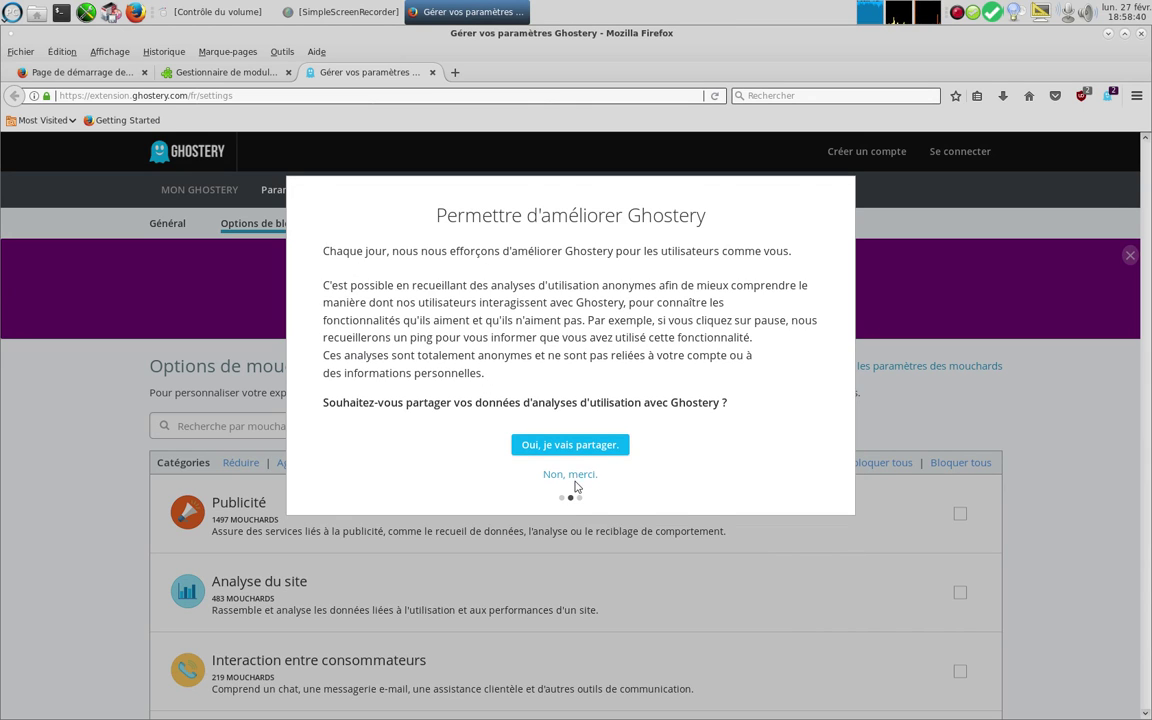
left_click(574, 476)
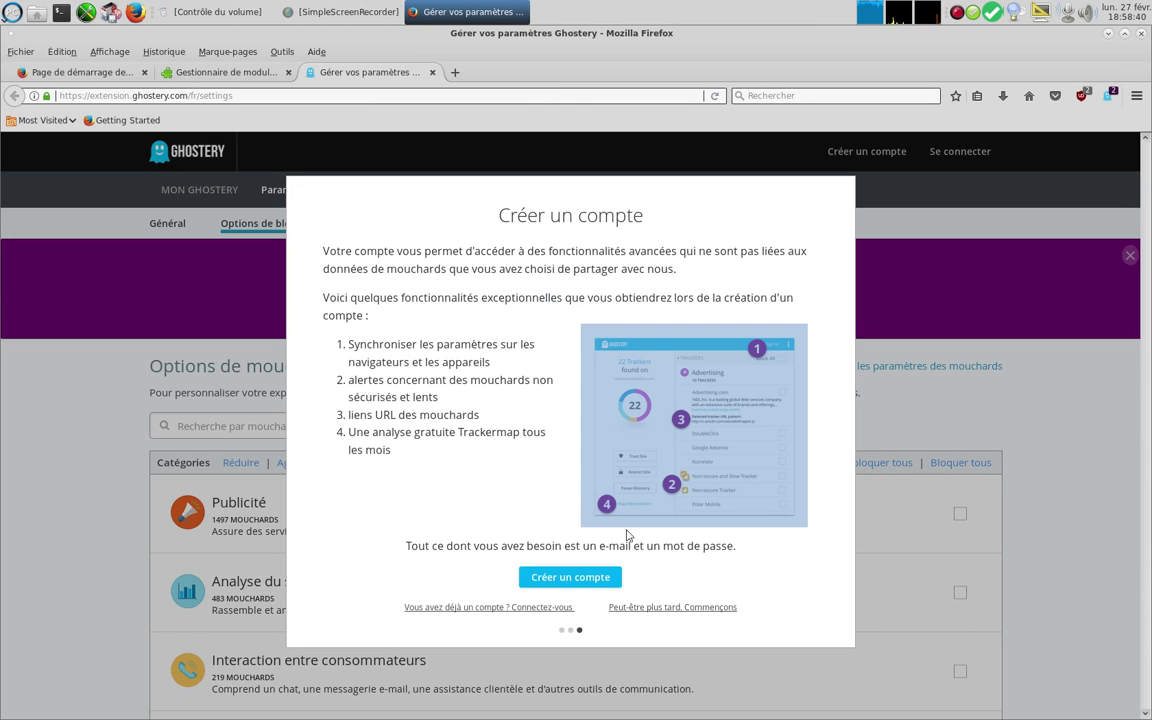
left_click(667, 612)
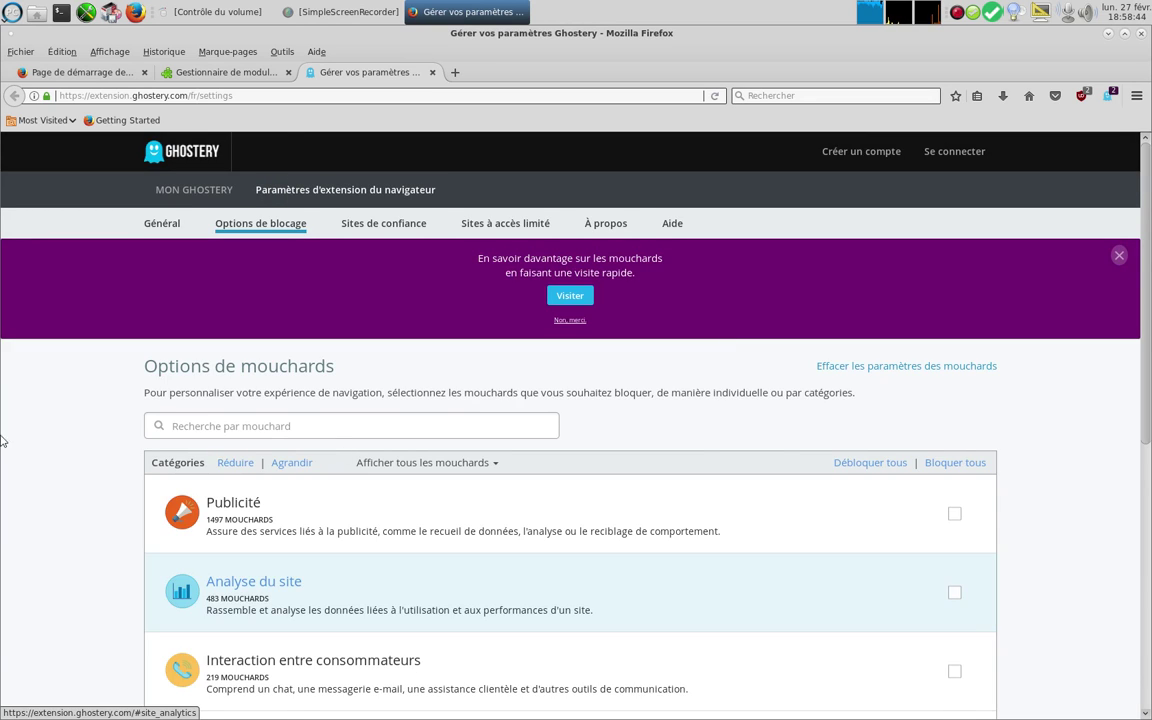
In Options de blocage, expand the Médias sociaux category and scroll through its trackers.
scroll(46, 527, "down", 2)
scroll(46, 527, "down", 2)
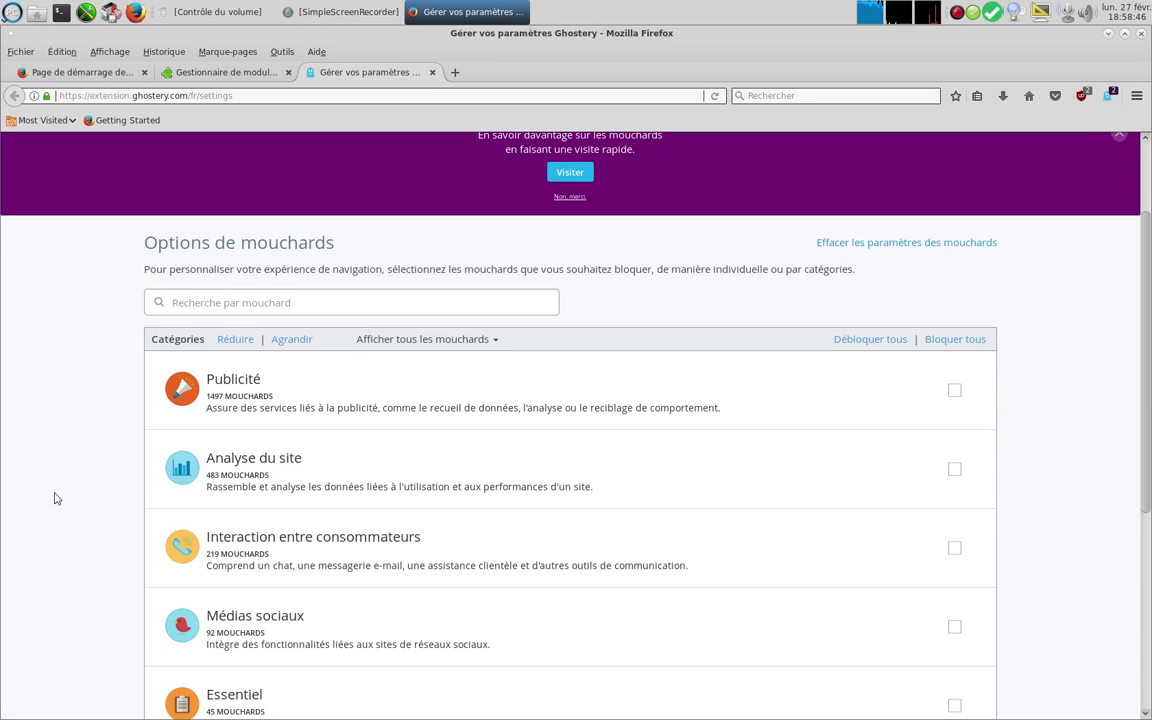
scroll(56, 498, "down", 2)
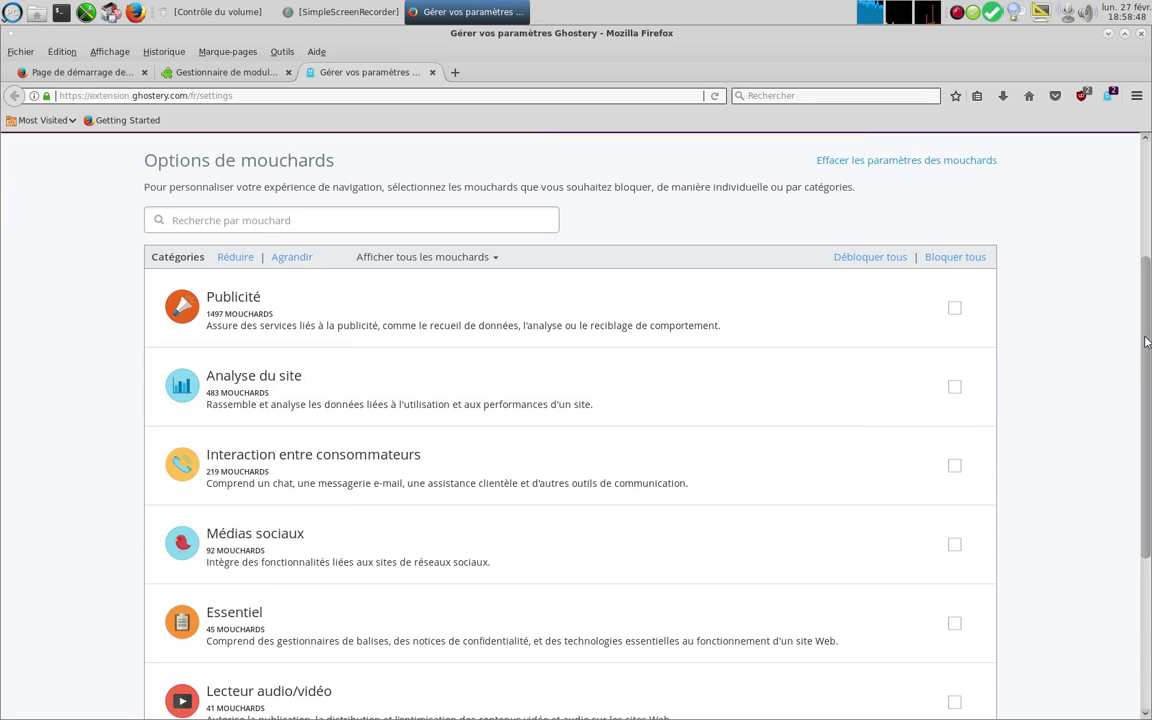
scroll(1149, 522, "down", 2)
left_click_drag(1149, 522, 1149, 668)
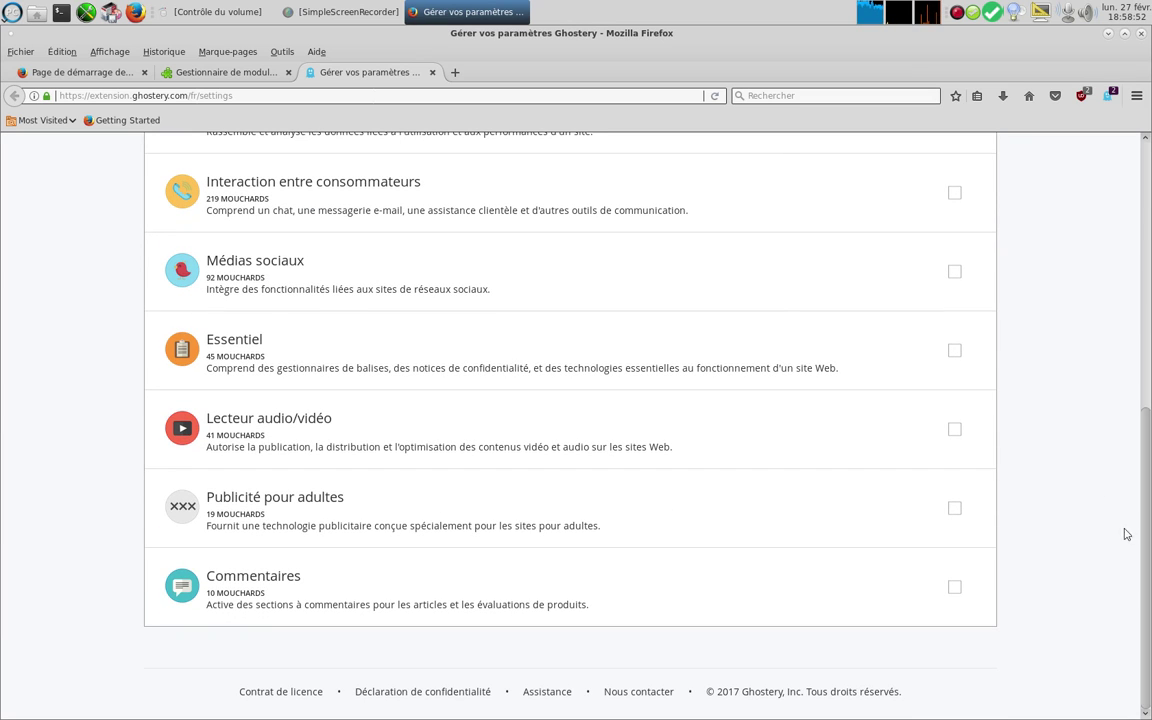
scroll(1080, 430, "up", 2)
scroll(1075, 404, "up", 3)
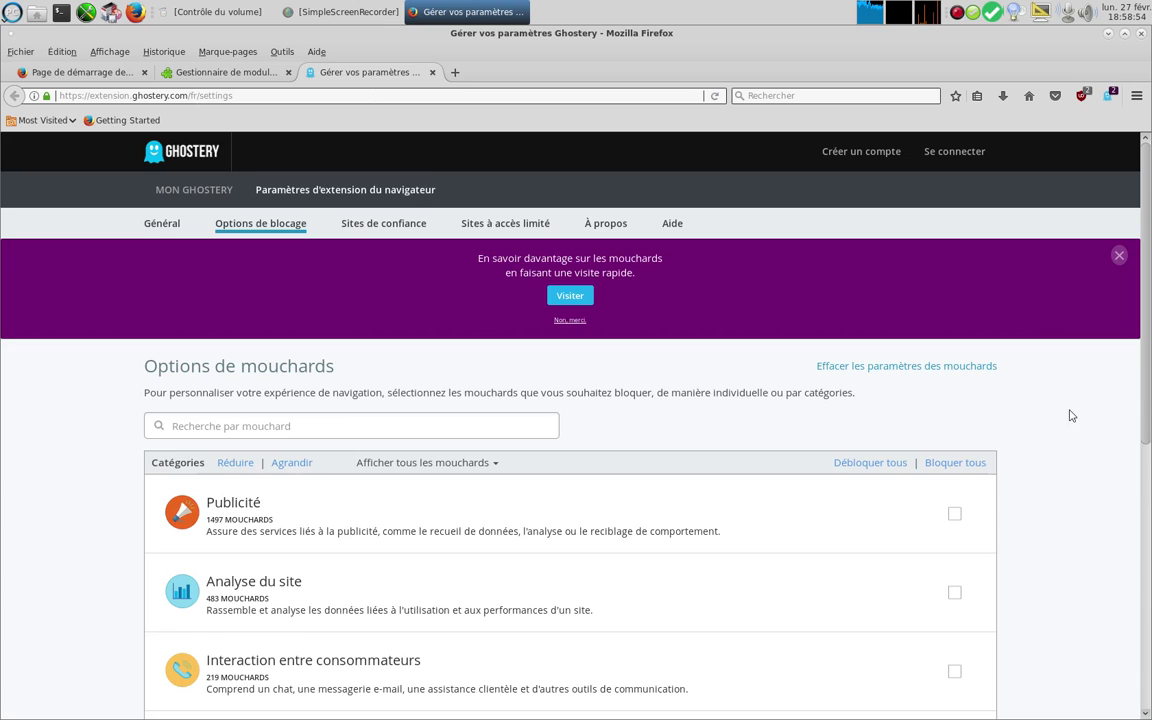
scroll(1070, 427, "down", 2)
scroll(1070, 427, "down", 3)
scroll(1070, 427, "up", 2)
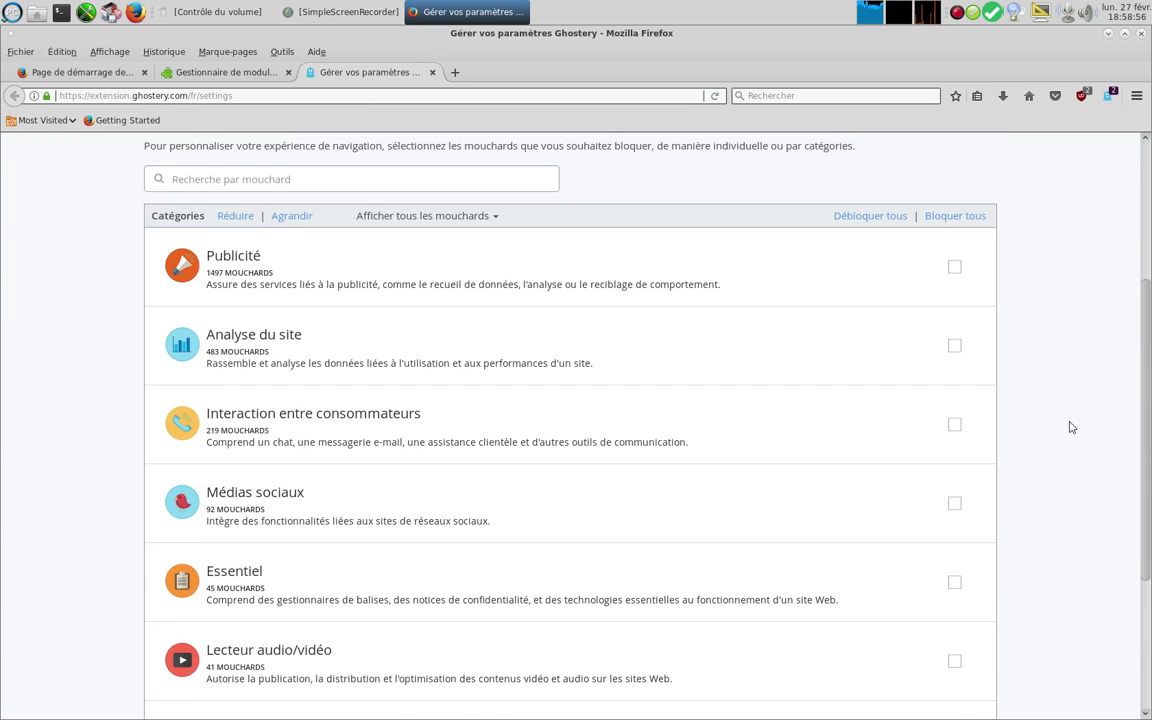
scroll(1070, 427, "down", 2)
scroll(1068, 427, "up", 4)
scroll(1068, 427, "down", 4)
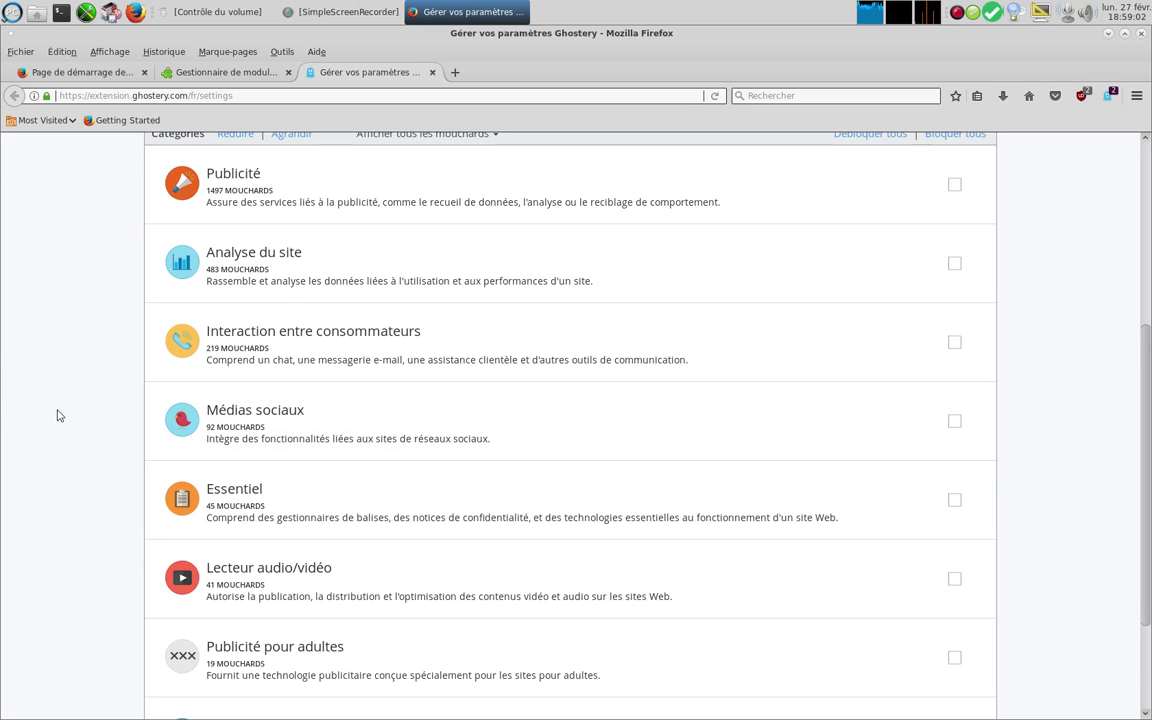
left_click(255, 412)
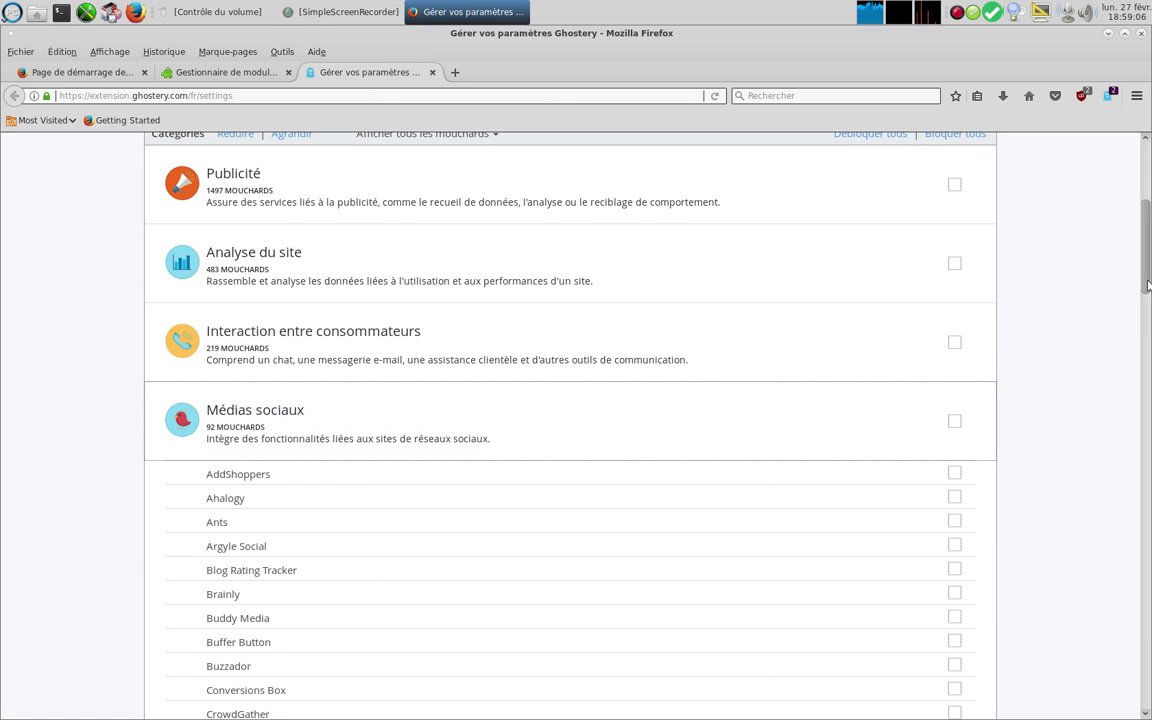
left_click_drag(1147, 288, 1142, 392)
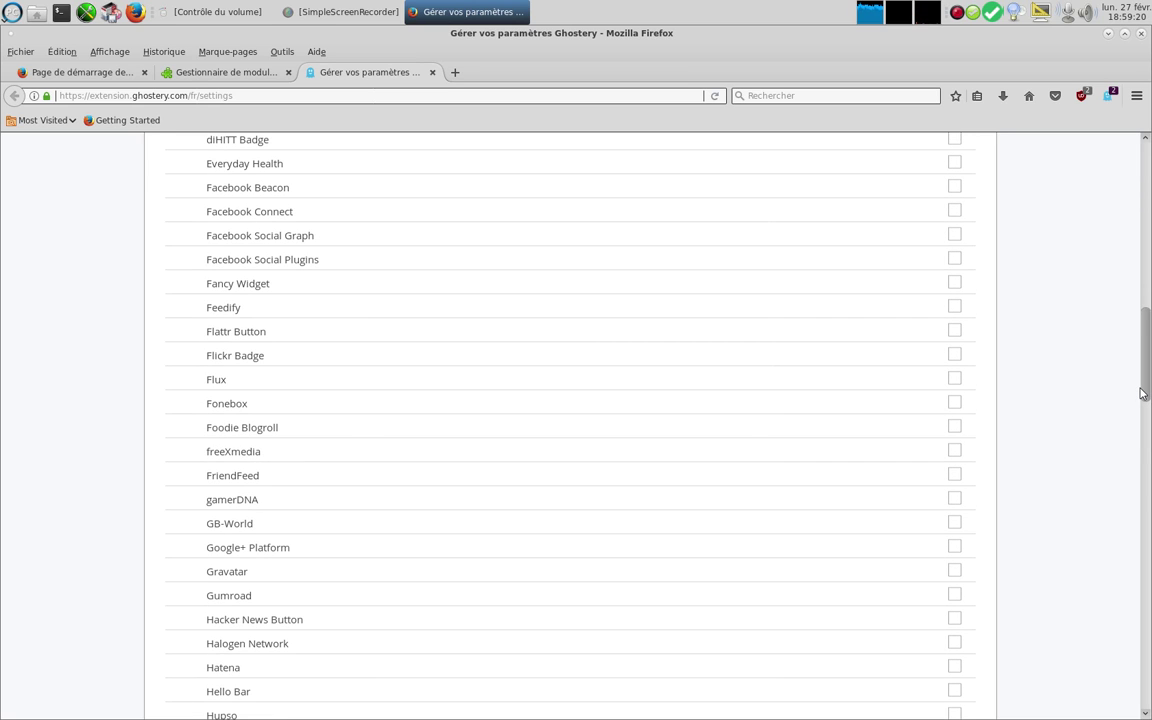
left_click_drag(1142, 392, 1144, 363)
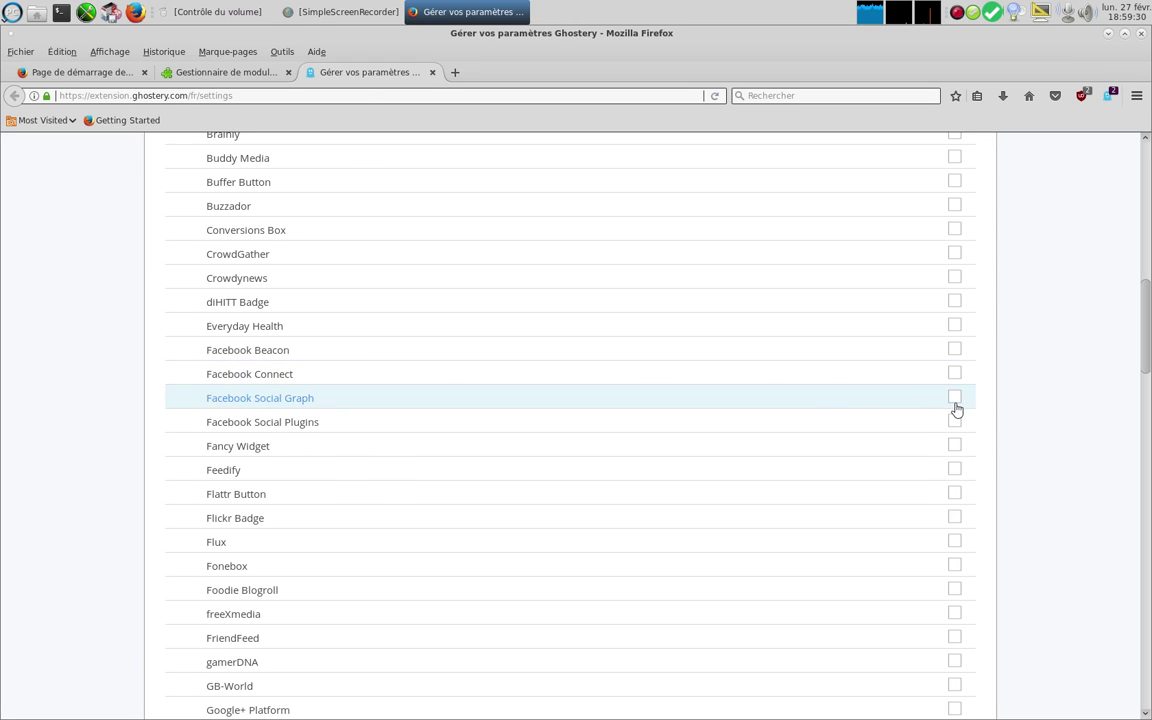
left_click_drag(1146, 371, 1143, 469)
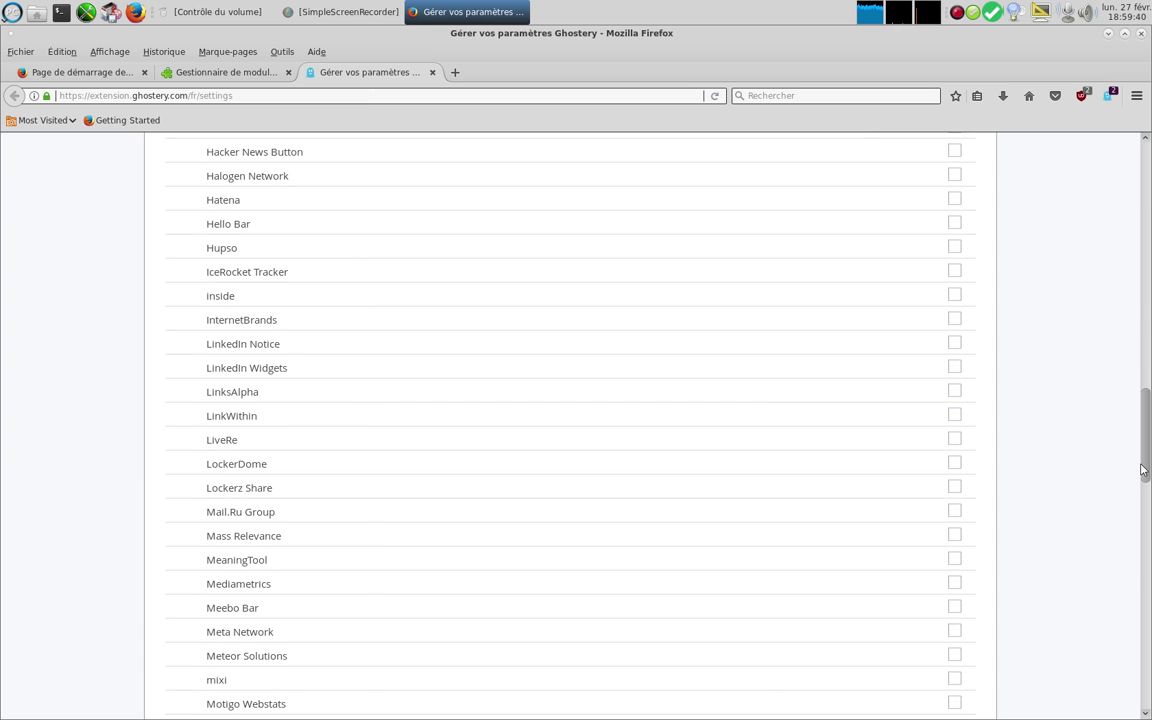
left_click_drag(1143, 469, 1145, 473)
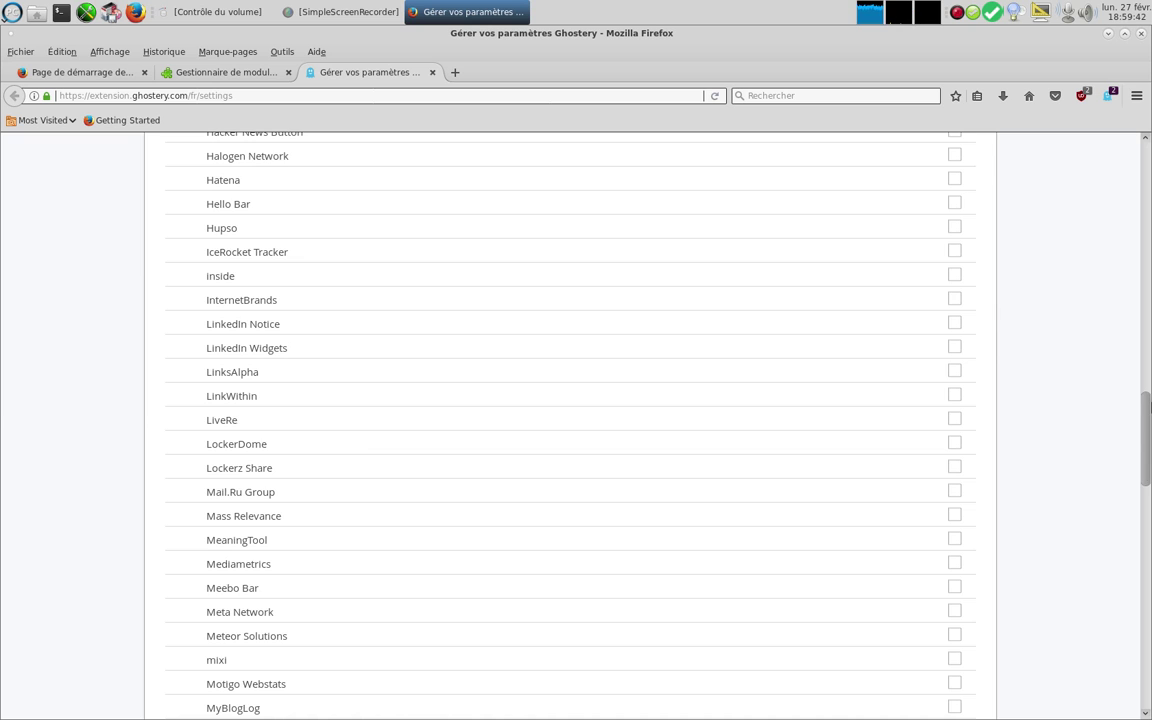
left_click_drag(1148, 405, 1146, 150)
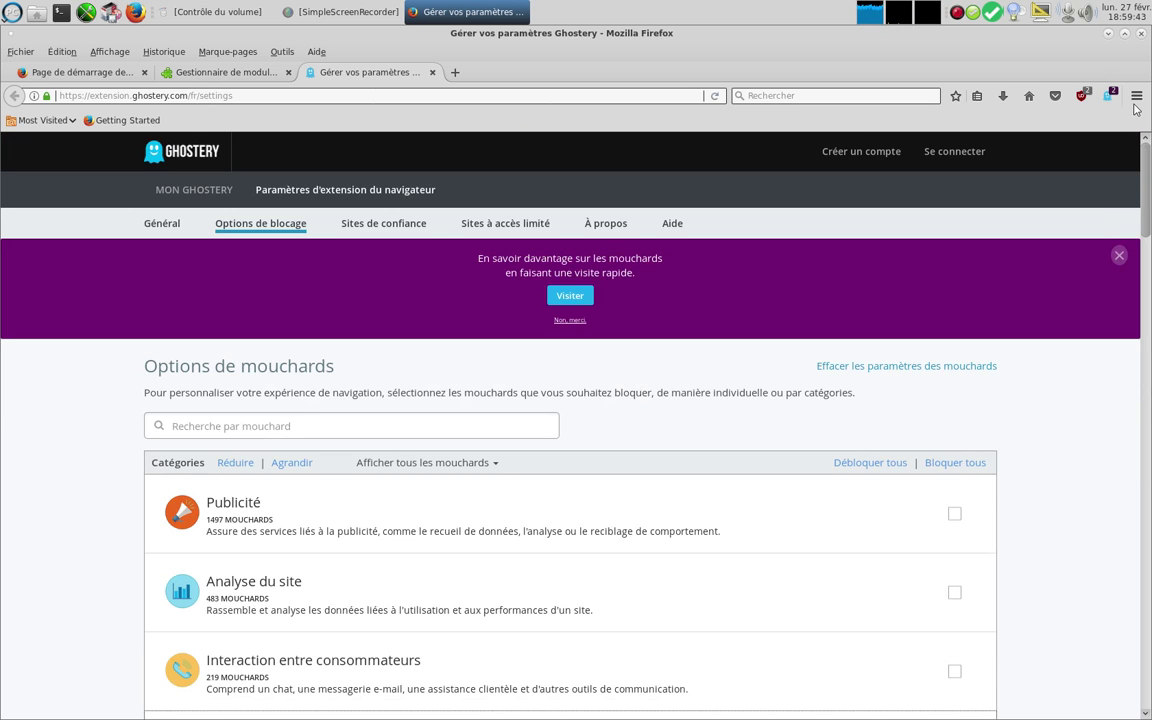
Set Ghostery to block trackers in every category.
left_click(957, 463)
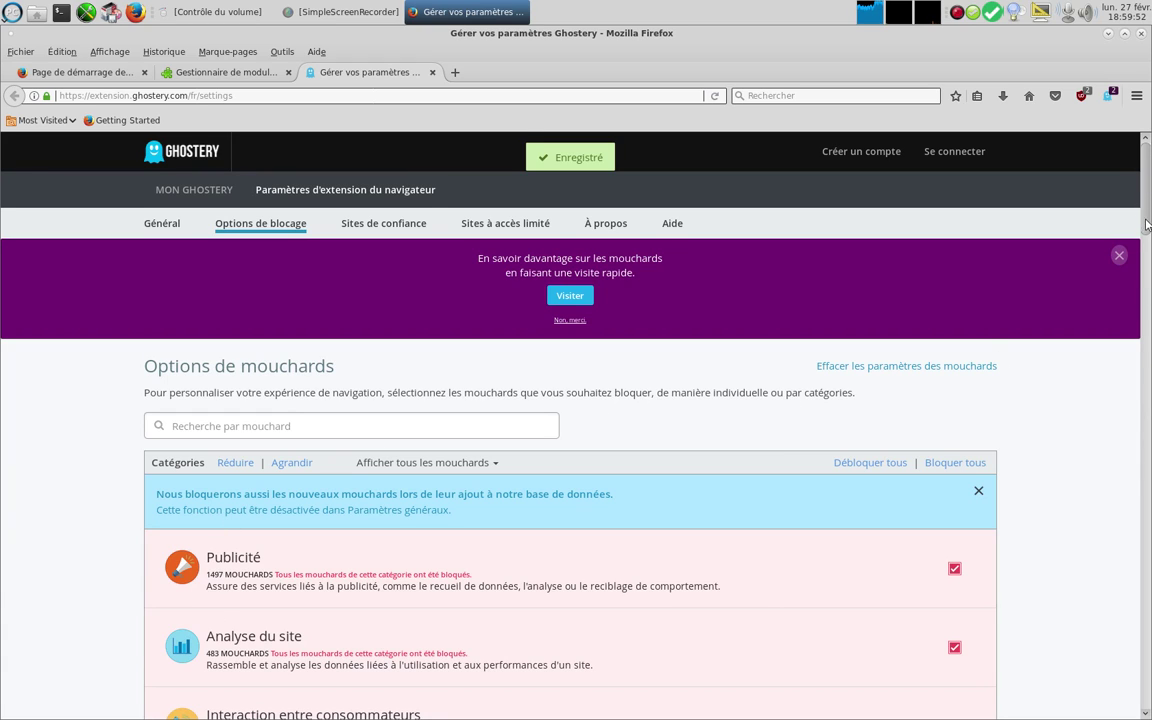
scroll(567, 329, "down", 3)
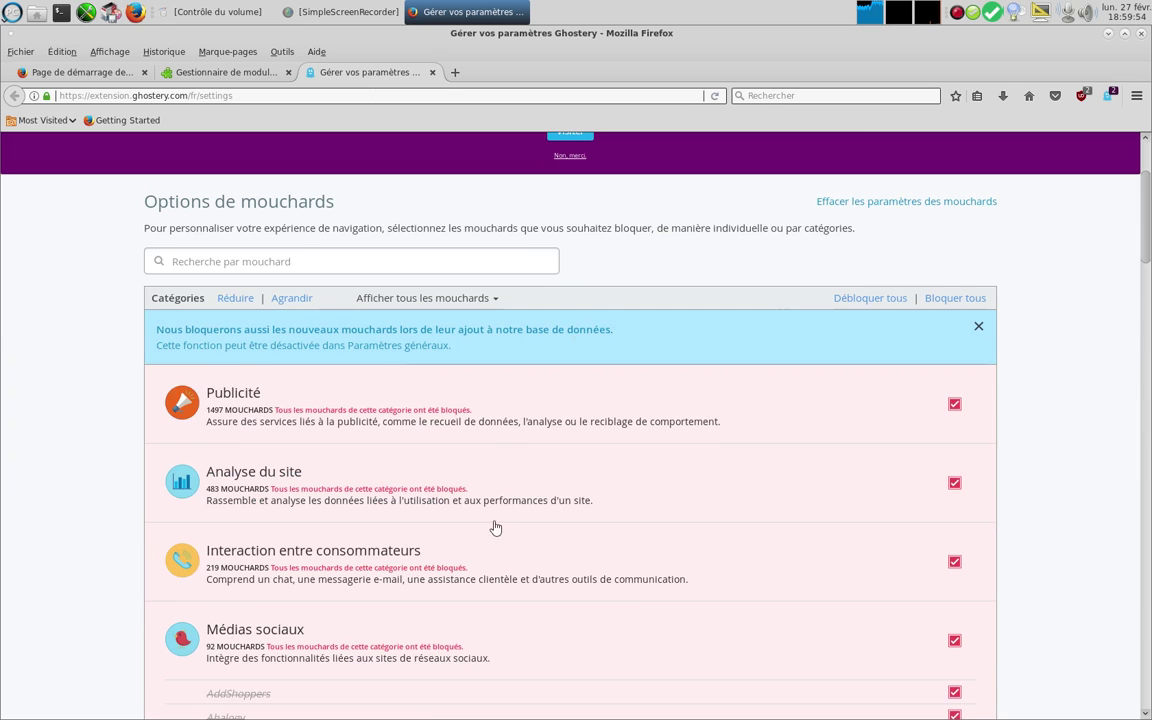
scroll(495, 527, "down", 3)
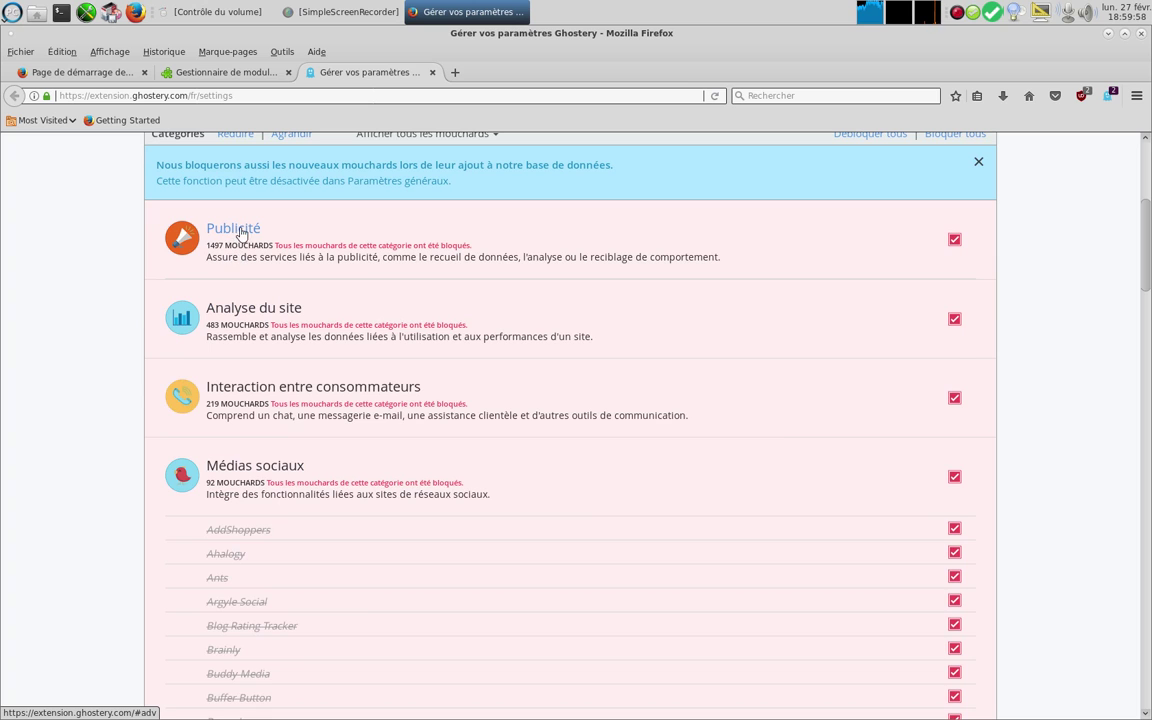
Expand the Publicité category and scroll its list of blocked trackers, such as 12Mnkys and 163.
left_click(228, 230)
scroll(476, 507, "down", 2)
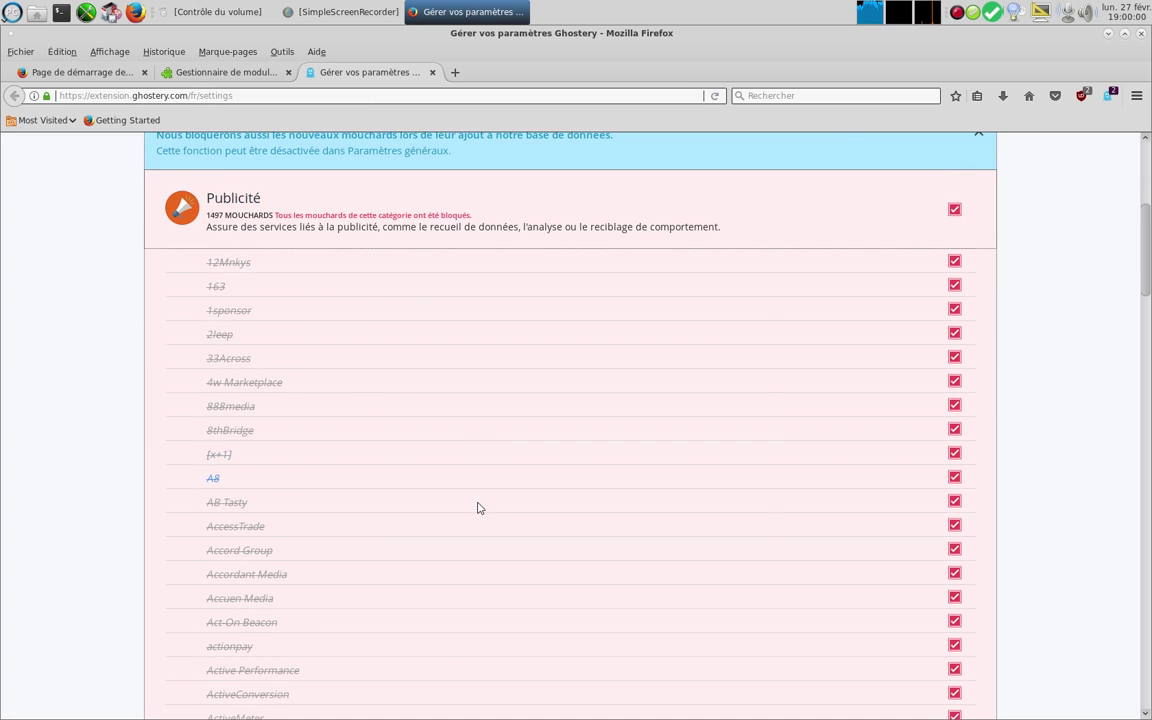
scroll(507, 447, "down", 5)
scroll(458, 400, "down", 3)
scroll(488, 283, "up", 8)
scroll(437, 188, "up", 3)
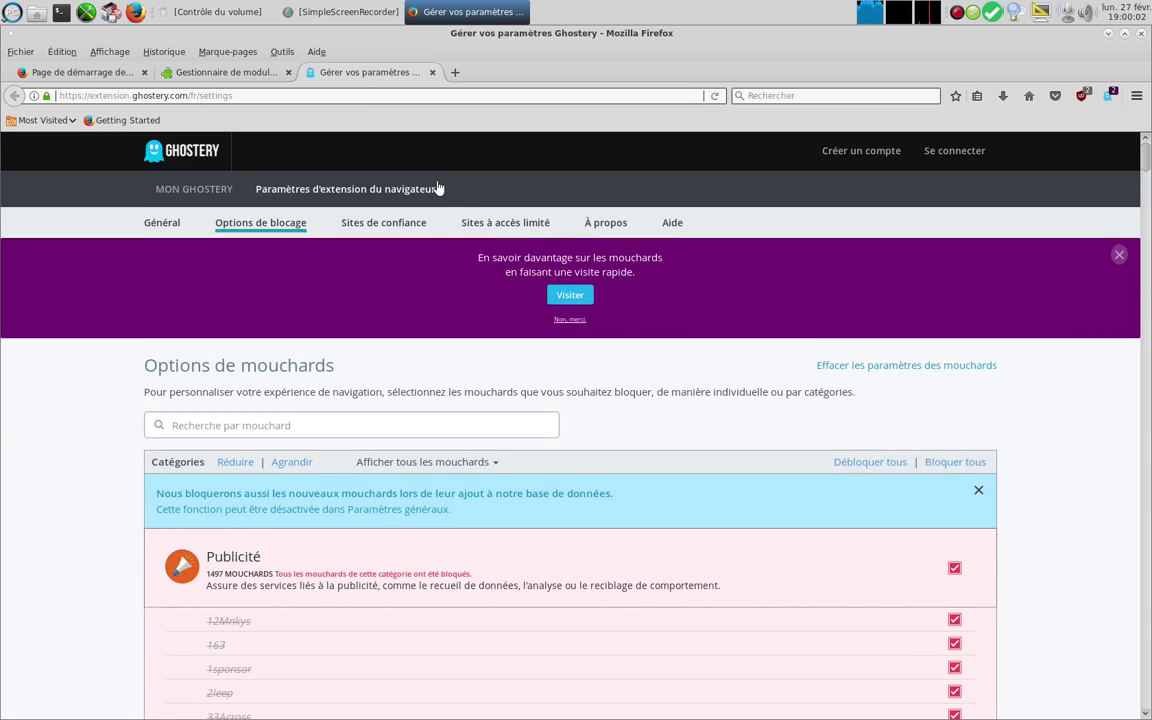
Close the Ghostery tab, search add-ons for 'no script', and open NoScript 2.9.5.3's details.
left_click(432, 72)
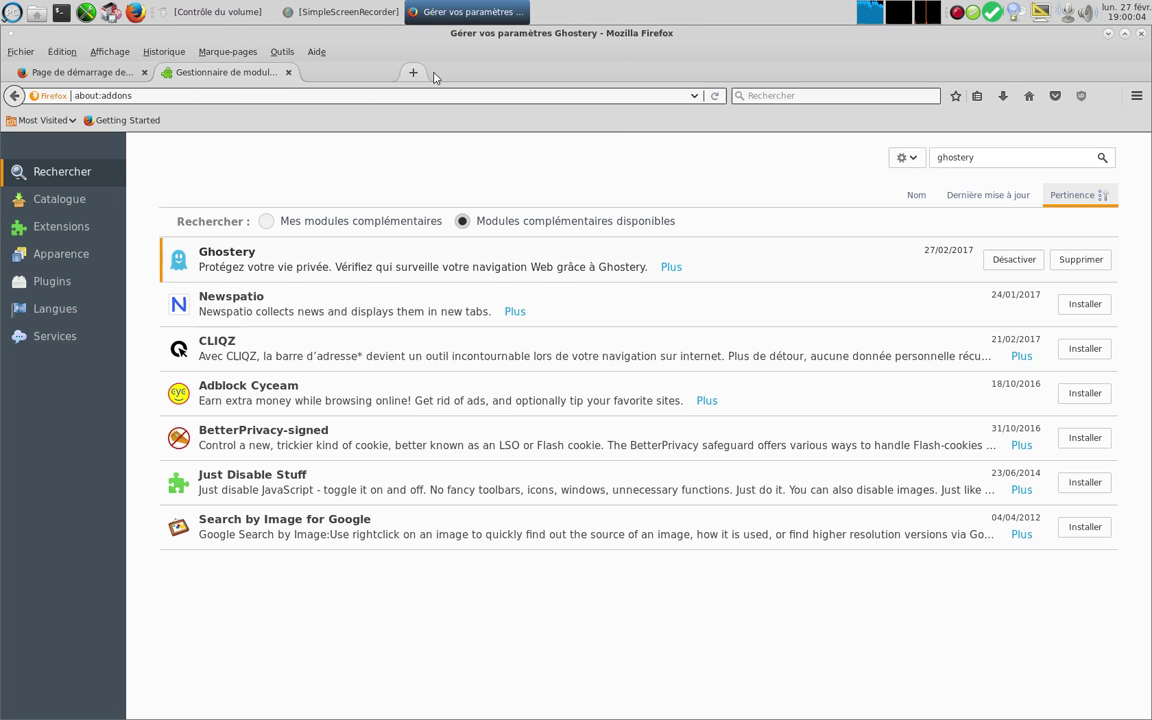
left_click(1012, 160)
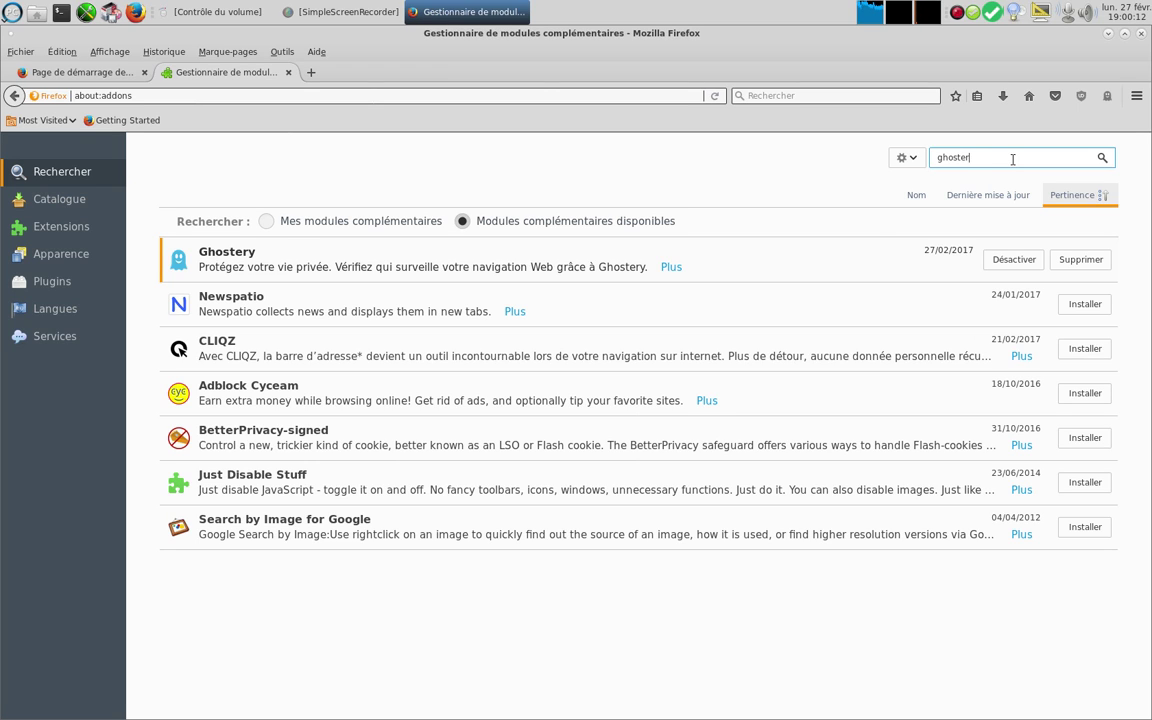
key("BackSpace")
key("BackSpace")
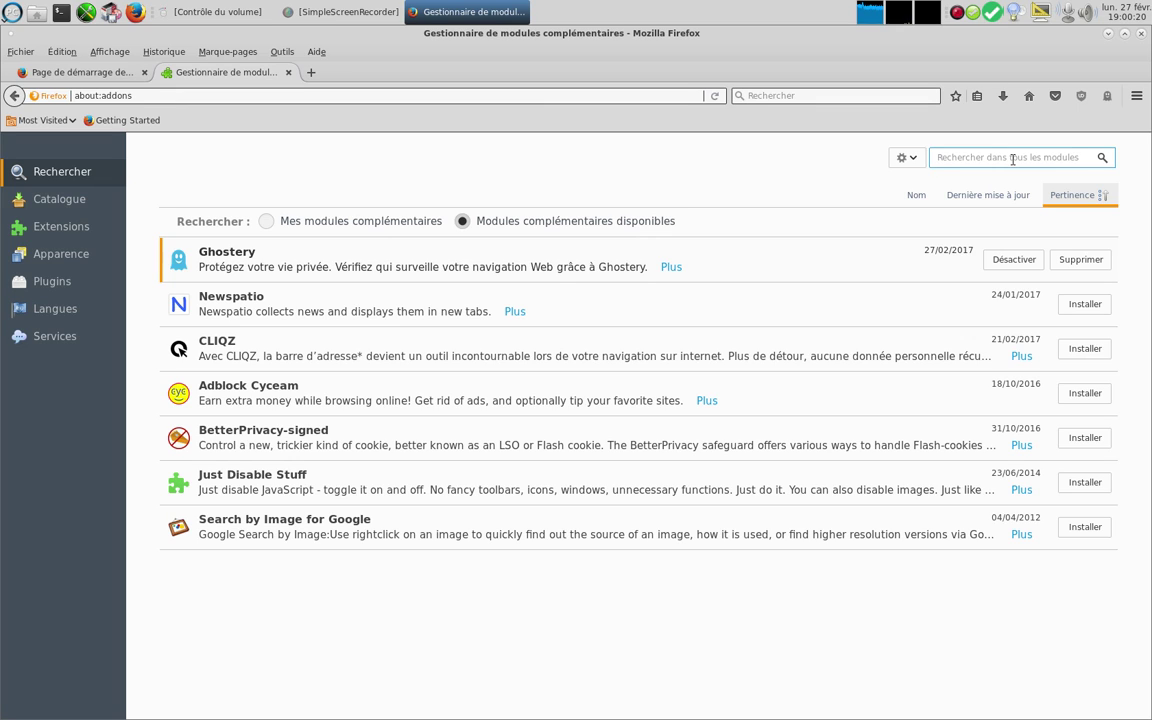
type("no script")
key("Return")
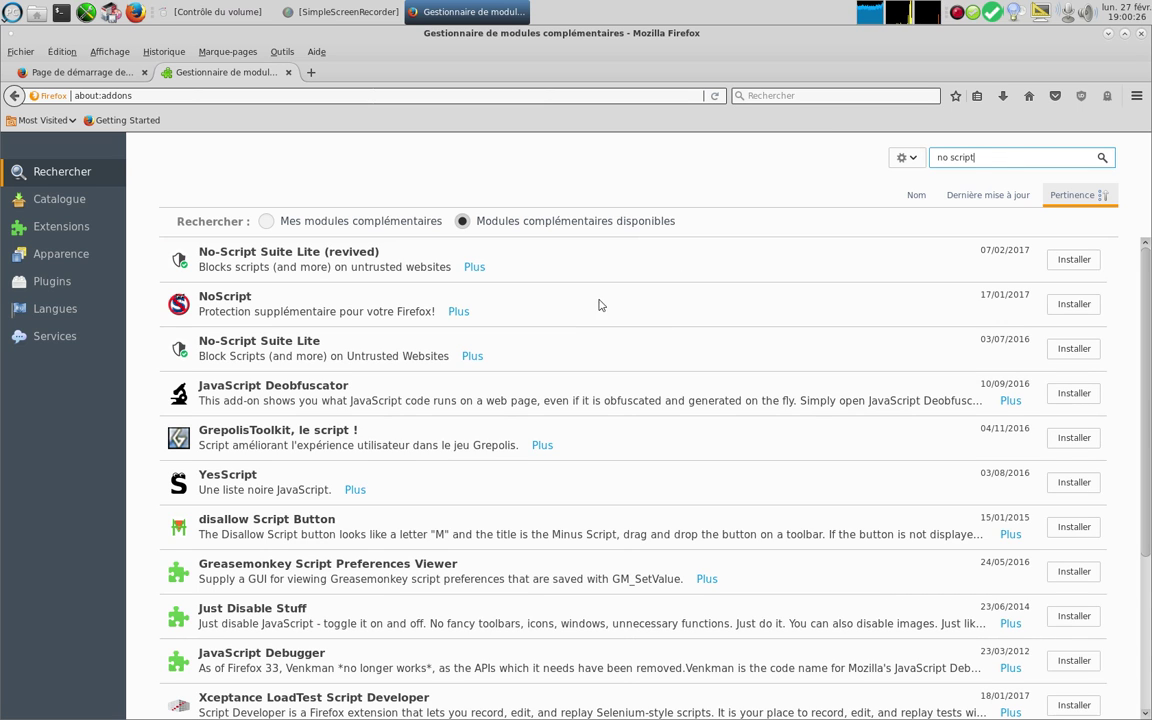
left_click(459, 313)
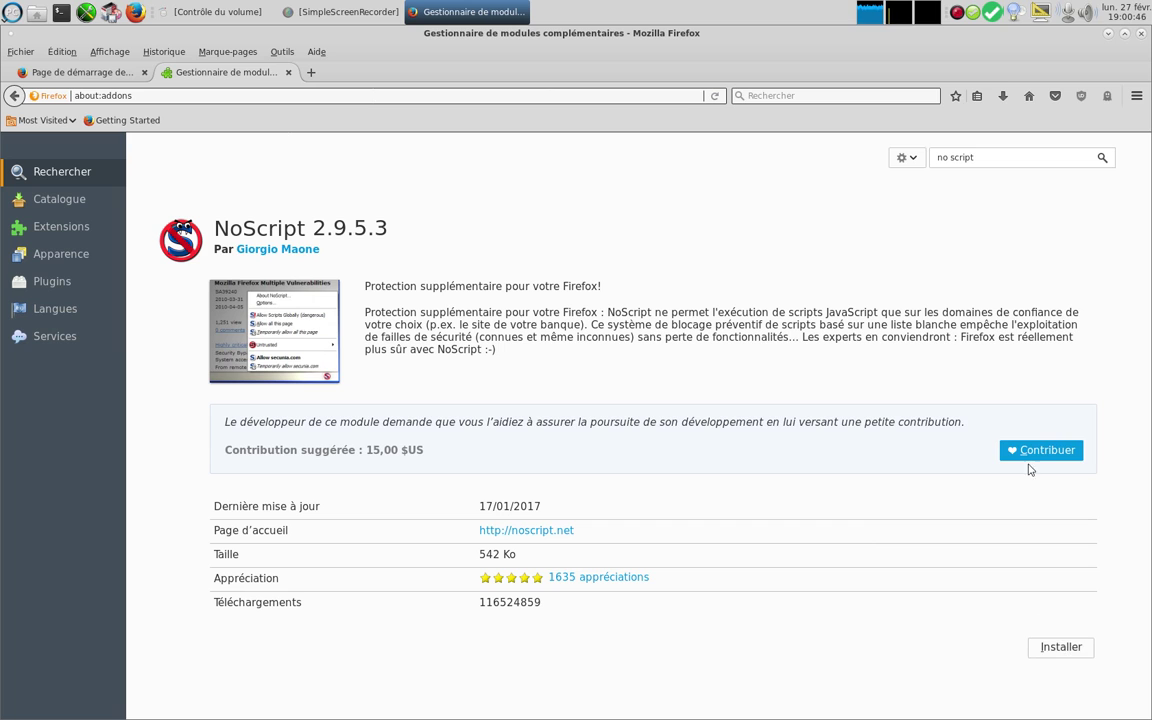
Install NoScript, restart Firefox with Redémarrer maintenant, and close the release-notes tab.
left_click(1064, 652)
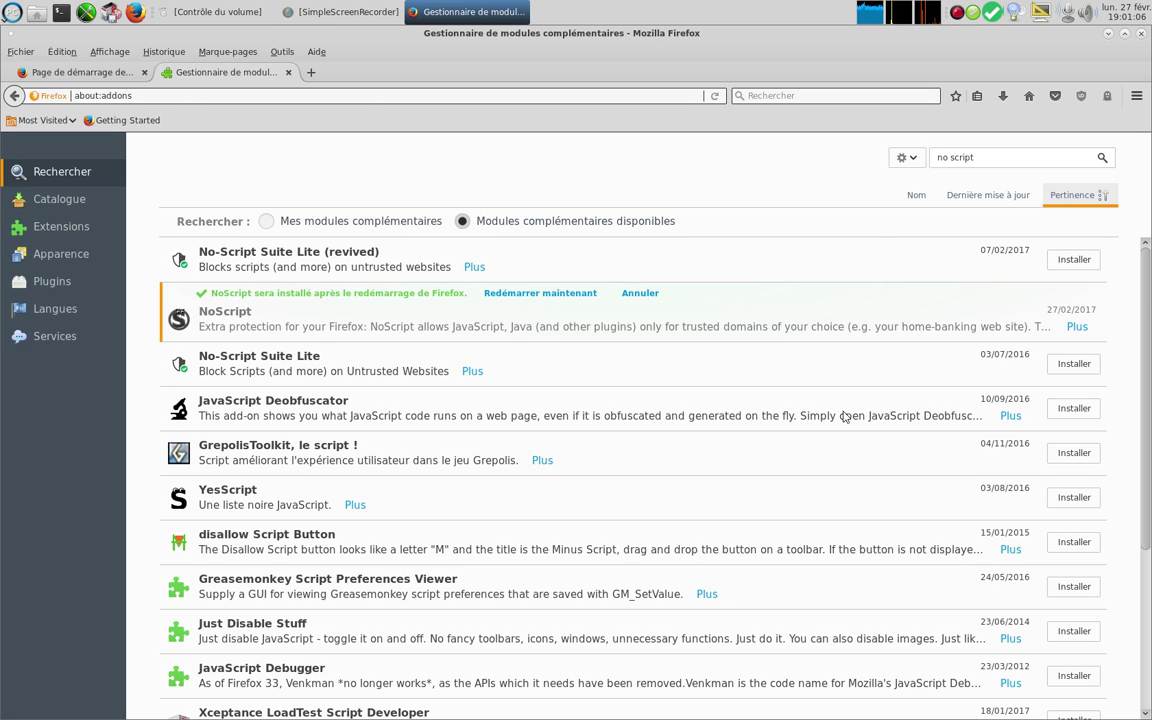
left_click(568, 294)
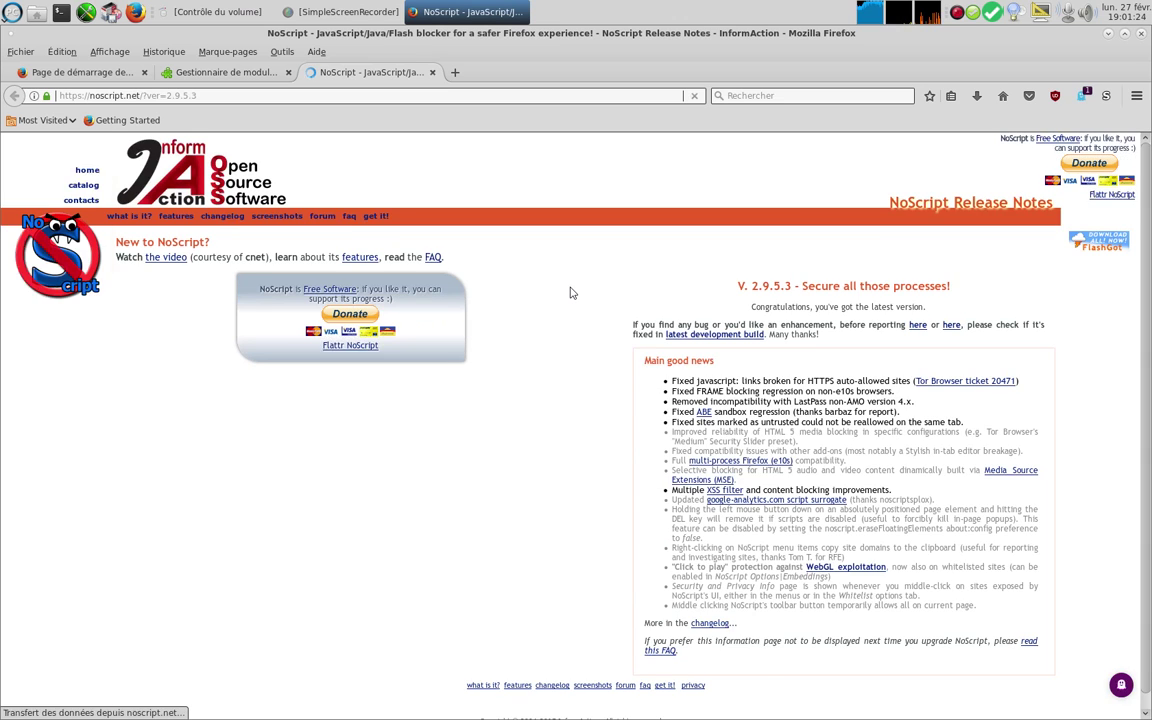
scroll(518, 449, "down", 1)
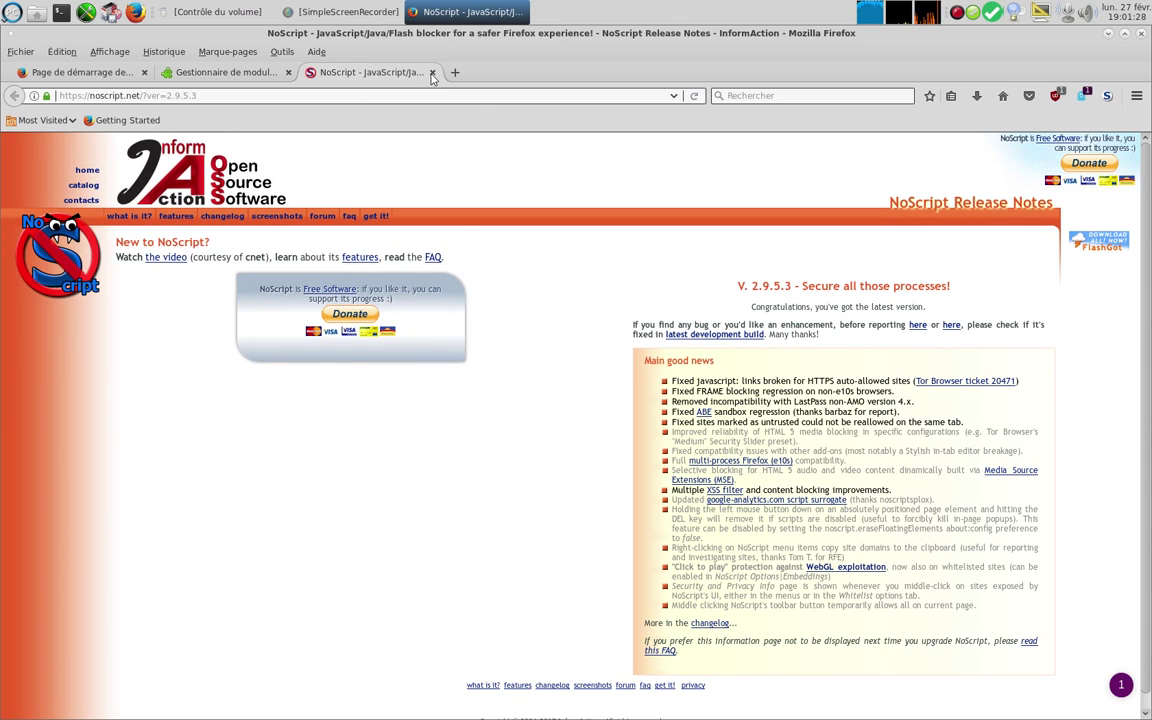
left_click(432, 73)
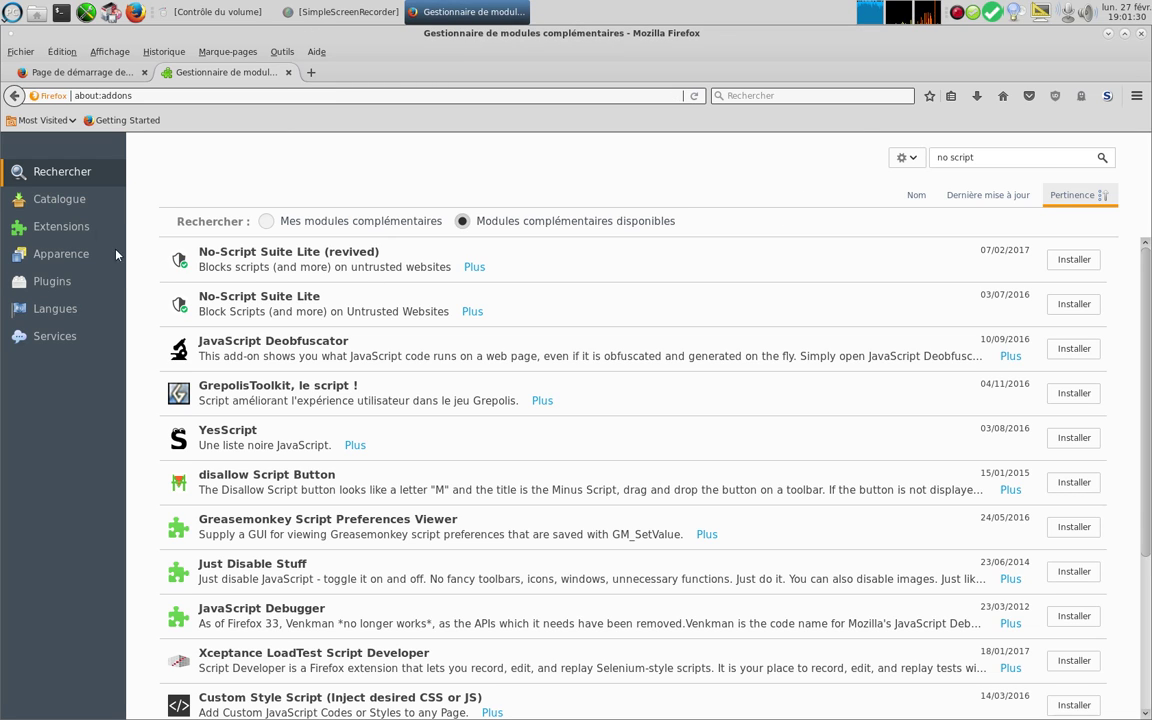
Check the installed extensions list, then return to the Catalogue of suggested add-ons.
left_click(62, 196)
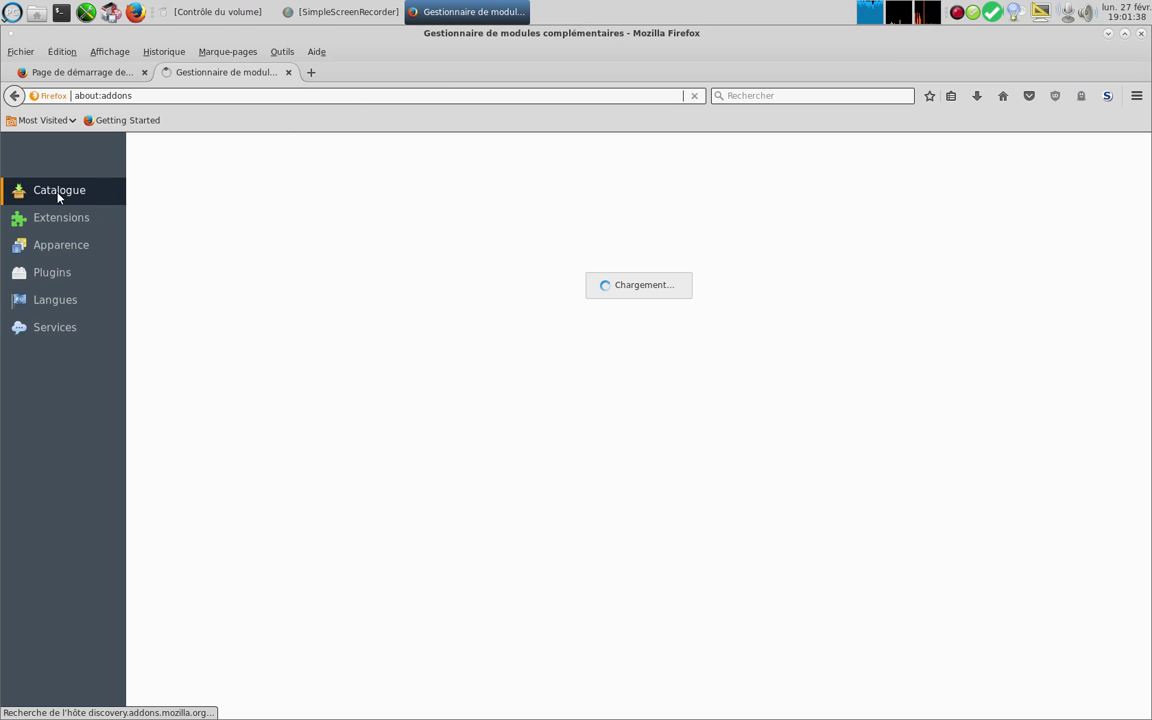
key("alt+Left")
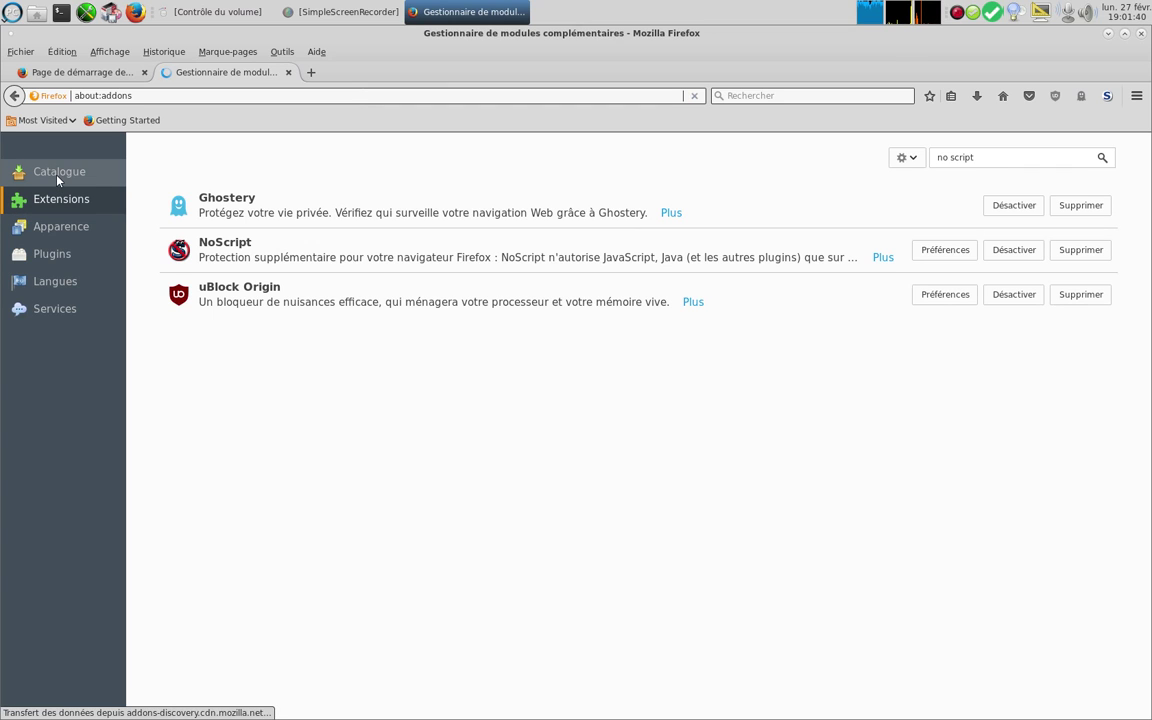
left_click(57, 176)
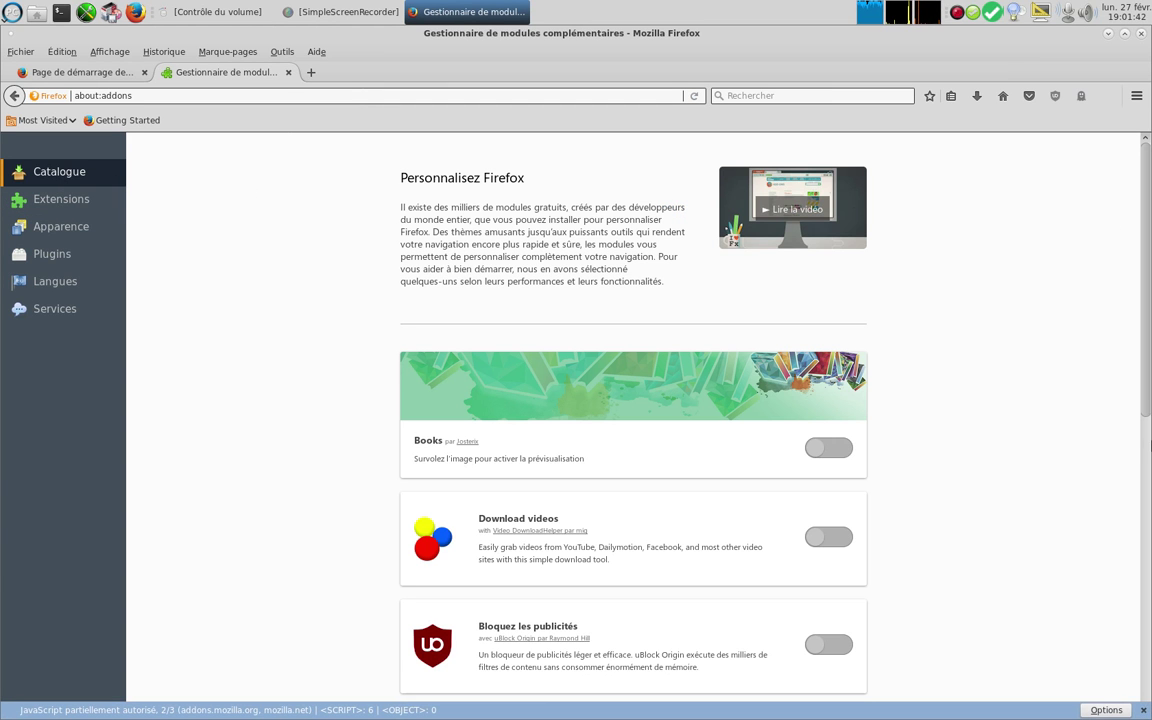
scroll(1111, 650, "down", 5)
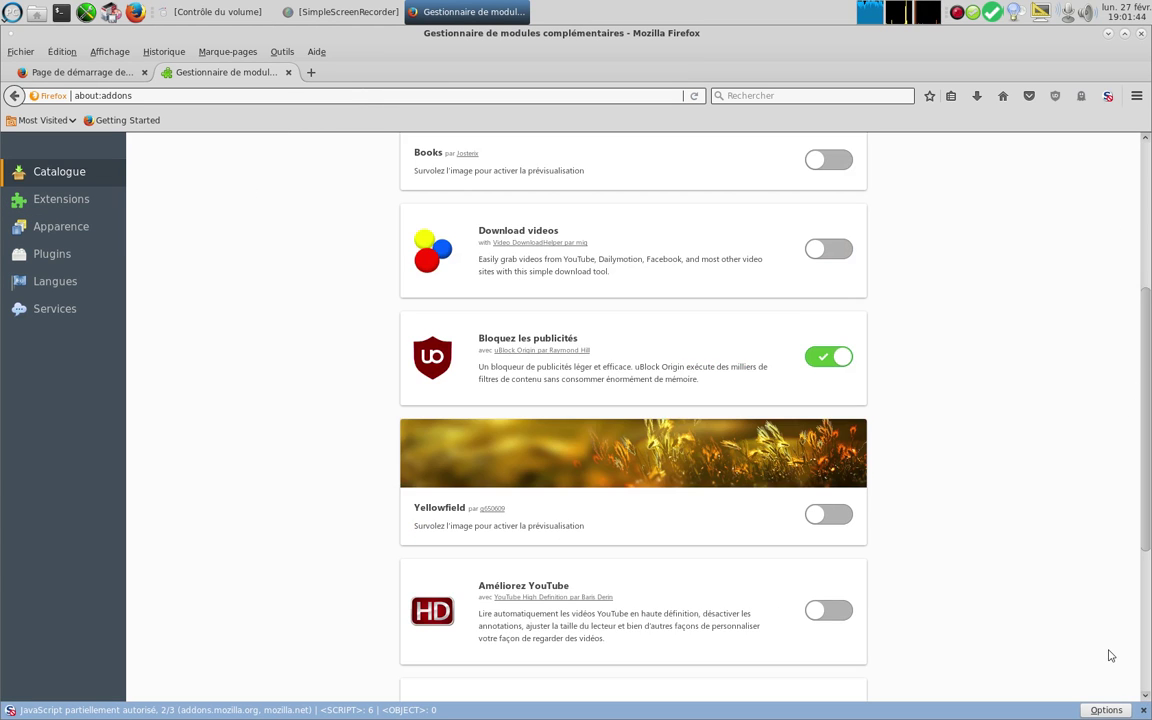
scroll(1090, 680, "down", 3)
scroll(1068, 706, "down", 3)
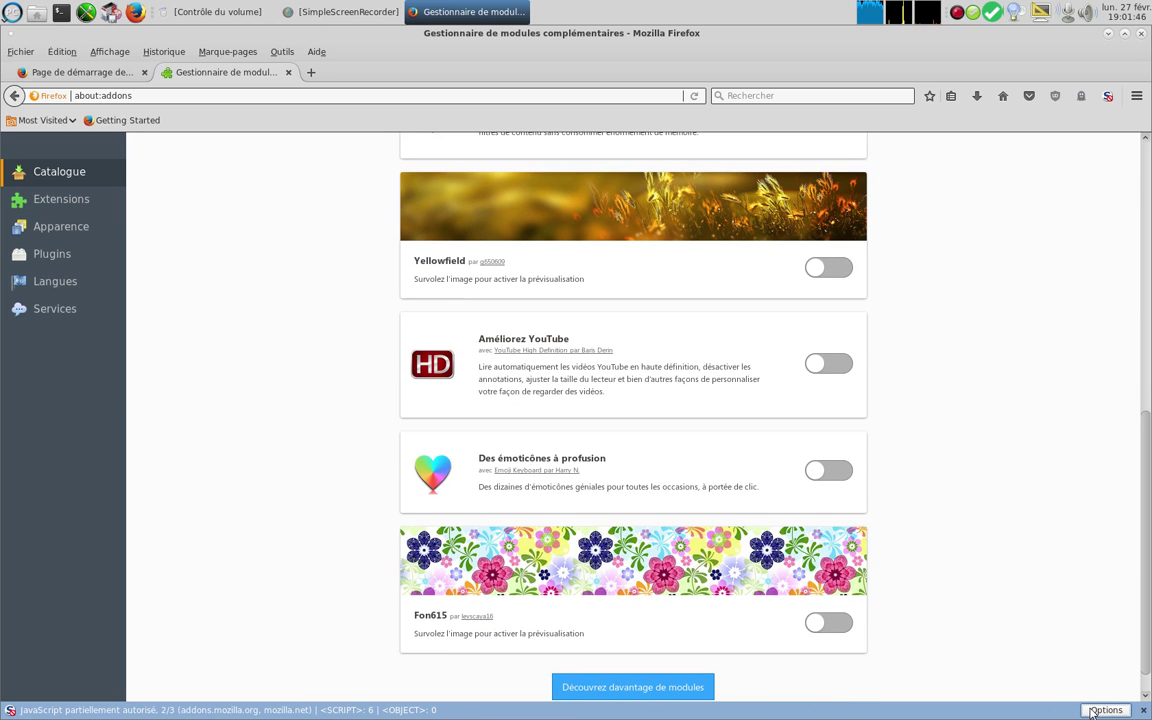
Open and dismiss NoScript's script permission menu, showing JavaScript partially allowed on 2/3 sites.
left_click(1092, 711)
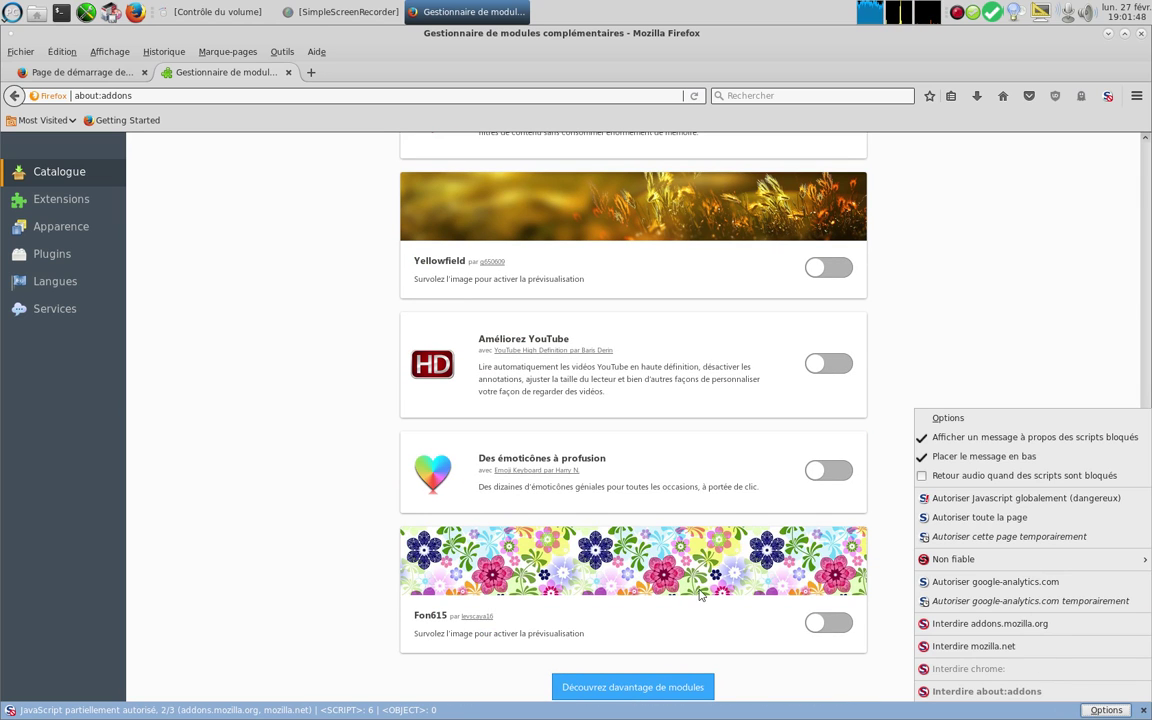
left_click(437, 669)
scroll(600, 675, "down", 1)
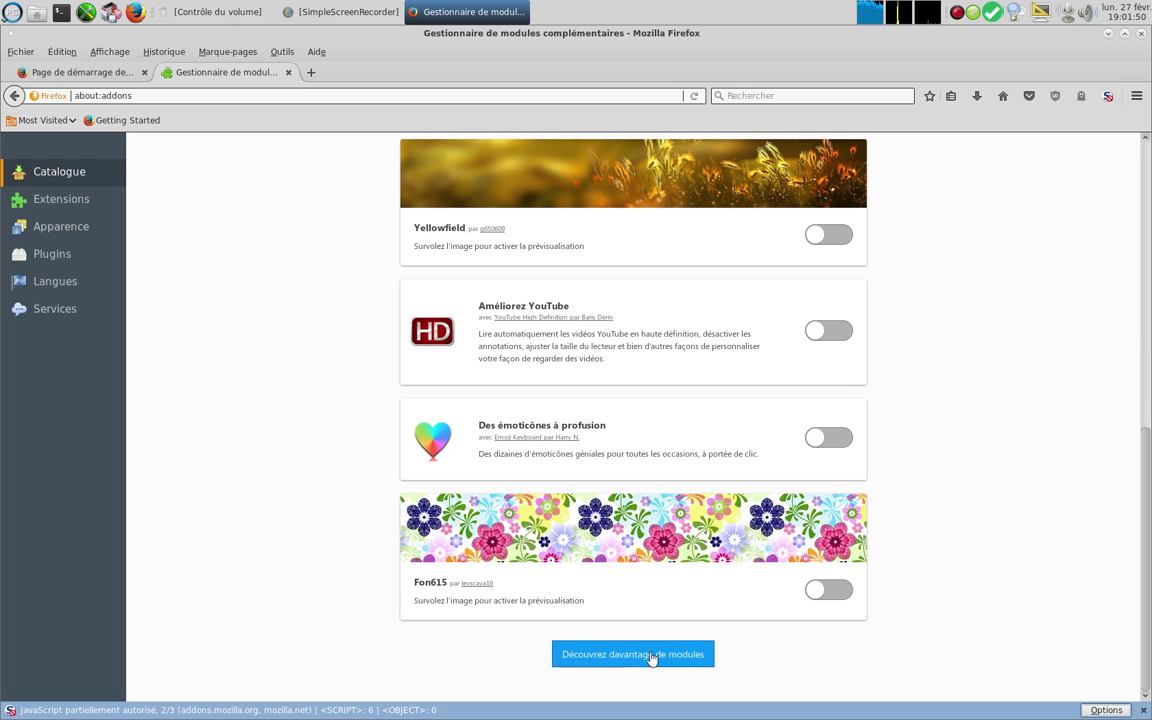
Open the Mozilla add-ons website in a new tab via 'Découvrez davantage de modules'.
left_click(648, 663)
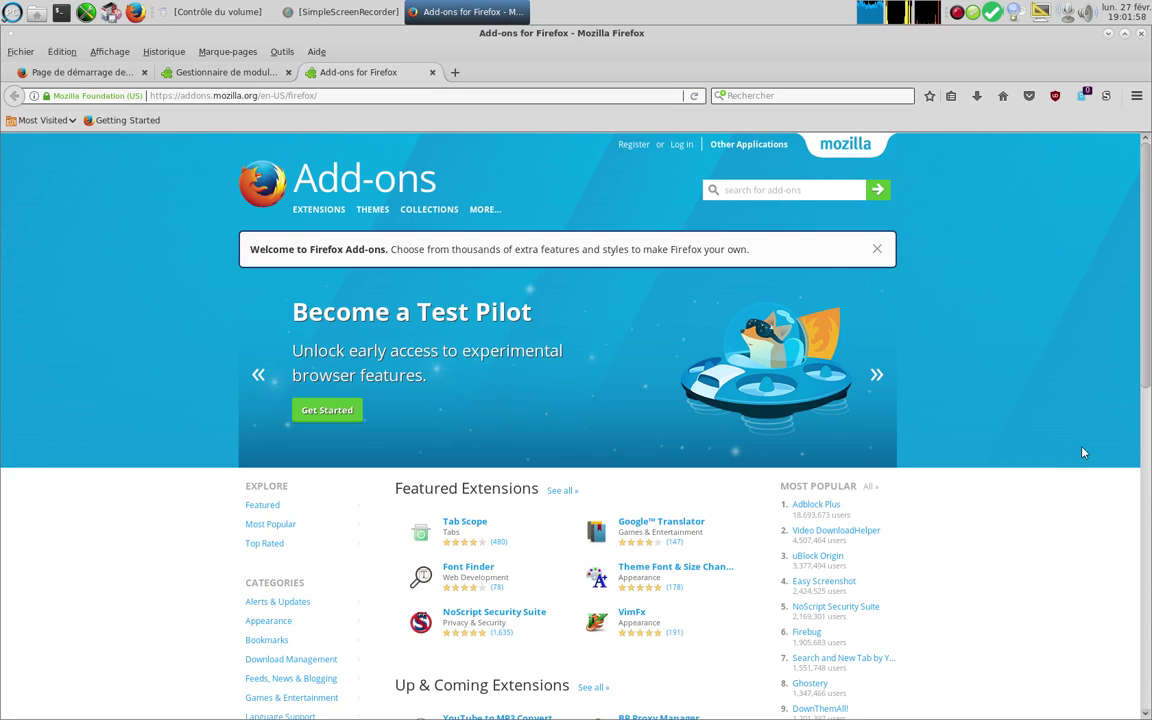
scroll(1068, 513, "down", 3)
scroll(1069, 517, "down", 5)
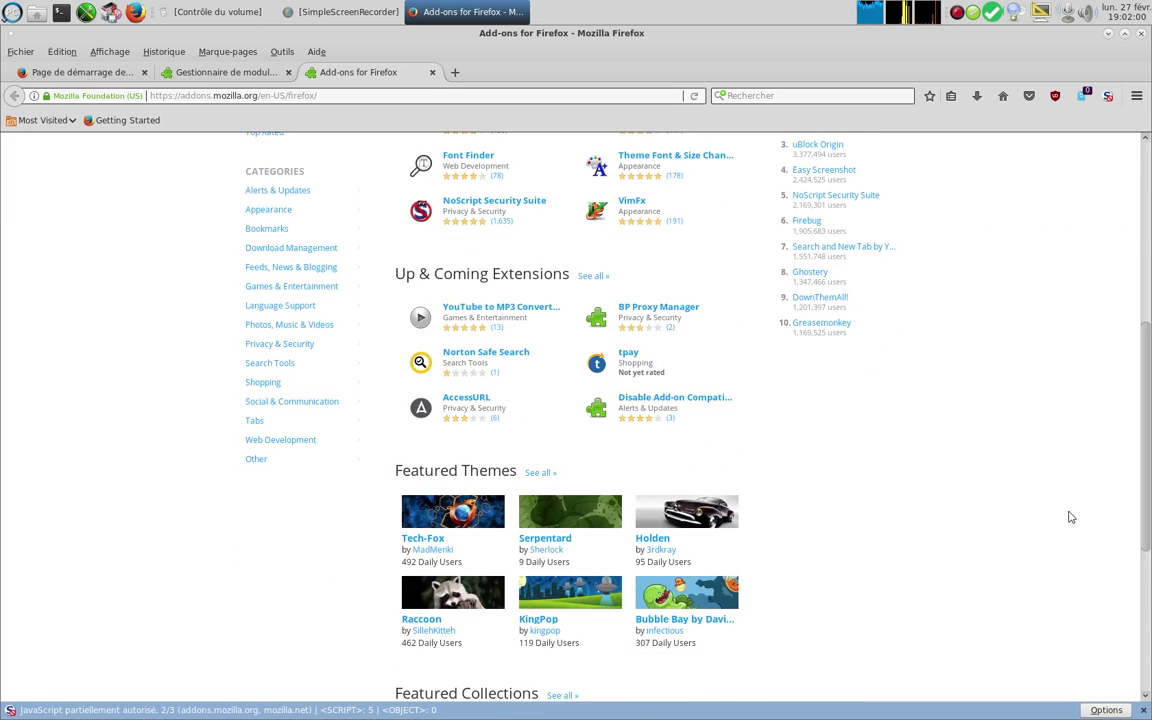
scroll(1069, 517, "up", 3)
scroll(1069, 517, "up", 1)
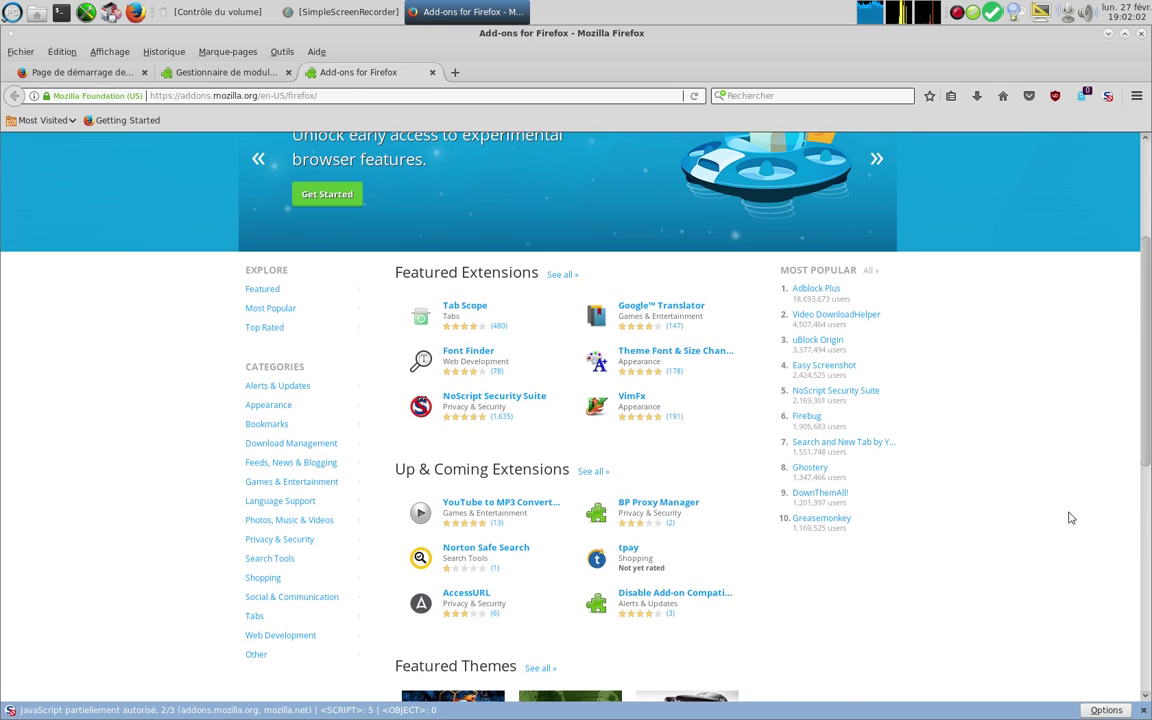
scroll(1069, 517, "up", 1)
scroll(1069, 517, "down", 3)
scroll(1069, 518, "down", 2)
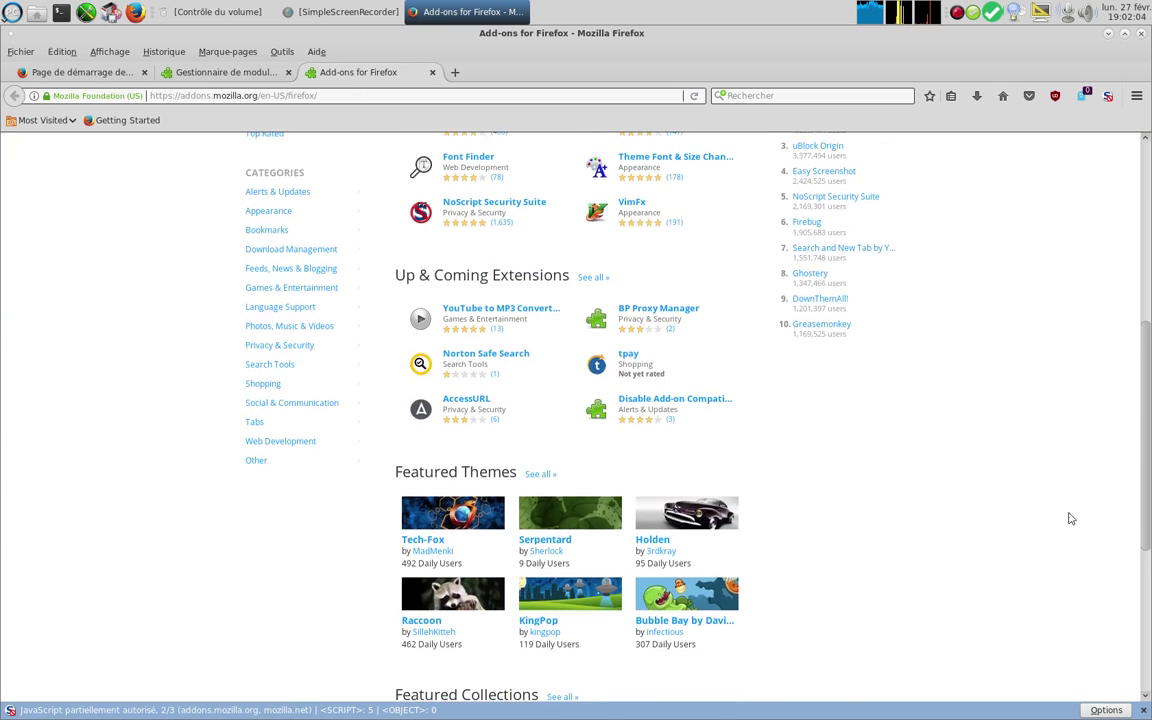
scroll(1069, 518, "down", 5)
scroll(1069, 518, "down", 2)
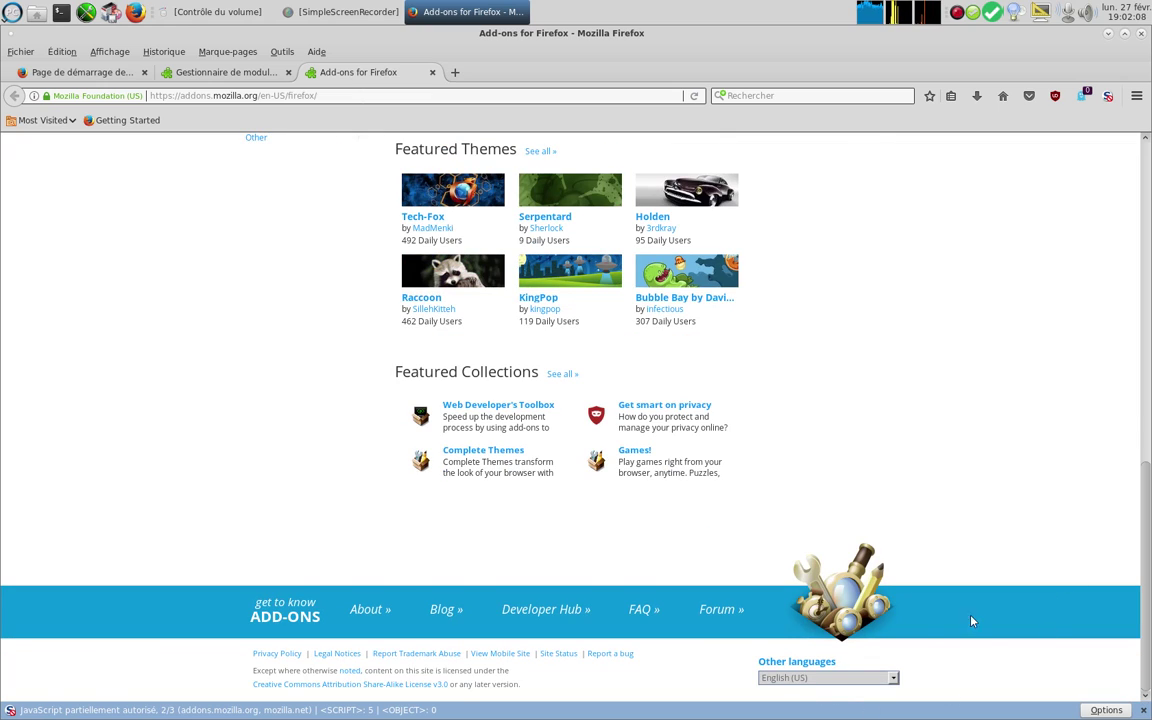
Switch the add-ons site language to Français, loading addons.mozilla.org/fr/firefox/.
left_click(892, 680)
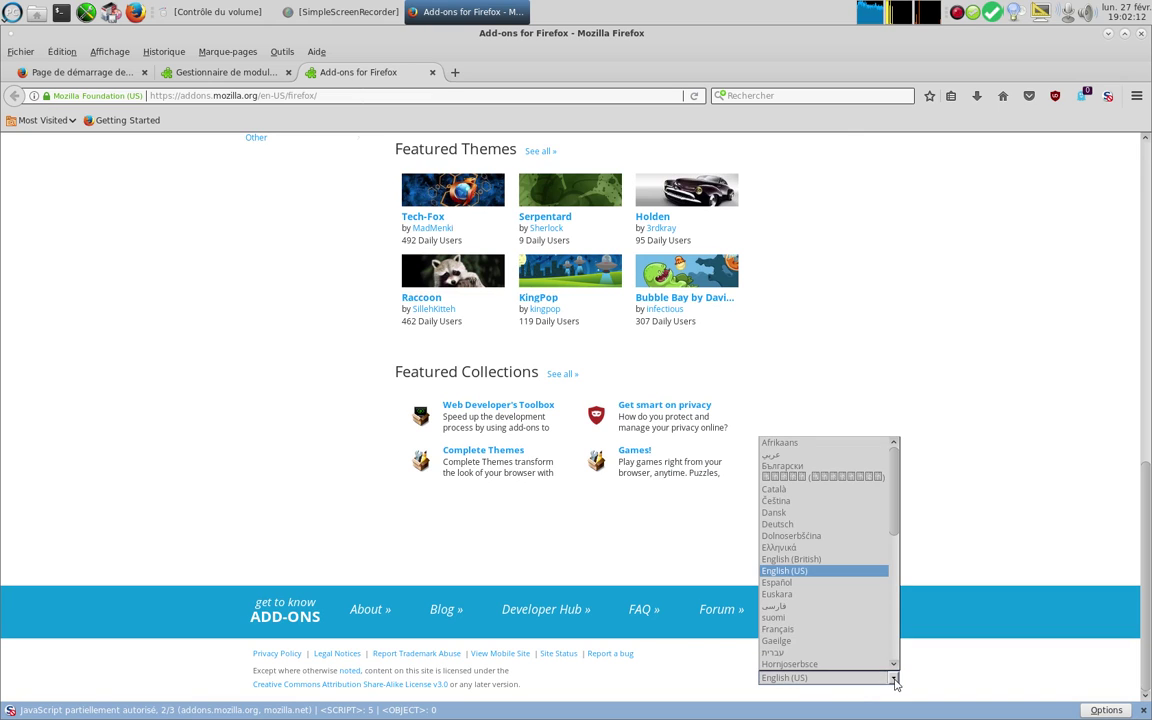
scroll(840, 612, "down", 1)
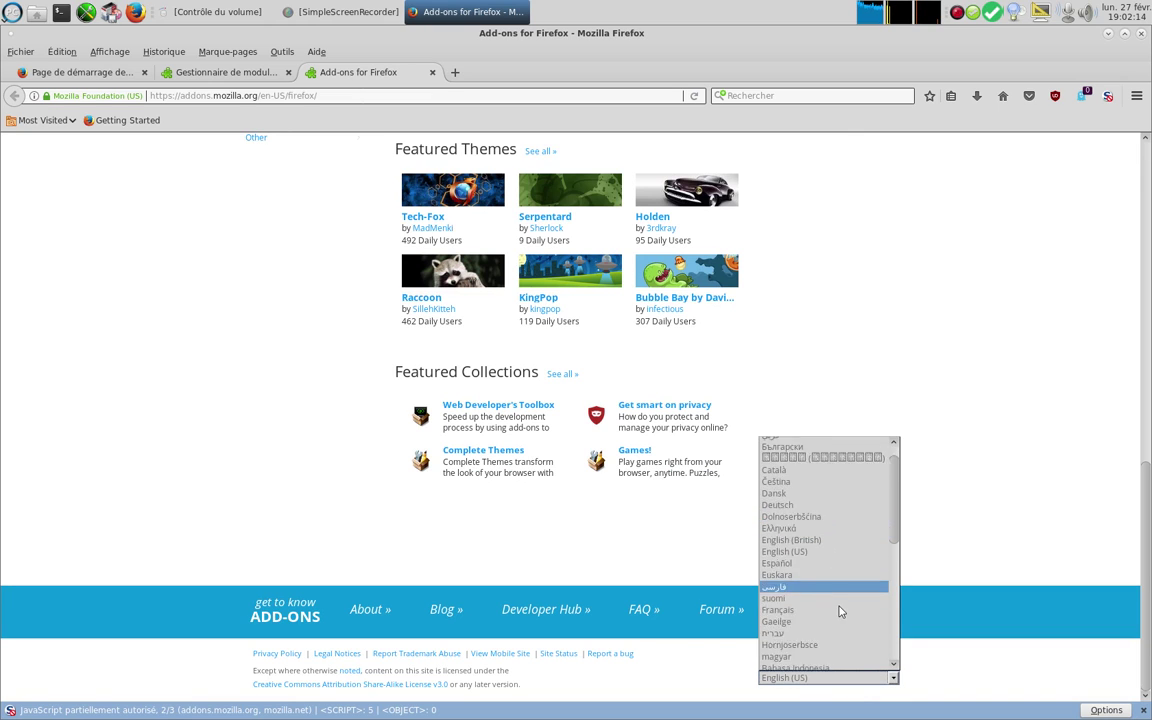
scroll(840, 605, "down", 2)
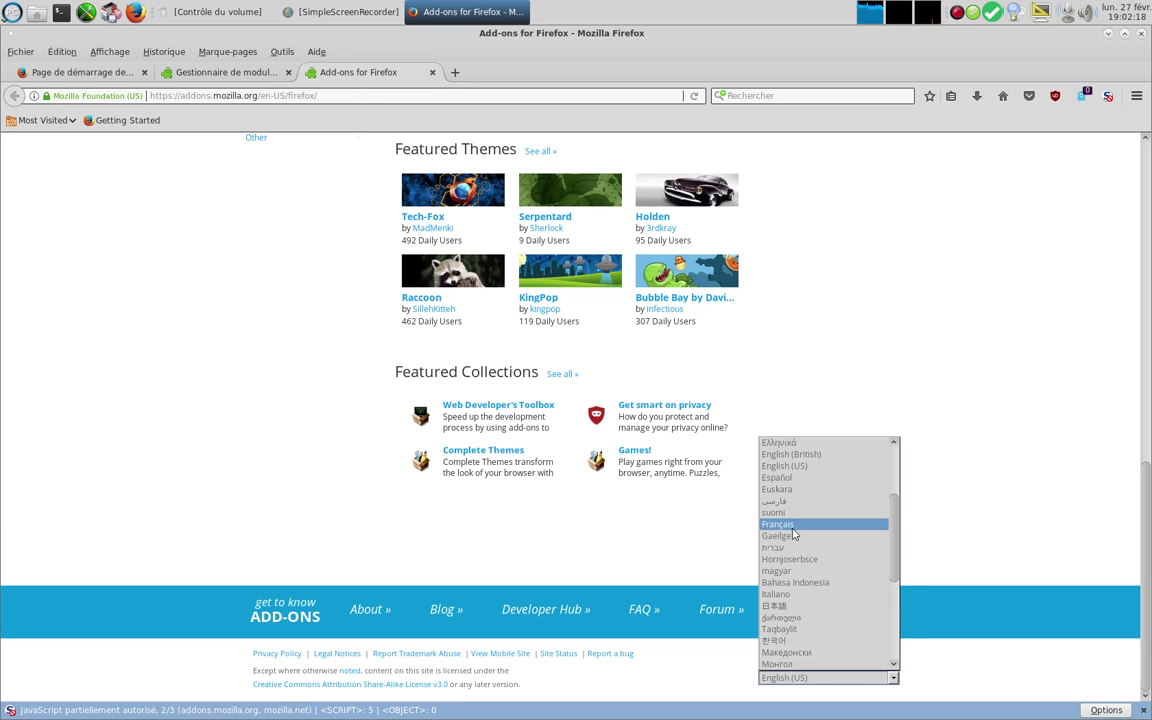
left_click(792, 529)
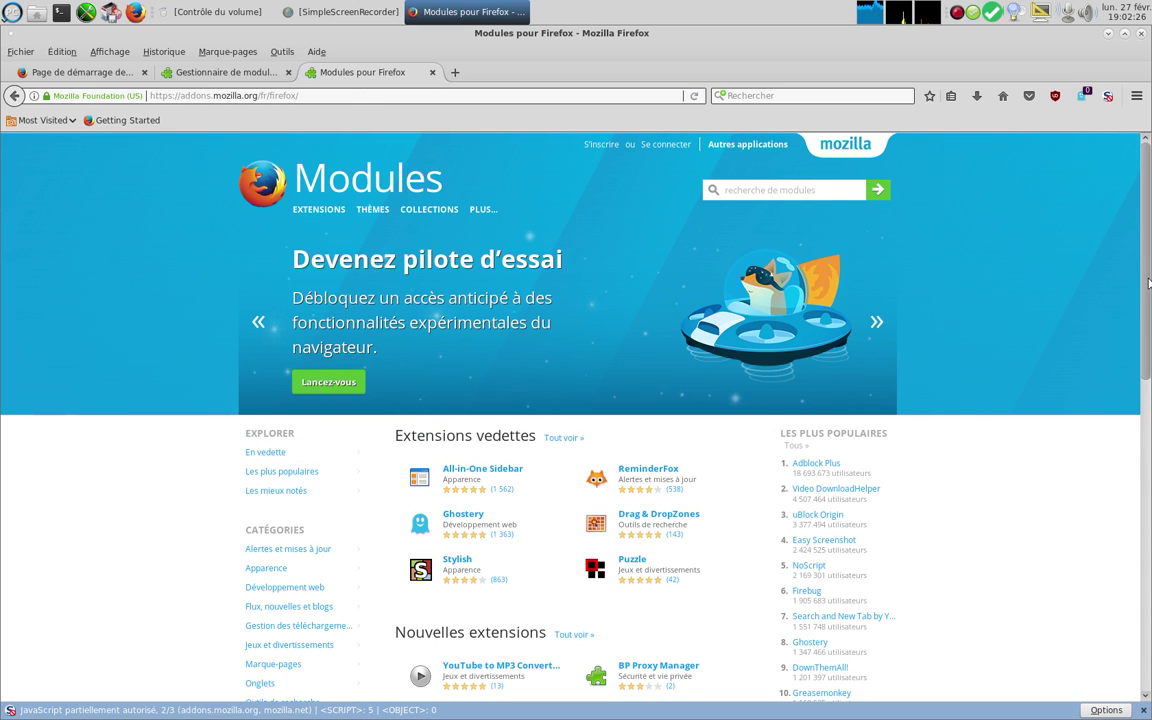
left_click_drag(1147, 300, 1147, 583)
scroll(1147, 583, "down", 2)
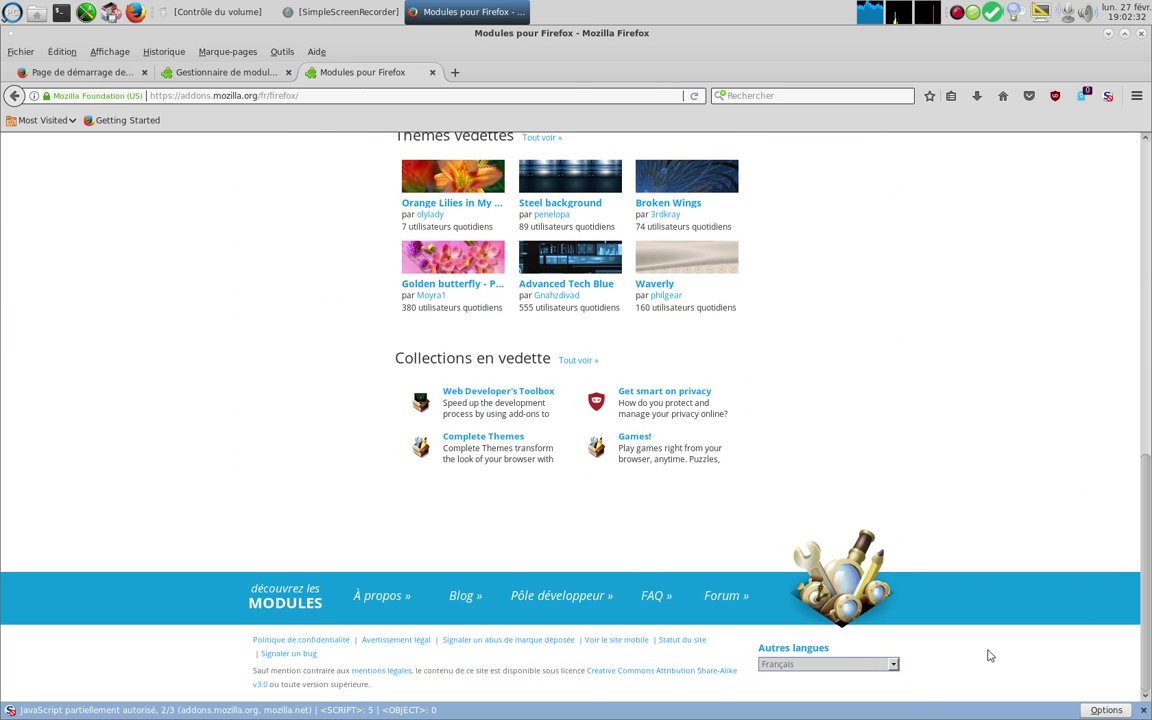
scroll(1145, 620, "up", 1)
scroll(1143, 590, "up", 2)
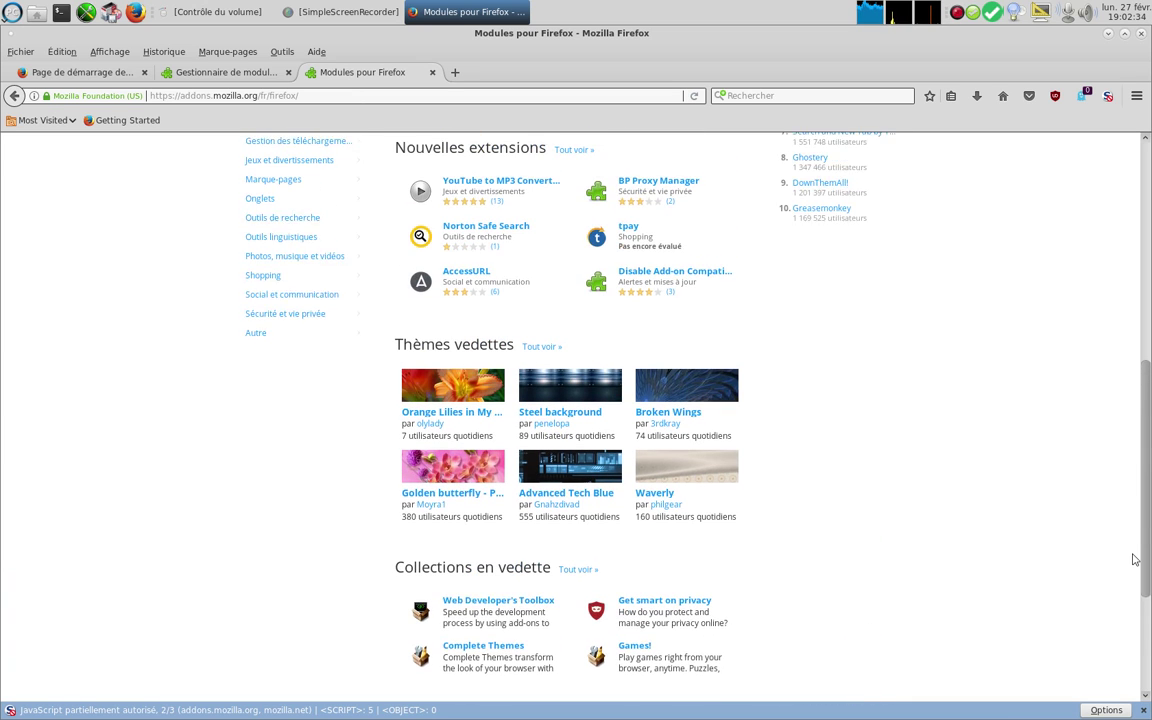
scroll(1121, 496, "up", 2)
scroll(1110, 463, "up", 1)
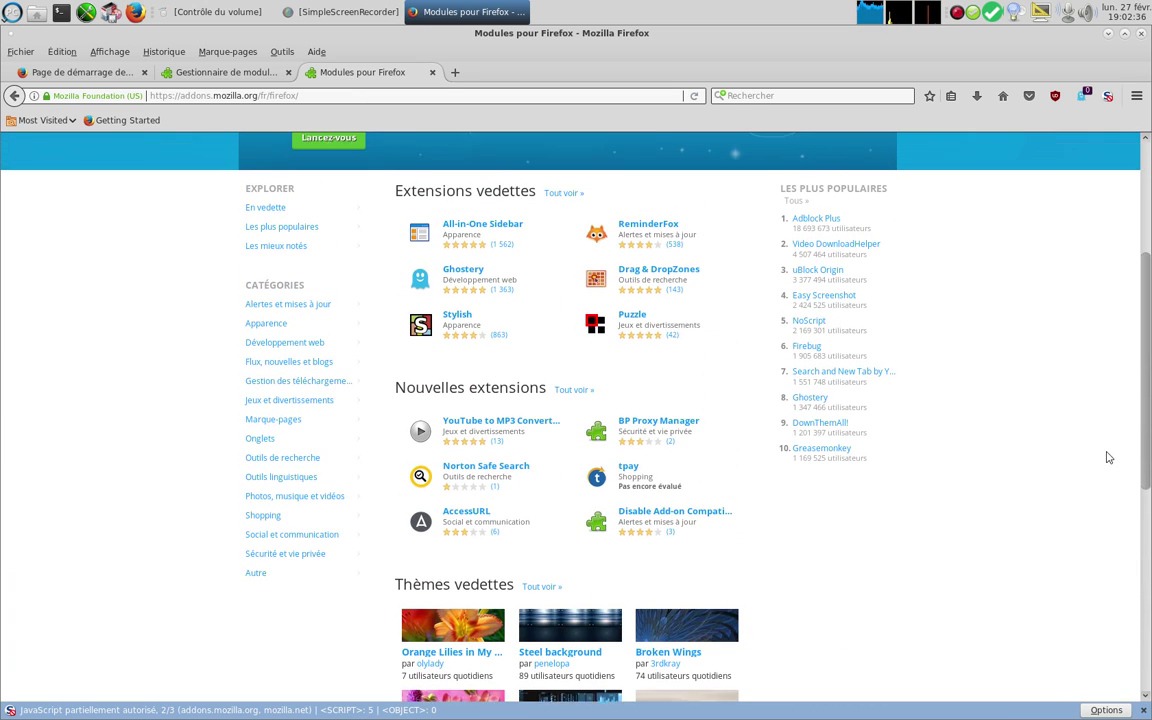